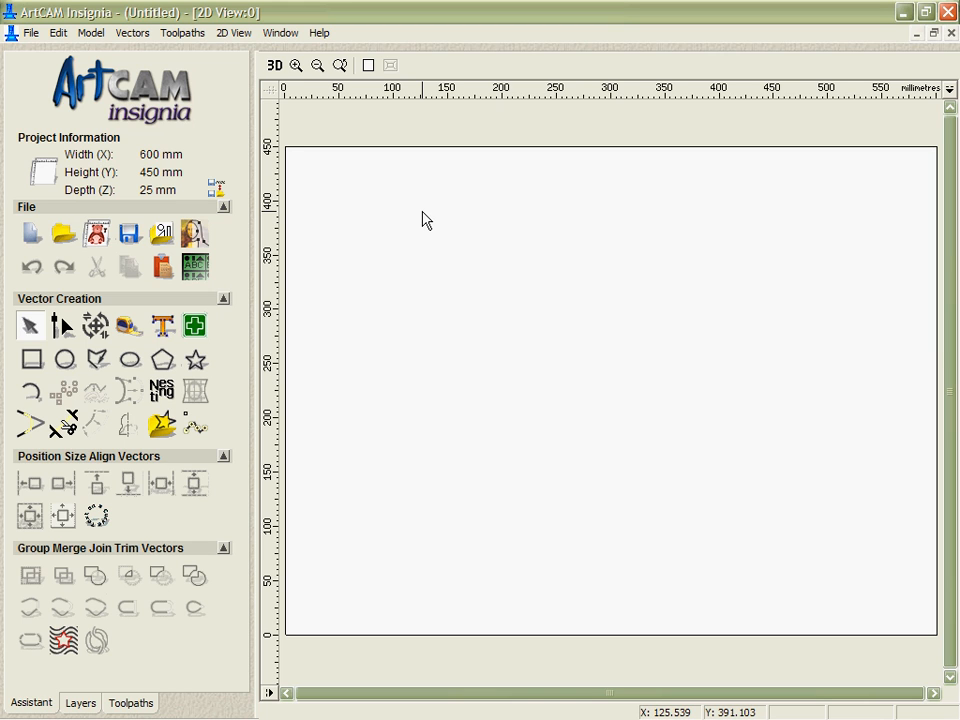
Step: Display the snap grid, keeping snap to grid on and the grid spacing at 25
{"action": "left_click", "coordinate": [237, 34]}
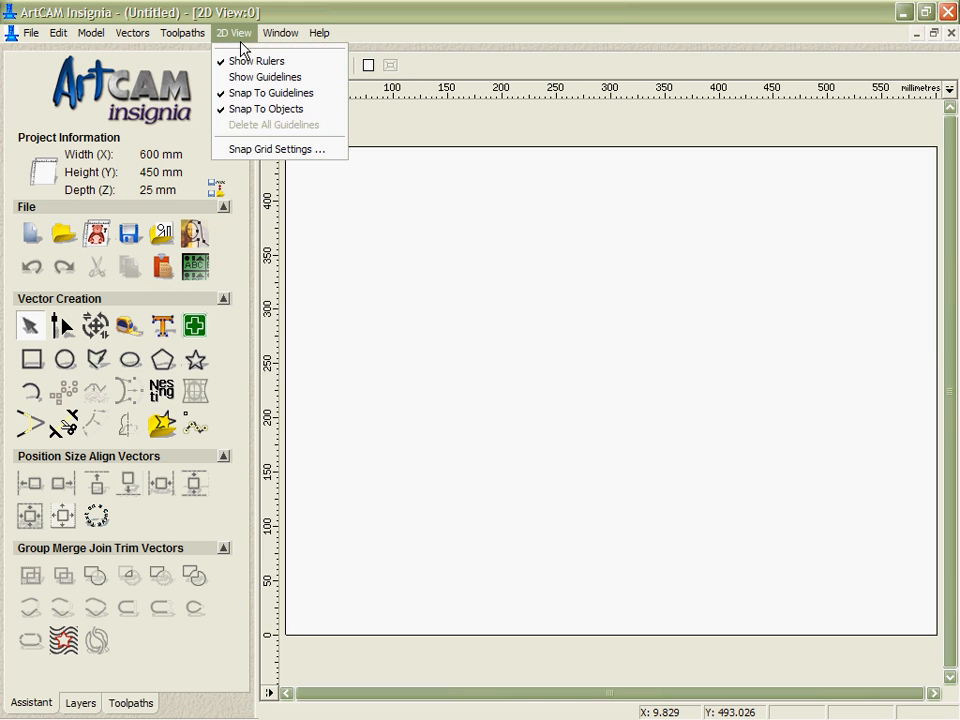
{"action": "left_click", "coordinate": [240, 150]}
{"action": "left_click", "coordinate": [432, 329]}
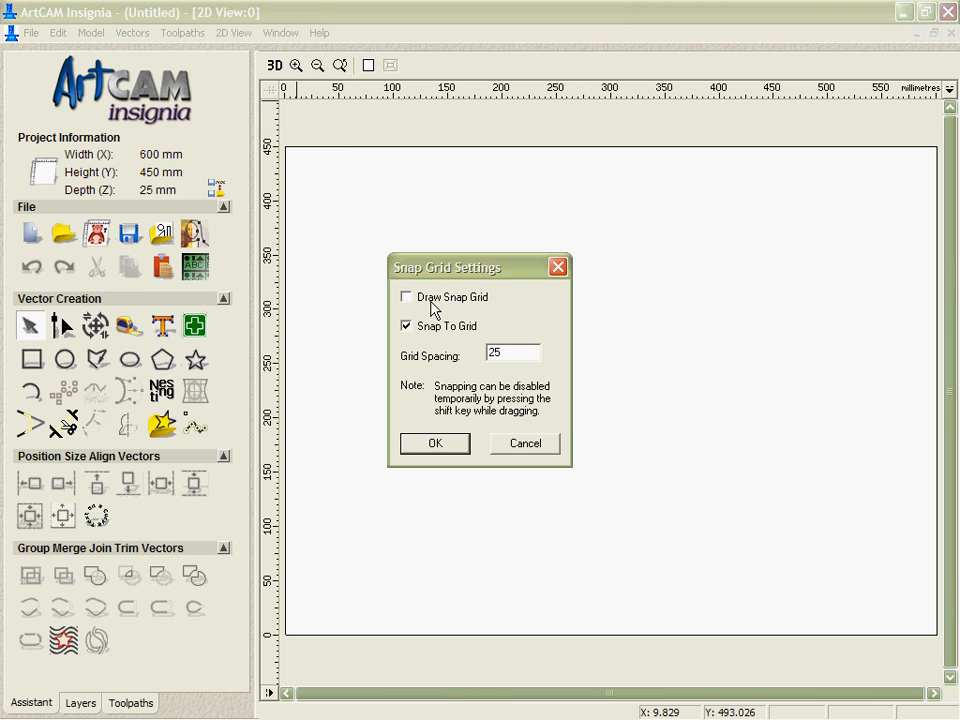
{"action": "left_click", "coordinate": [435, 443]}
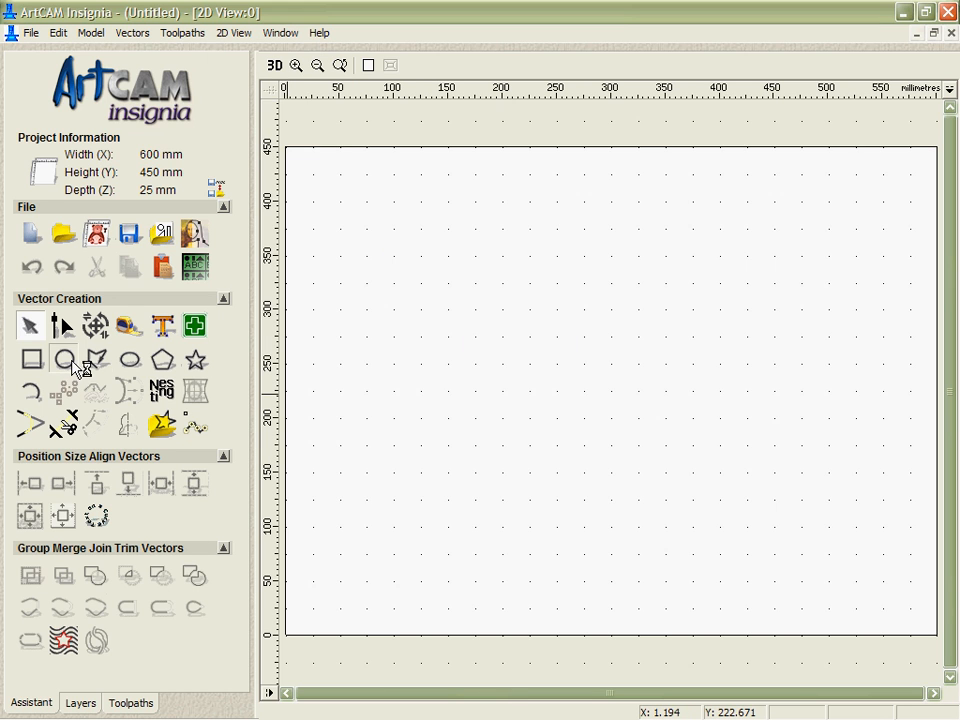
Step: Draw a circle 250 mm in diameter centred at X 300, Y 325
{"action": "left_click", "coordinate": [65, 359]}
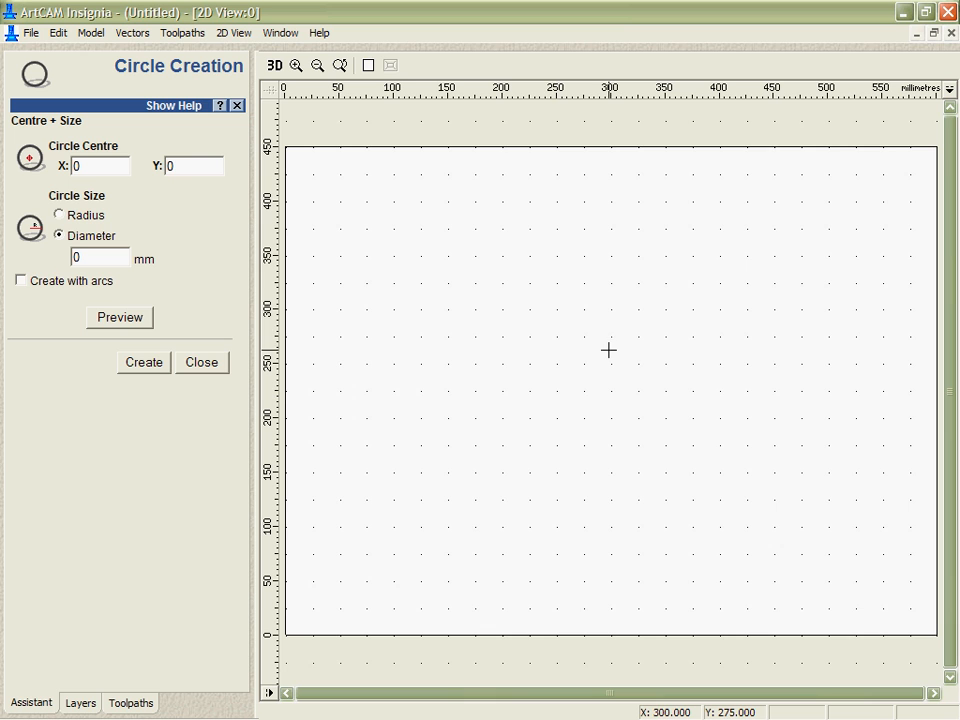
{"action": "left_click", "coordinate": [612, 293]}
{"action": "left_click", "coordinate": [612, 411]}
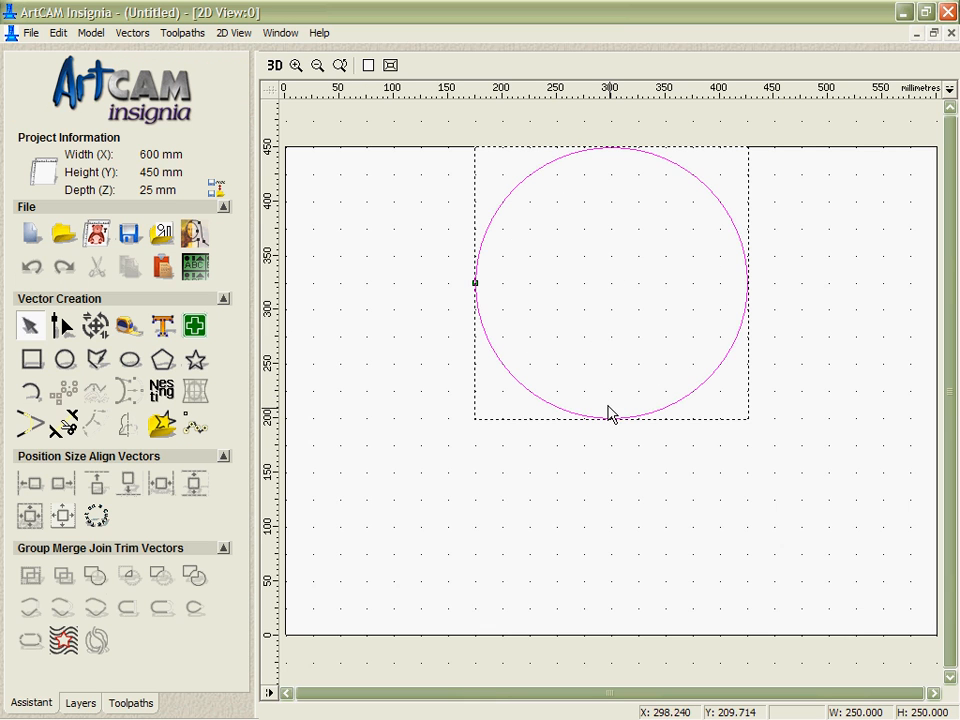
Step: Draw a horizontal polyline through the circle's centre from X 25, Y 325 to X 575, Y 325
{"action": "left_click", "coordinate": [314, 281]}
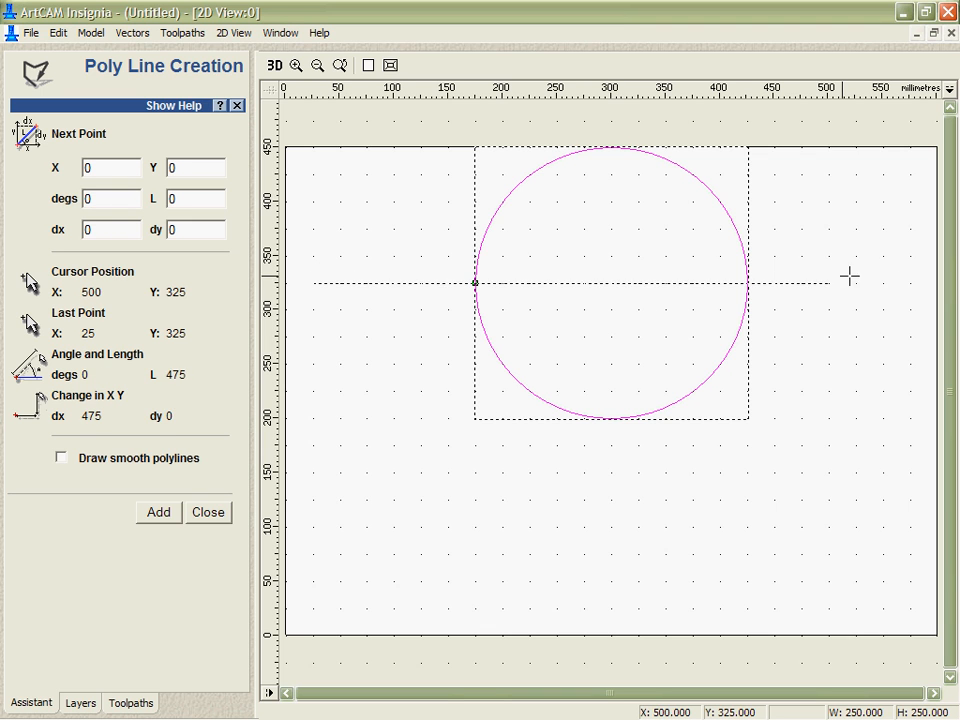
{"action": "left_click", "coordinate": [910, 283]}
{"action": "key", "text": "Escape"}
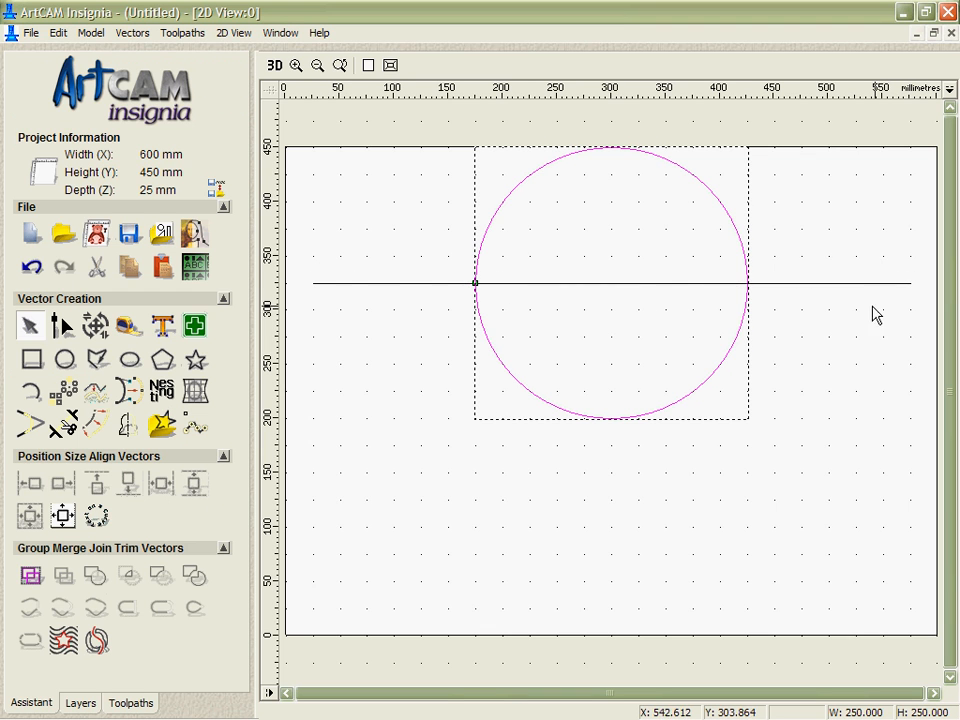
Step: Insert two nodes in the horizontal line, convert its spans to Bezier curves and snap the new nodes to X 200 and X 400
{"action": "left_click", "coordinate": [559, 284]}
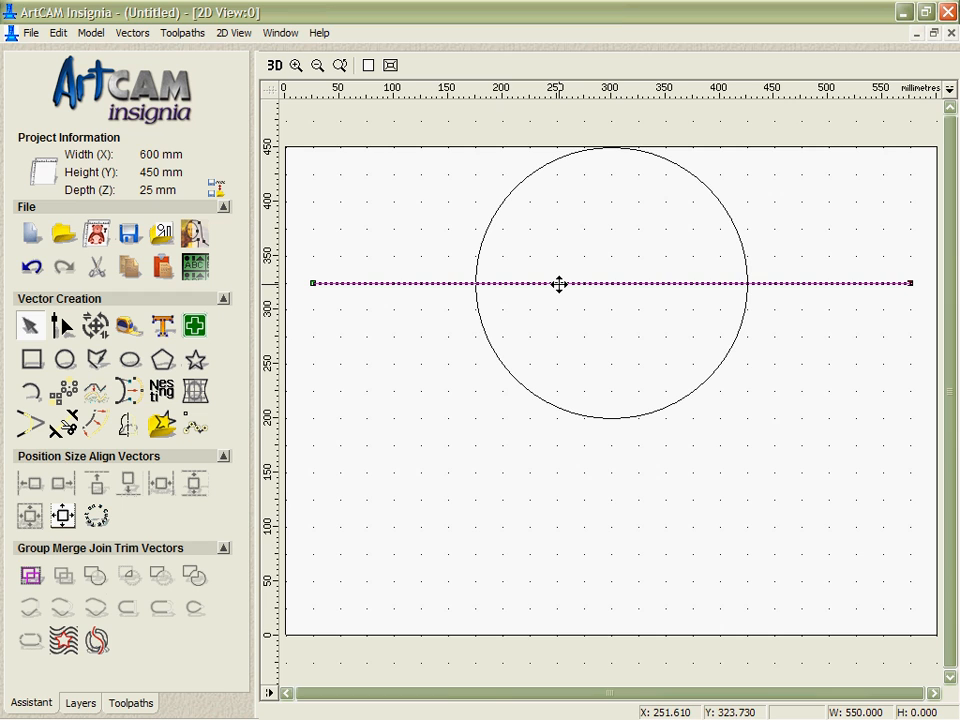
{"action": "key", "text": "n"}
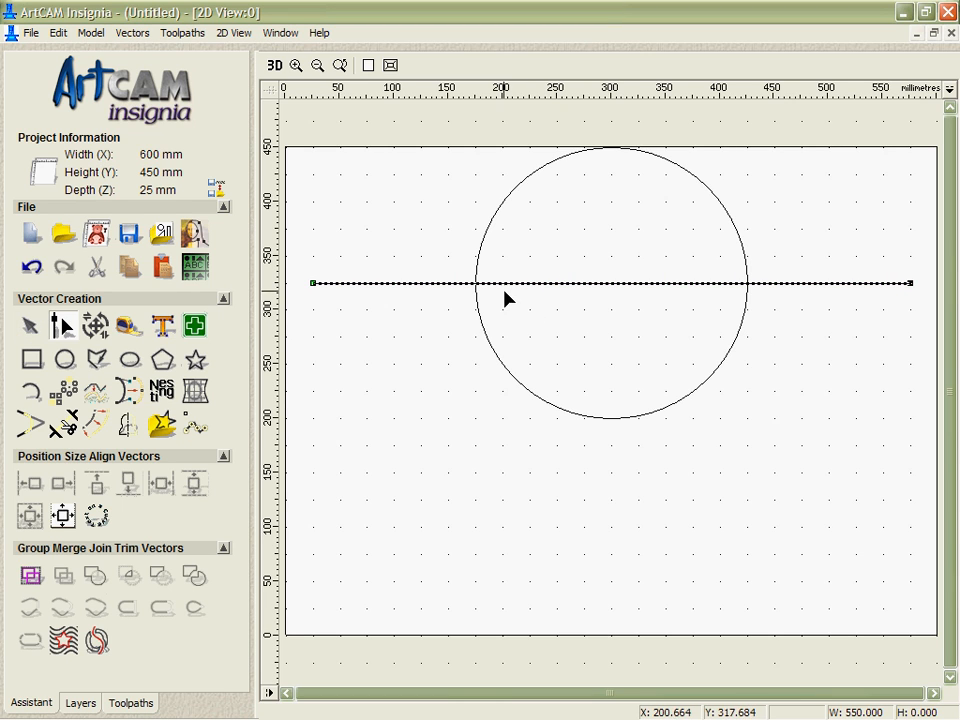
{"action": "key", "text": "i"}
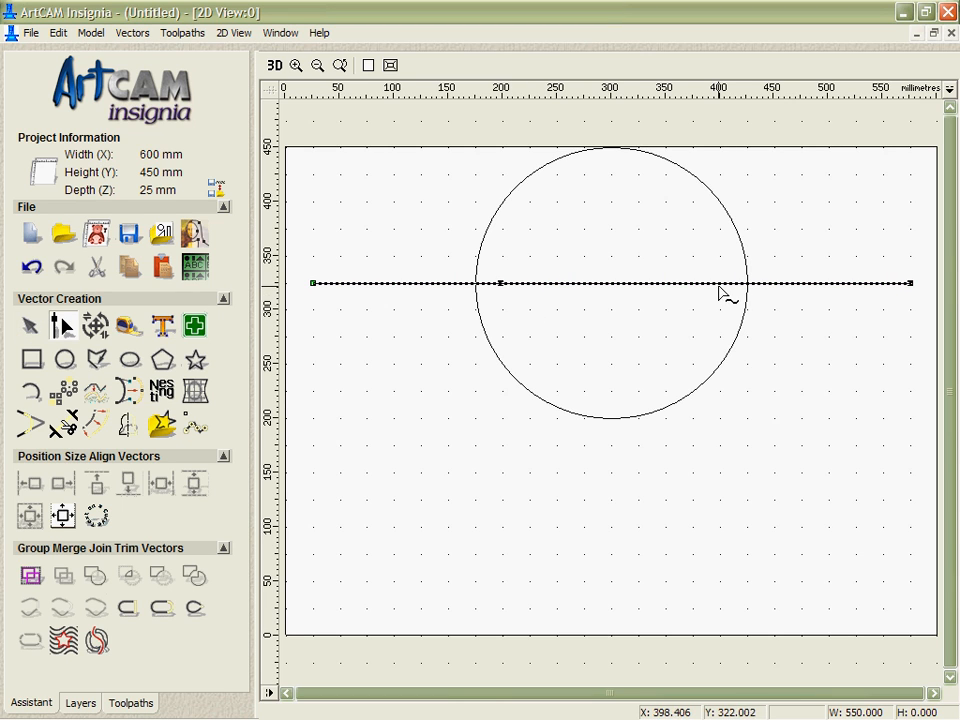
{"action": "key", "text": "i"}
{"action": "key", "text": "b"}
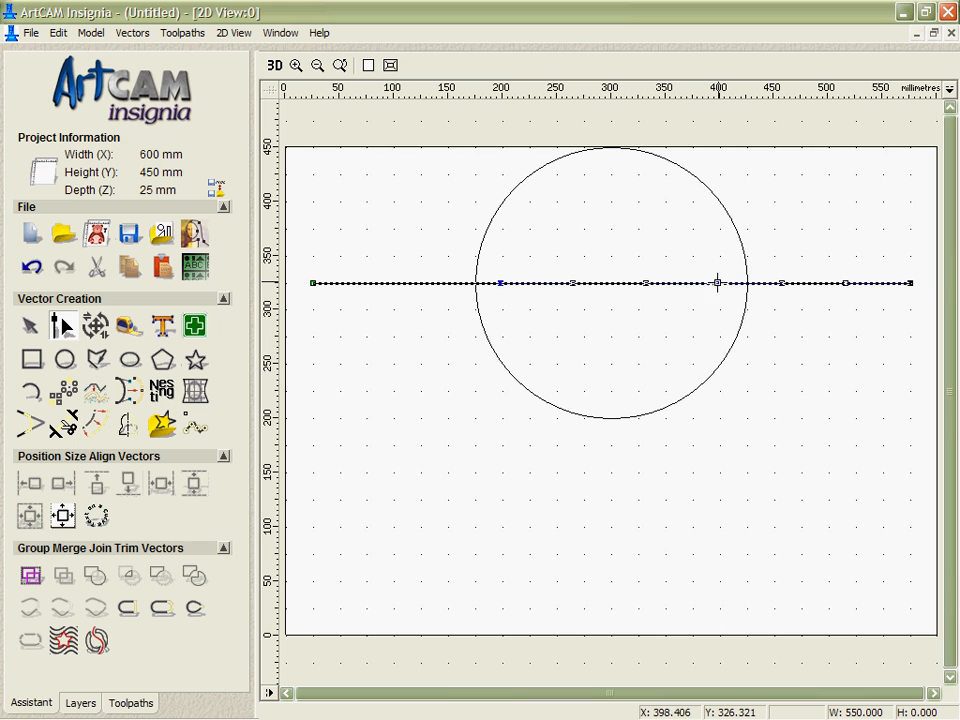
{"action": "left_click_drag", "start_coordinate": [500, 283], "coordinate": [502, 283]}
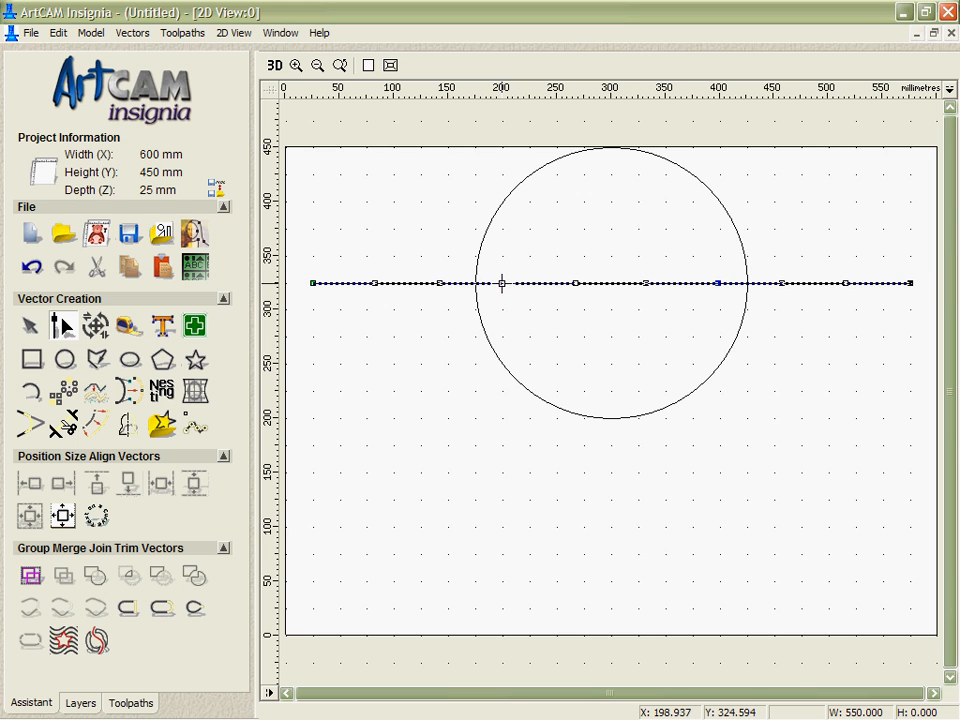
{"action": "left_click_drag", "start_coordinate": [718, 284], "coordinate": [720, 283]}
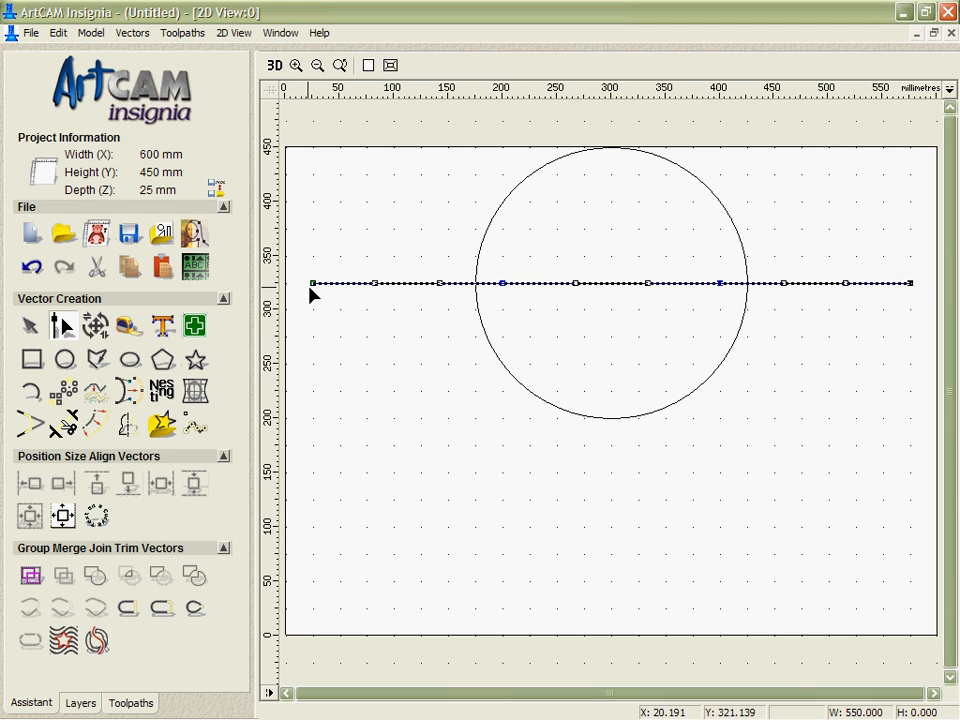
Step: Shape the line into a wave by lowering its start node and the X 400 node to Y 275 and angling the end control handles
{"action": "left_click_drag", "start_coordinate": [312, 284], "coordinate": [313, 336]}
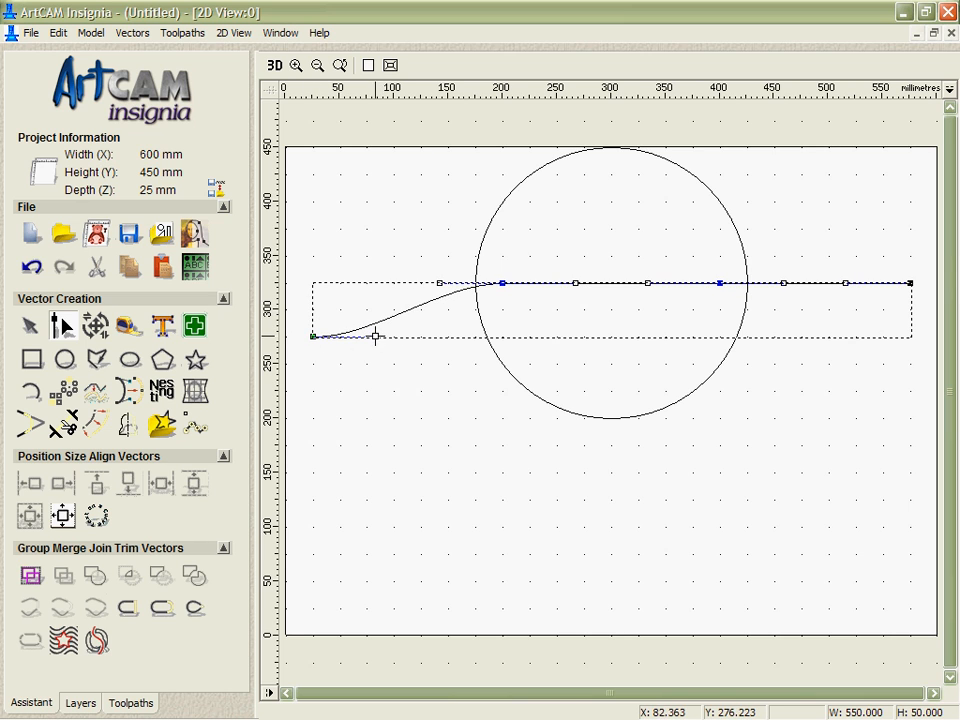
{"action": "left_click_drag", "start_coordinate": [720, 283], "coordinate": [720, 337]}
{"action": "left_click_drag", "start_coordinate": [844, 283], "coordinate": [851, 302]}
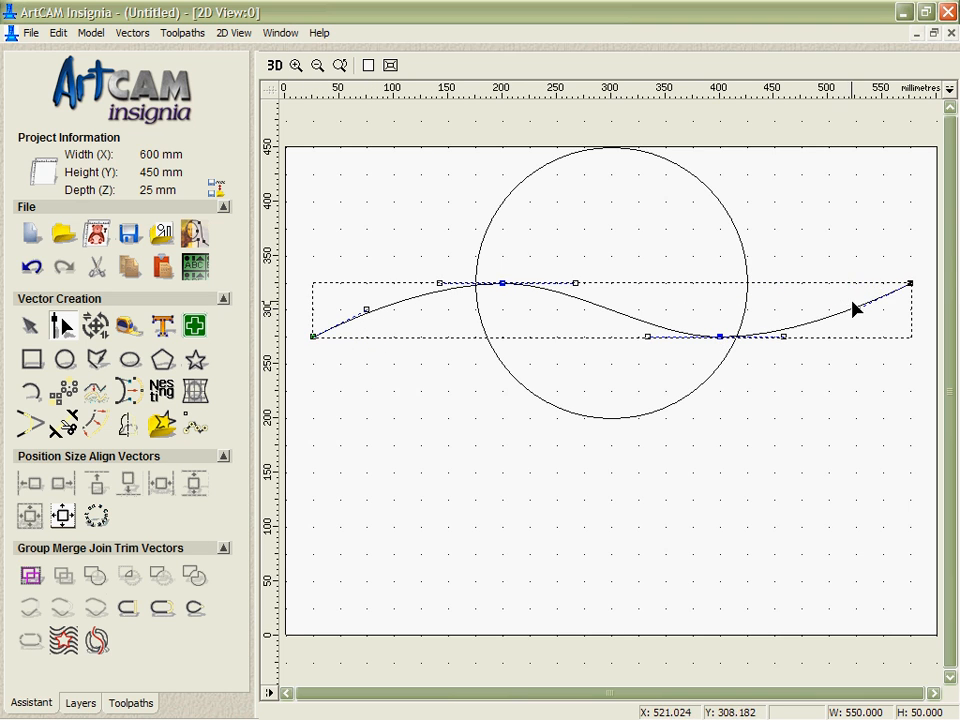
{"action": "left_click", "coordinate": [33, 333]}
{"action": "left_click", "coordinate": [461, 343]}
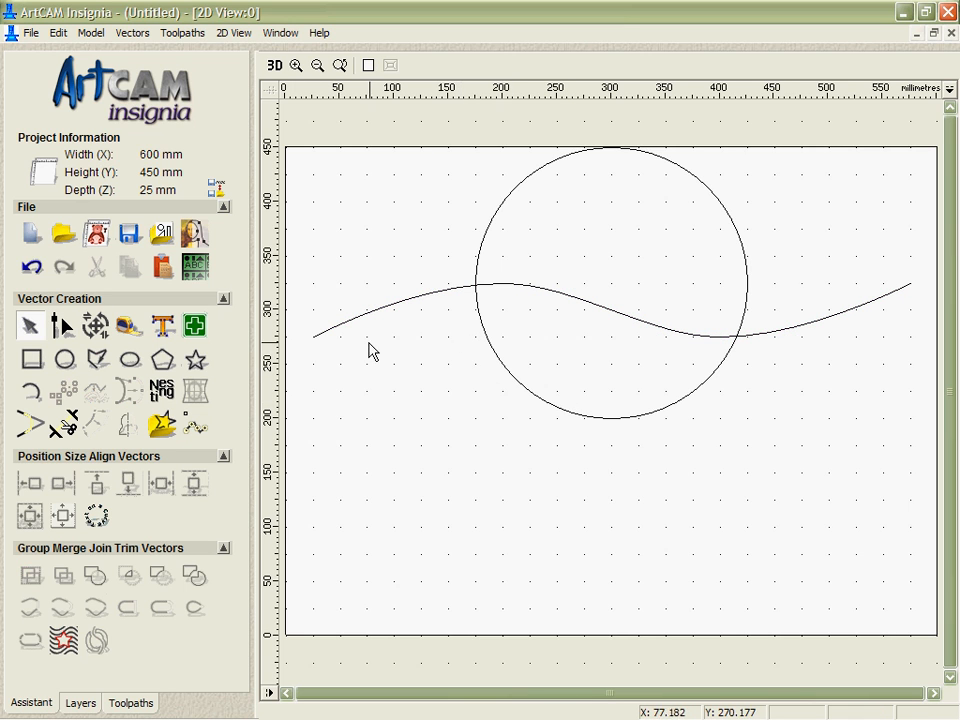
Step: Move the wave down 25 mm and place a copy of it 150 mm below, starting at X 25, Y 100
{"action": "left_click", "coordinate": [481, 287]}
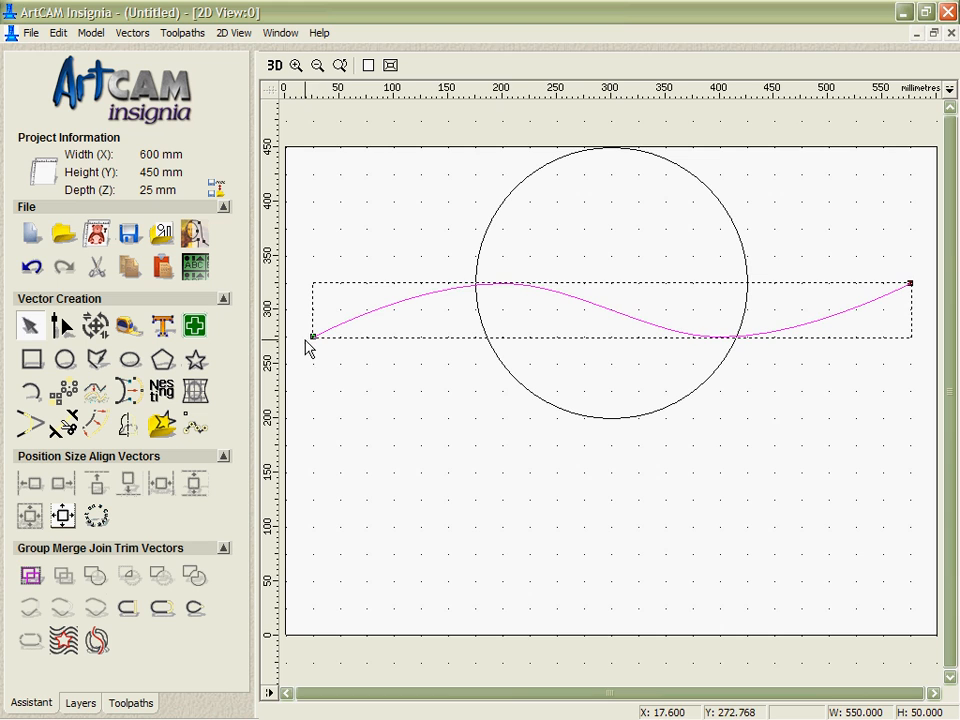
{"action": "left_click_drag", "start_coordinate": [310, 338], "coordinate": [311, 365]}
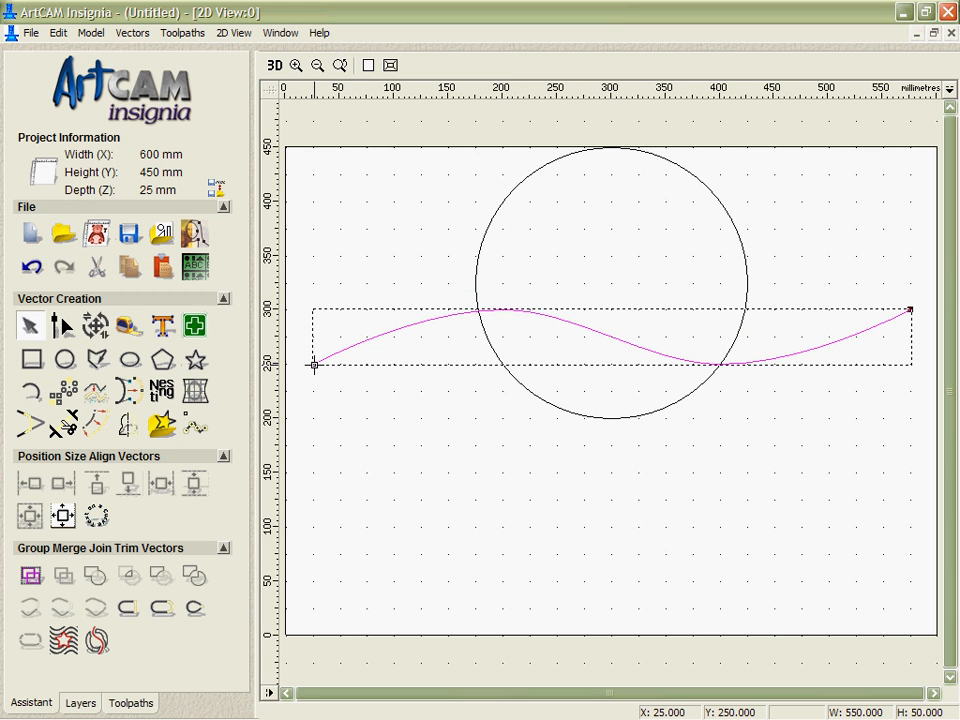
{"action": "left_click_drag", "start_coordinate": [314, 365], "coordinate": [309, 525]}
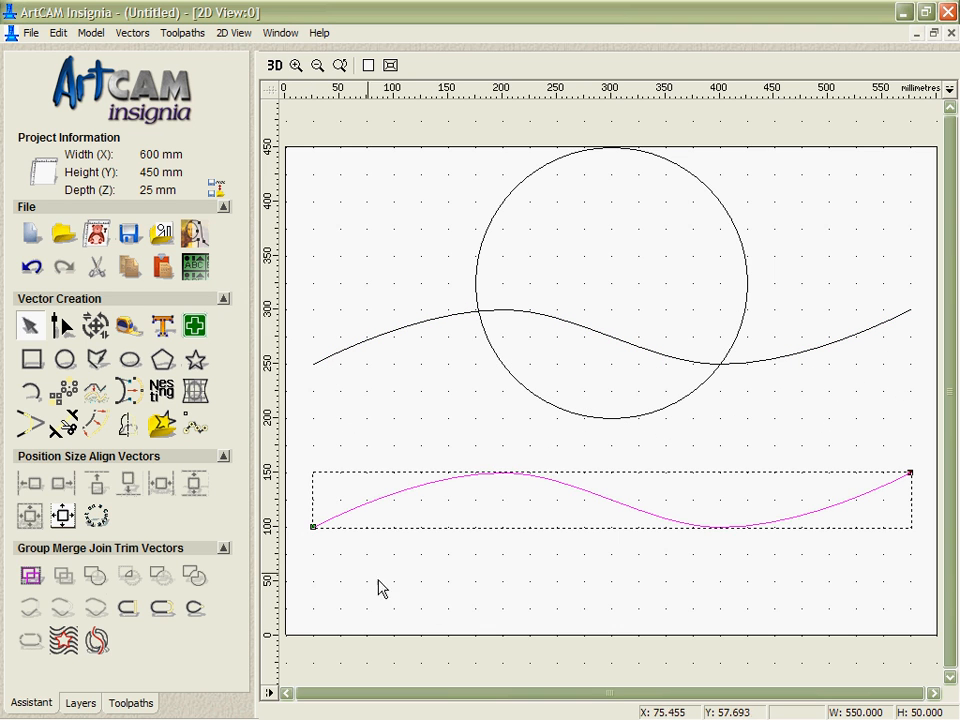
Step: Move the circle and both waves together 25 mm down the page
{"action": "left_click", "coordinate": [332, 146]}
{"action": "left_click_drag", "start_coordinate": [285, 138], "coordinate": [937, 616]}
{"action": "left_click_drag", "start_coordinate": [311, 525], "coordinate": [311, 552]}
{"action": "left_click", "coordinate": [448, 621]}
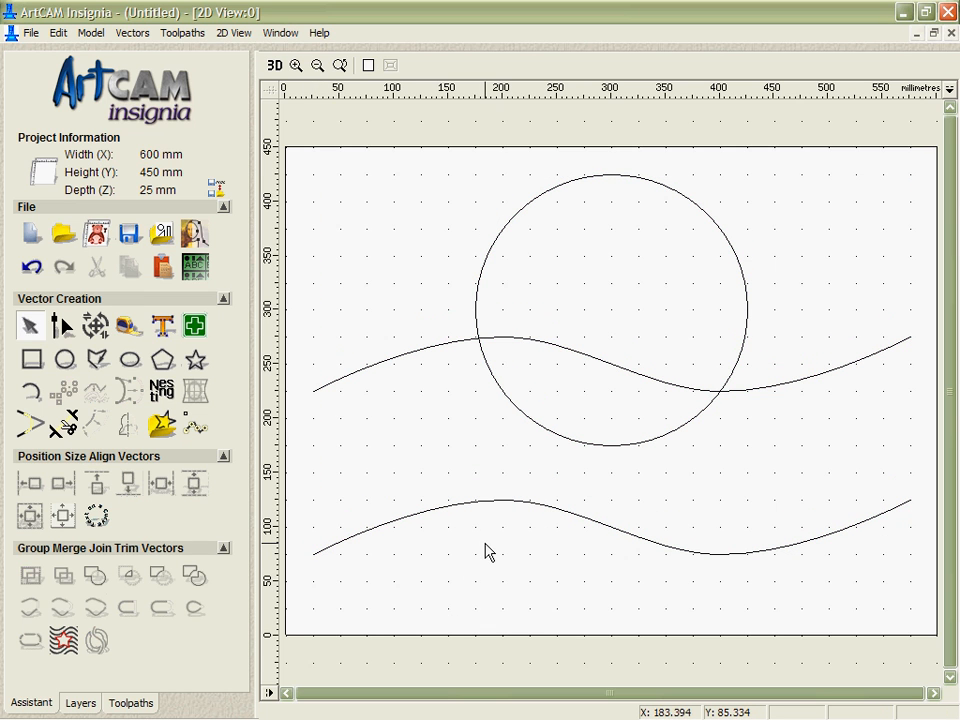
Step: Turn off both the drawing of the snap grid and snapping to it
{"action": "left_click", "coordinate": [236, 33]}
{"action": "left_click", "coordinate": [253, 152]}
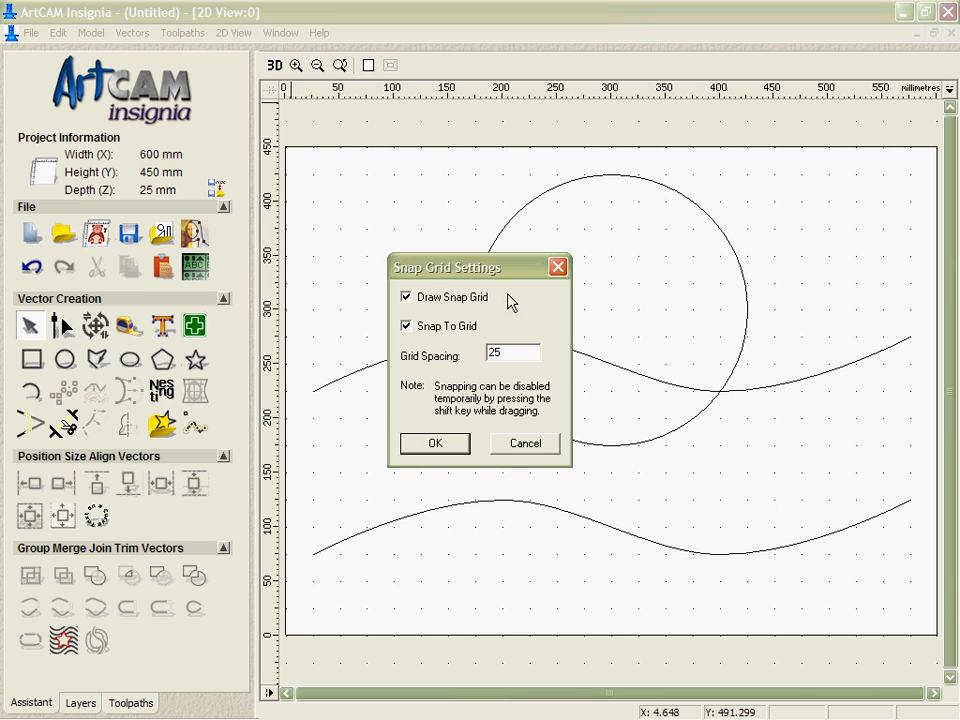
{"action": "left_click", "coordinate": [470, 326]}
{"action": "left_click", "coordinate": [466, 298]}
{"action": "left_click", "coordinate": [436, 443]}
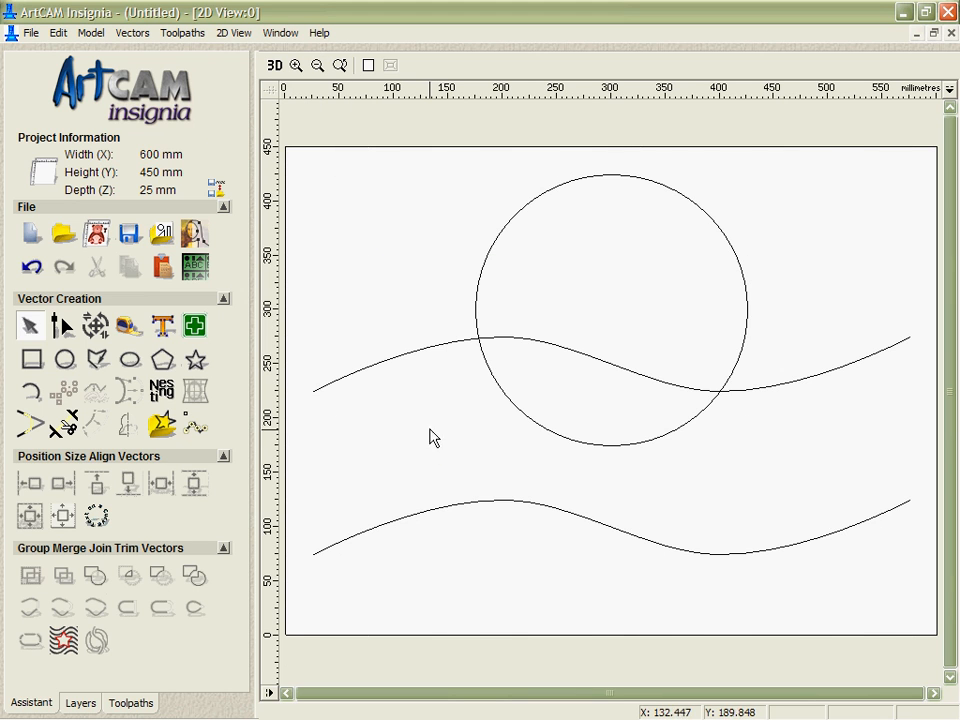
Step: Create a new vector layer named Sun
{"action": "left_click", "coordinate": [80, 703]}
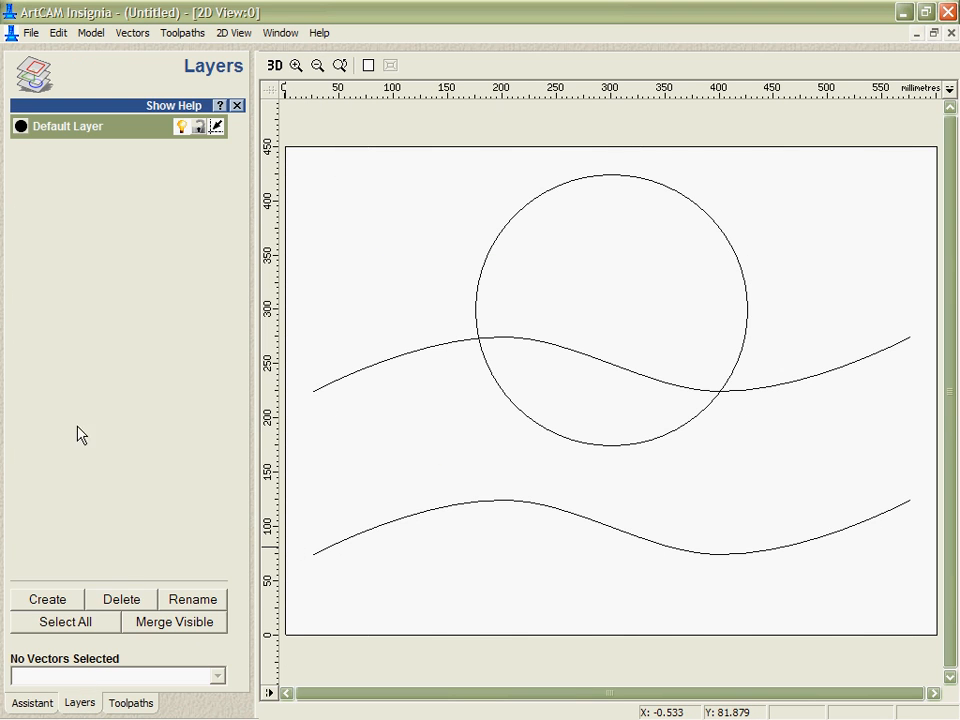
{"action": "left_click", "coordinate": [52, 597]}
{"action": "left_click", "coordinate": [68, 156]}
{"action": "double_click", "coordinate": [68, 156]}
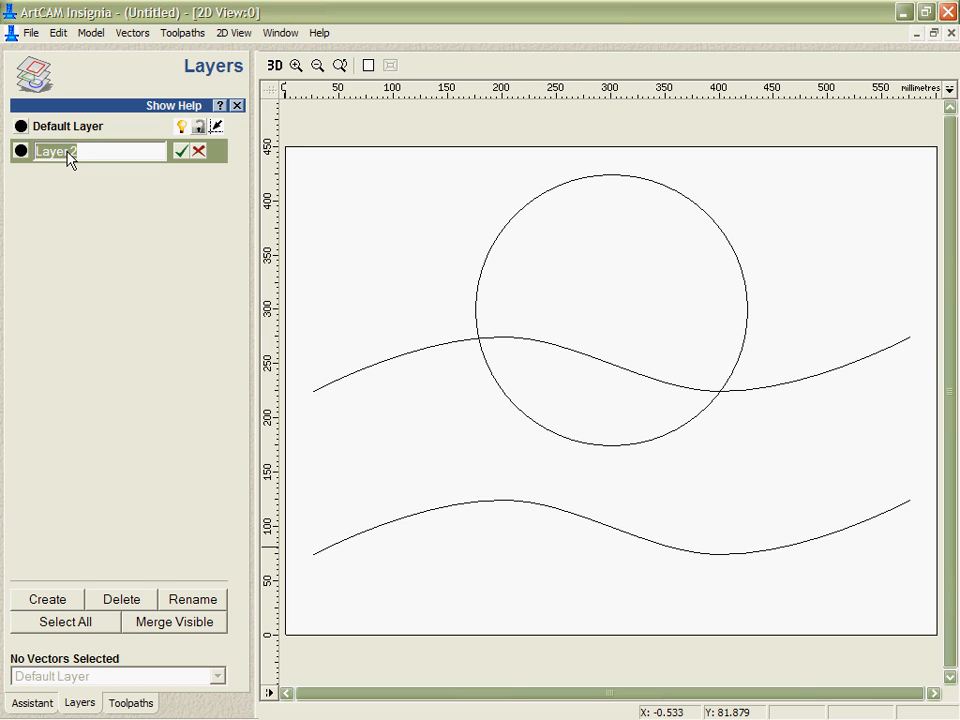
{"action": "type", "text": "Sun"}
{"action": "left_click", "coordinate": [181, 152]}
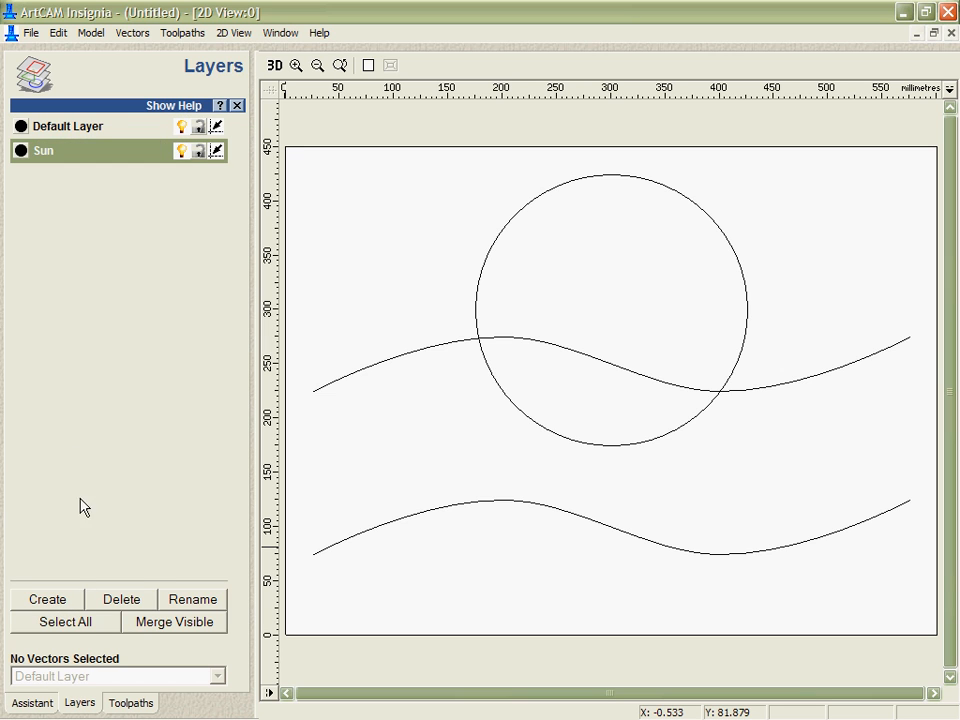
Step: Add a layer named Wave
{"action": "left_click", "coordinate": [48, 599]}
{"action": "double_click", "coordinate": [68, 176]}
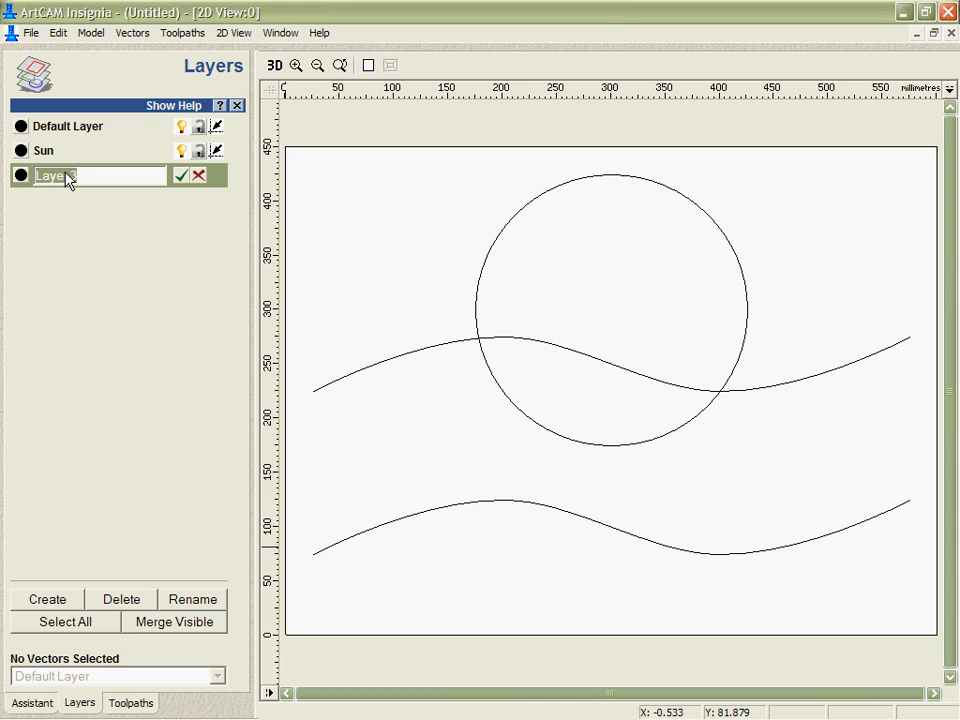
{"action": "type", "text": "Wave"}
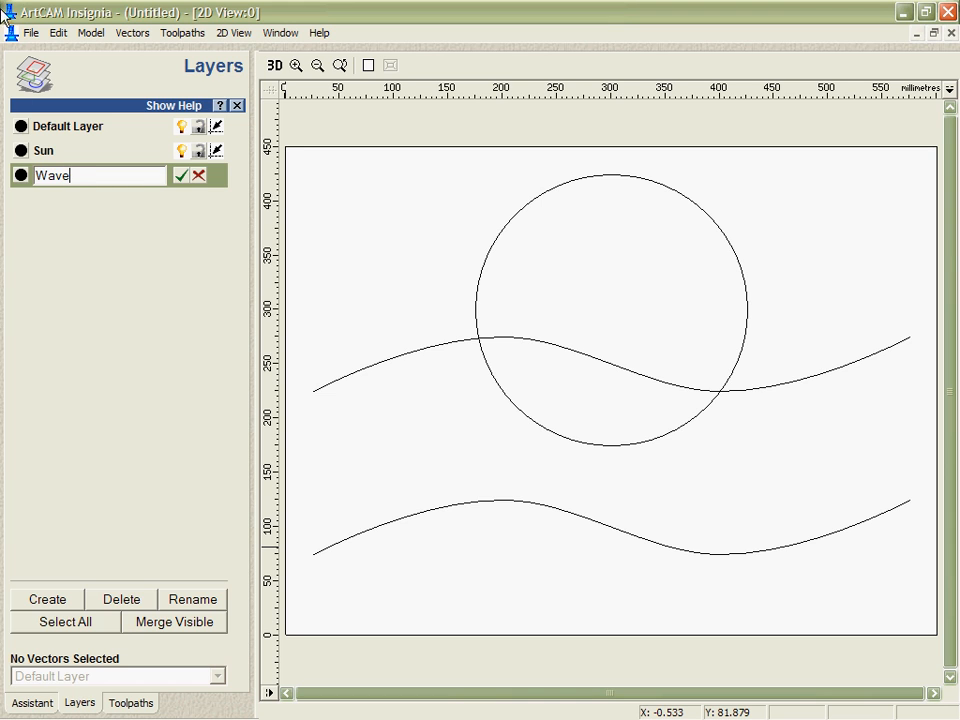
{"action": "left_click", "coordinate": [179, 177]}
Step: Add a layer named Letters
{"action": "left_click", "coordinate": [50, 600]}
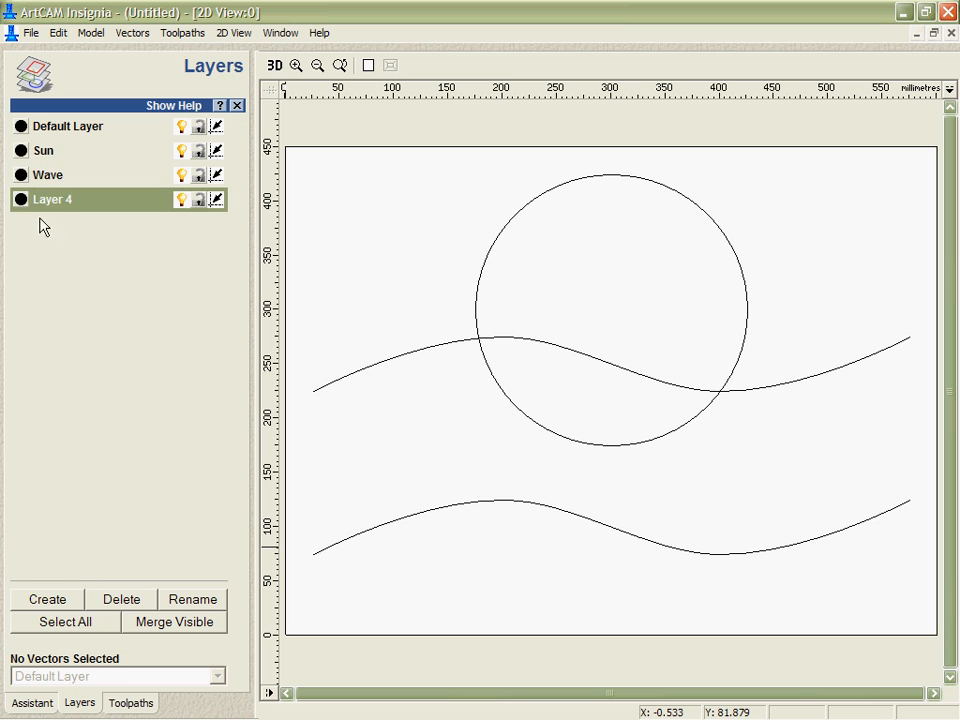
{"action": "double_click", "coordinate": [52, 200]}
{"action": "type", "text": "Letters"}
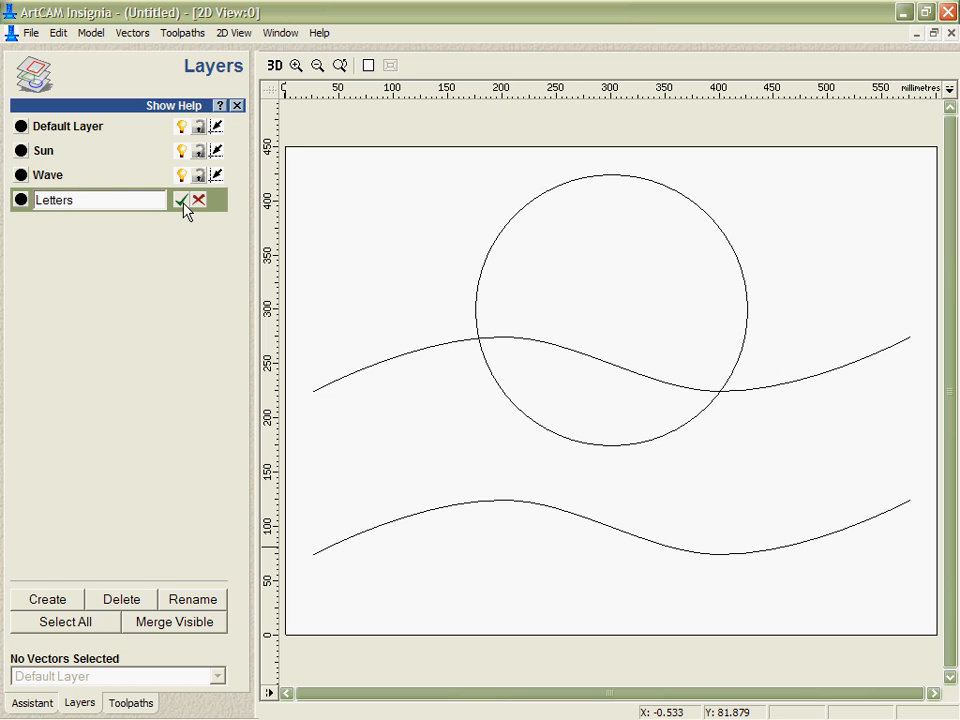
{"action": "left_click", "coordinate": [181, 201]}
Step: Add a layer named Construction
{"action": "left_click", "coordinate": [70, 600]}
{"action": "double_click", "coordinate": [84, 226]}
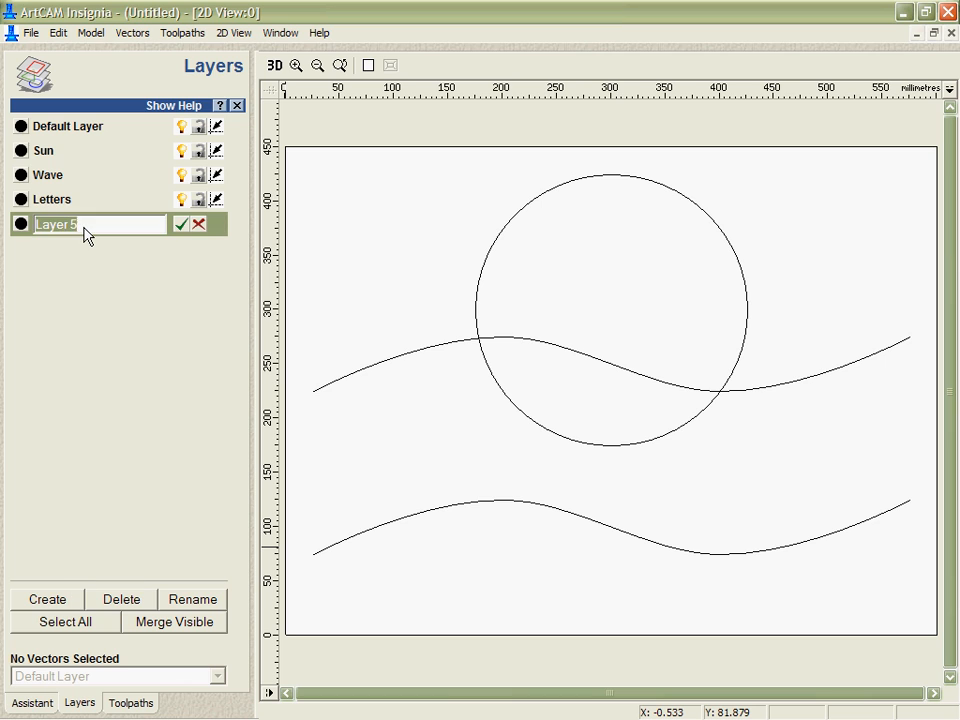
{"action": "type", "text": "Construction"}
{"action": "left_click", "coordinate": [180, 225]}
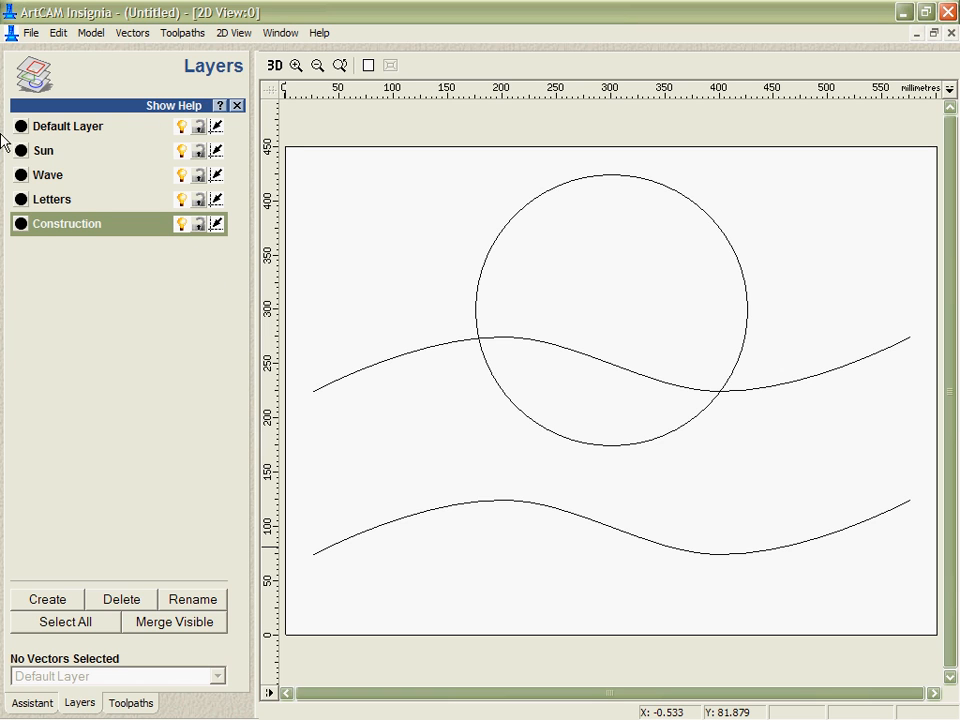
Step: Move both wave curves to the Construction layer
{"action": "left_click", "coordinate": [470, 345]}
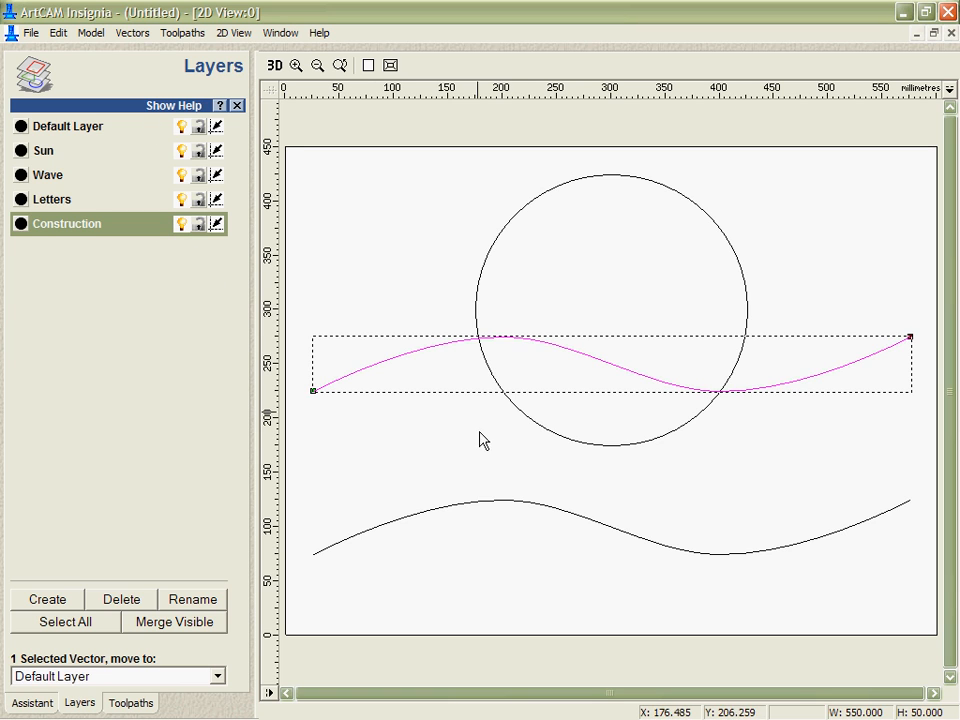
{"action": "left_click", "coordinate": [478, 502]}
{"action": "right_click", "coordinate": [480, 503]}
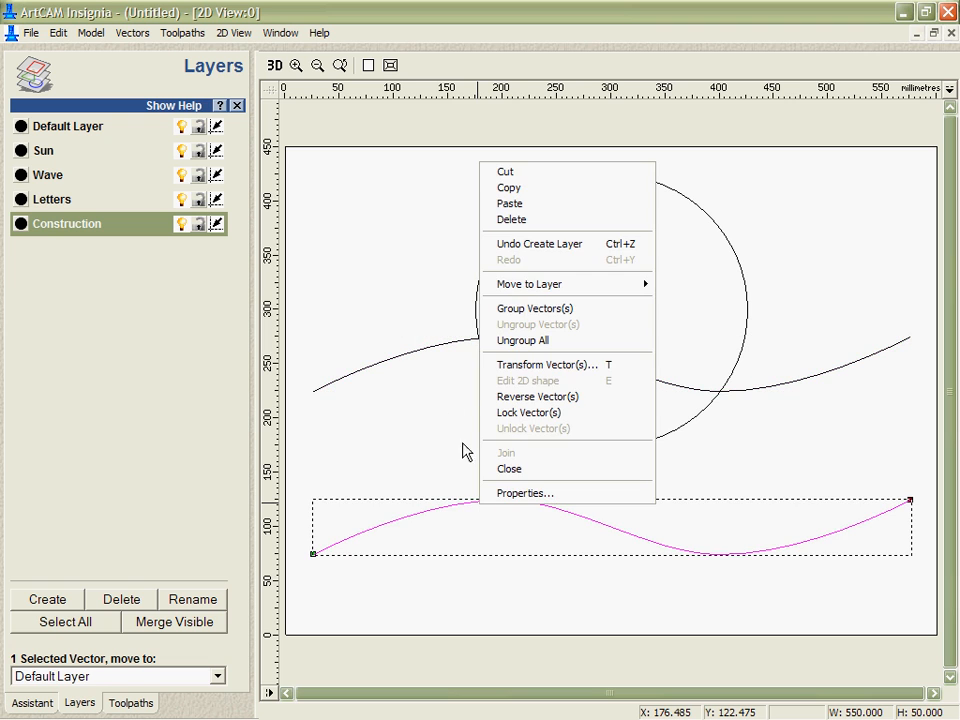
{"action": "left_click", "coordinate": [437, 352], "text": "shift"}
{"action": "right_click", "coordinate": [437, 355]}
{"action": "mouse_move", "coordinate": [529, 469]}
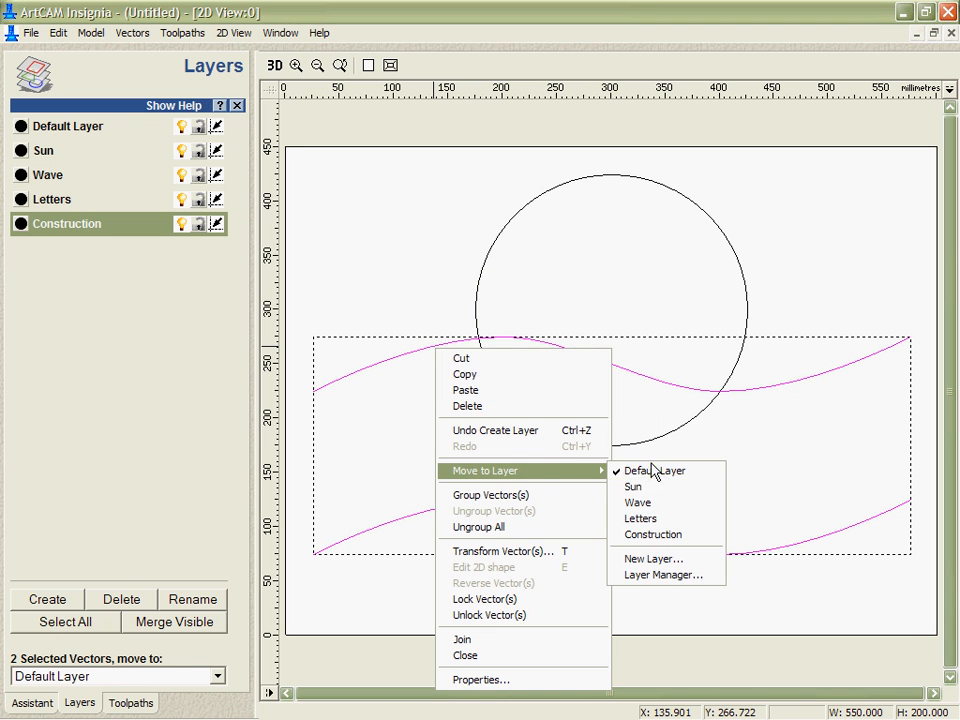
{"action": "left_click", "coordinate": [650, 534]}
Step: Move the circle from the Default Layer to the Sun layer
{"action": "left_click", "coordinate": [483, 280]}
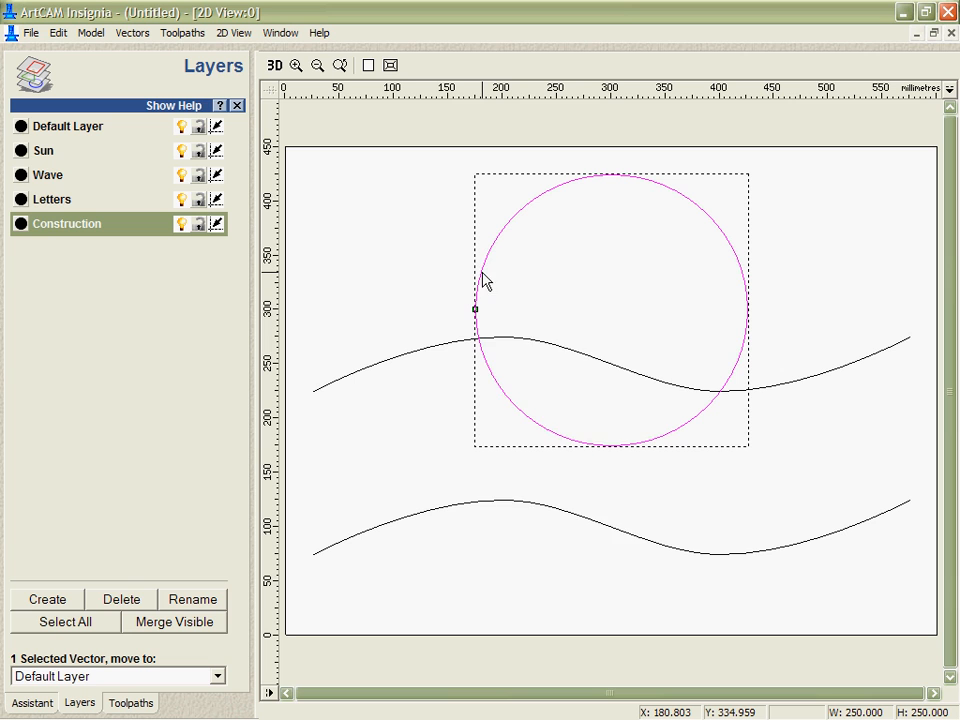
{"action": "right_click", "coordinate": [484, 277]}
{"action": "mouse_move", "coordinate": [540, 400]}
{"action": "left_click", "coordinate": [680, 413]}
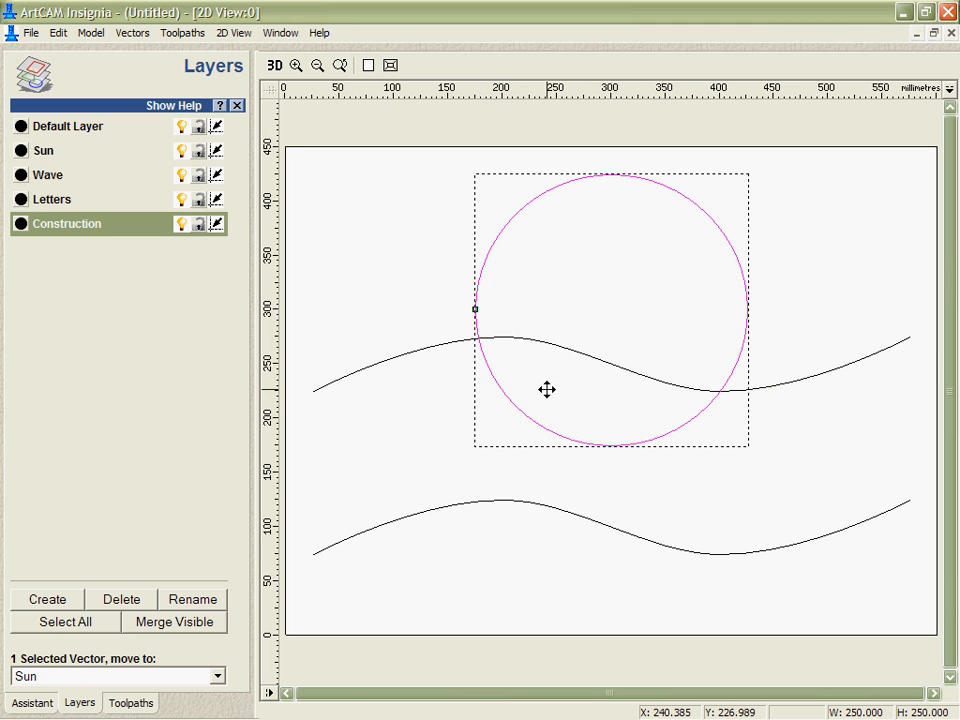
Step: Copy the upper and lower wave curves together
{"action": "left_click", "coordinate": [437, 339]}
{"action": "left_click", "coordinate": [439, 342]}
{"action": "left_click", "coordinate": [463, 504], "text": "shift"}
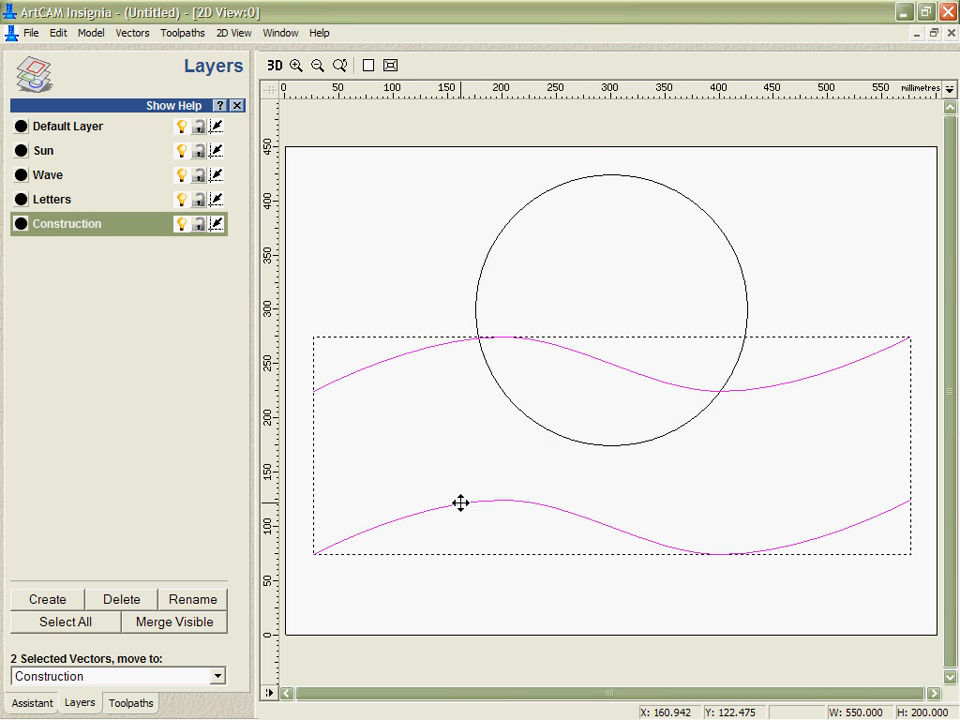
{"action": "right_click", "coordinate": [463, 504]}
{"action": "left_click", "coordinate": [493, 189]}
Step: Hide the Construction, Letters and Sun layers and paste the copied wave curves onto the Wave layer
{"action": "left_click", "coordinate": [181, 225]}
{"action": "left_click", "coordinate": [181, 199]}
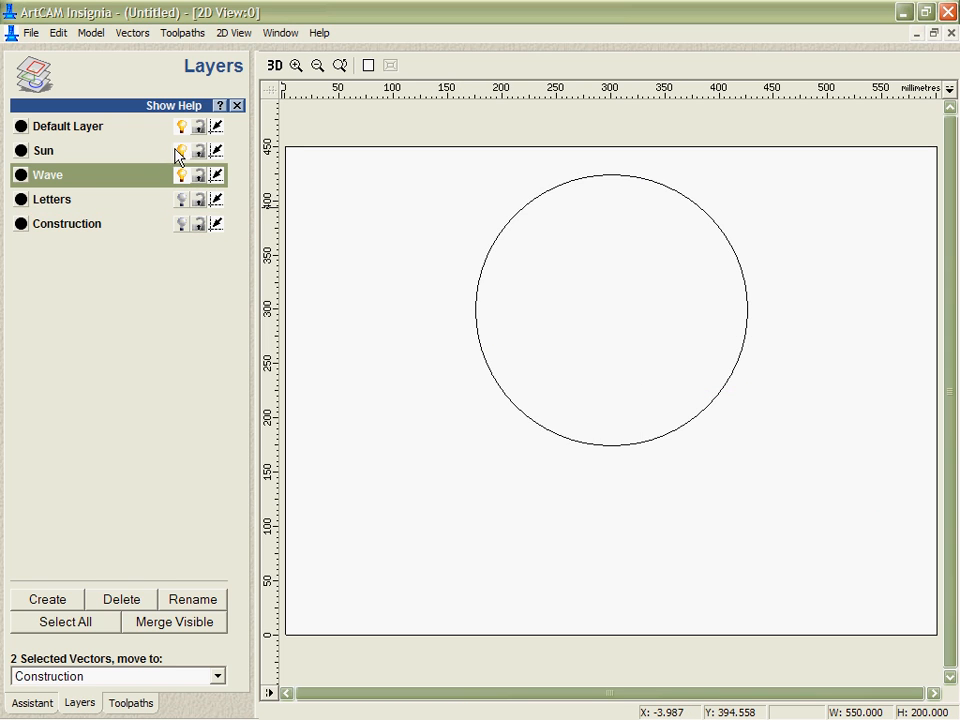
{"action": "left_click", "coordinate": [181, 150]}
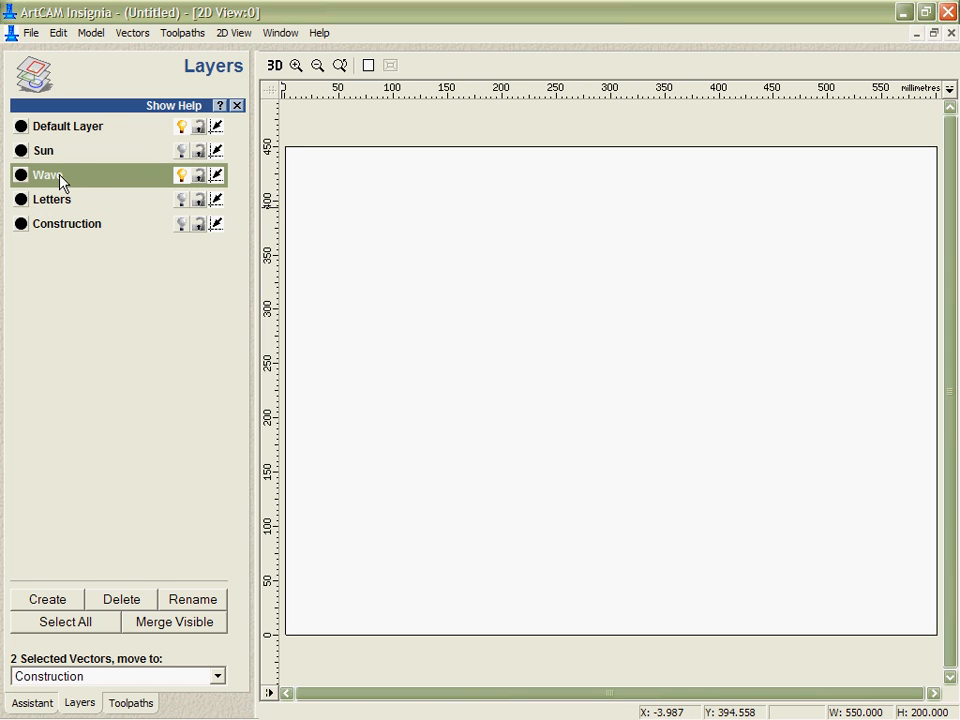
{"action": "right_click", "coordinate": [514, 445]}
{"action": "left_click", "coordinate": [538, 484]}
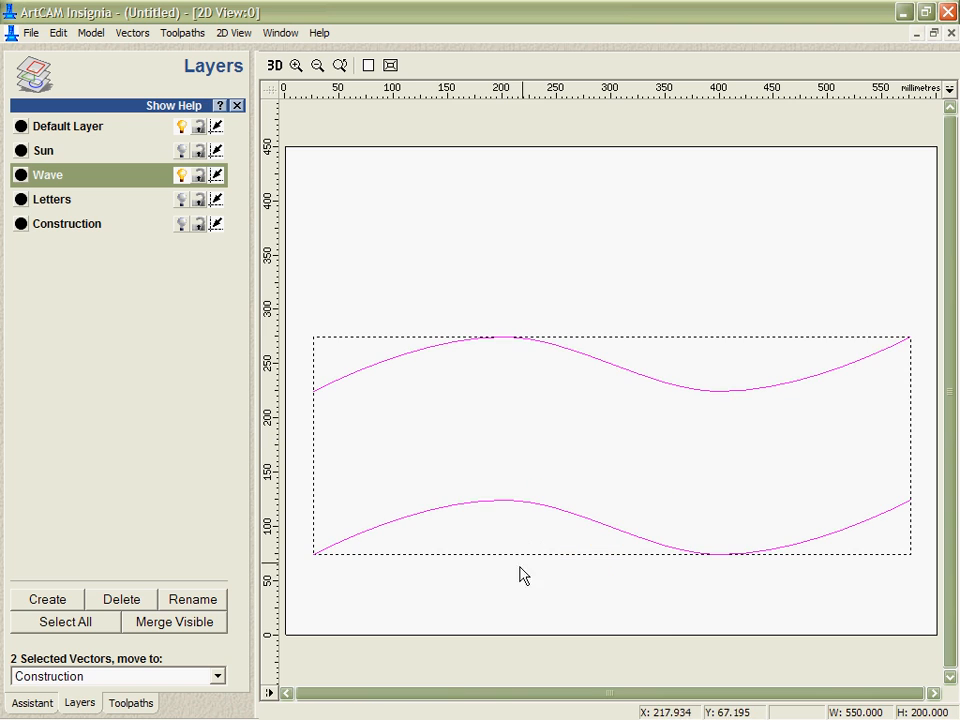
Step: Join the ends of the two pasted wave curves with straight lines into one closed shape and select it
{"action": "left_click", "coordinate": [32, 703]}
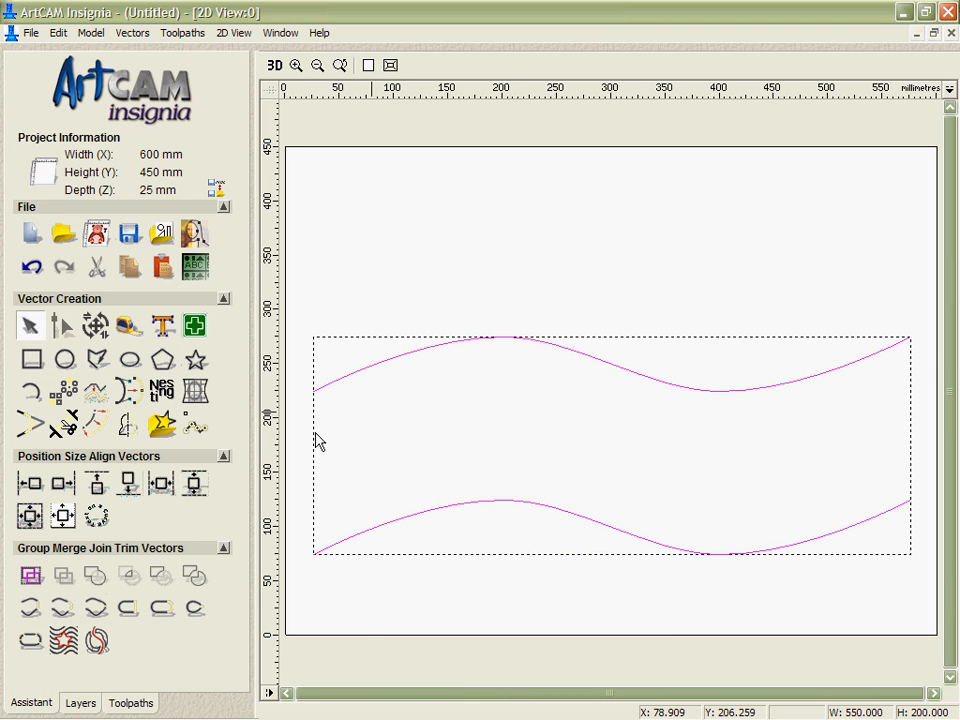
{"action": "left_click", "coordinate": [30, 612]}
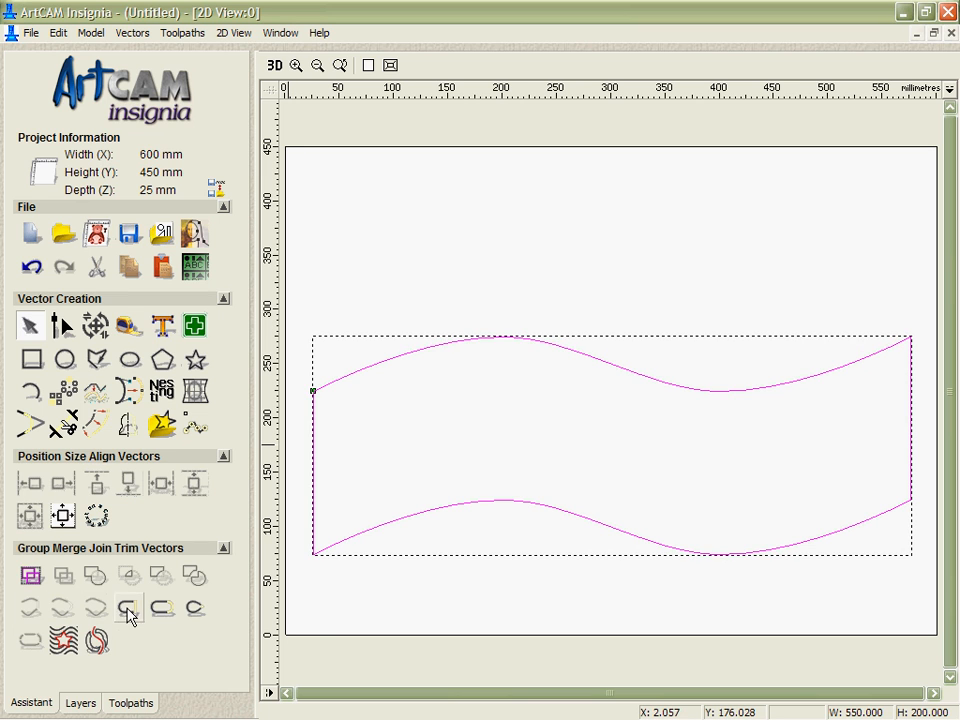
{"action": "left_click", "coordinate": [474, 504]}
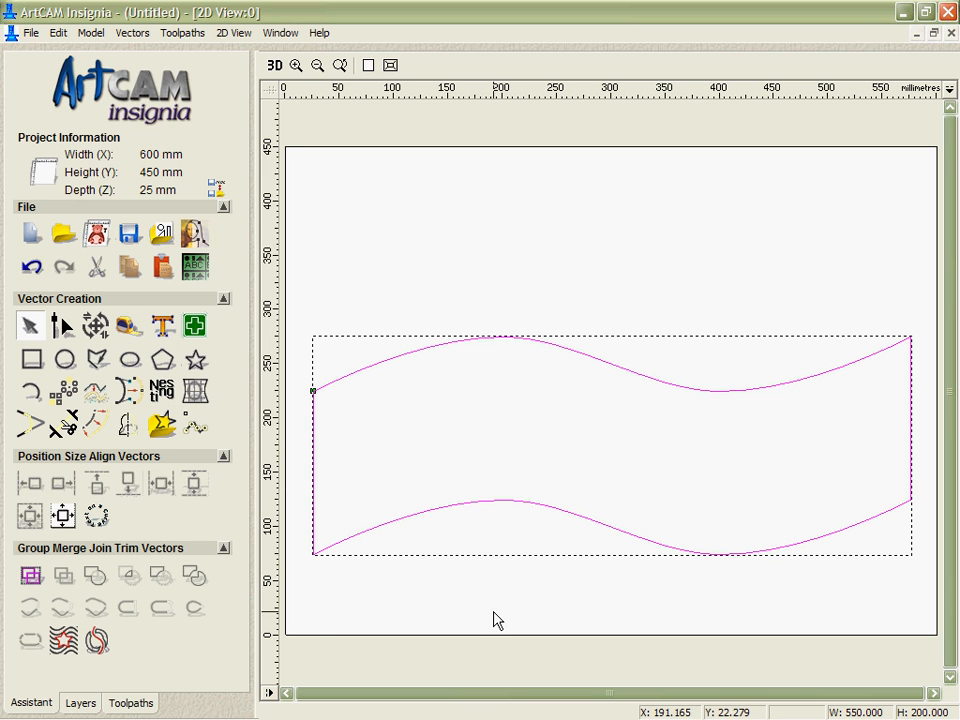
Step: Offset the closed wave shape outwards by 10 mm with sharp corners, deleting the original vectors
{"action": "left_click", "coordinate": [98, 425]}
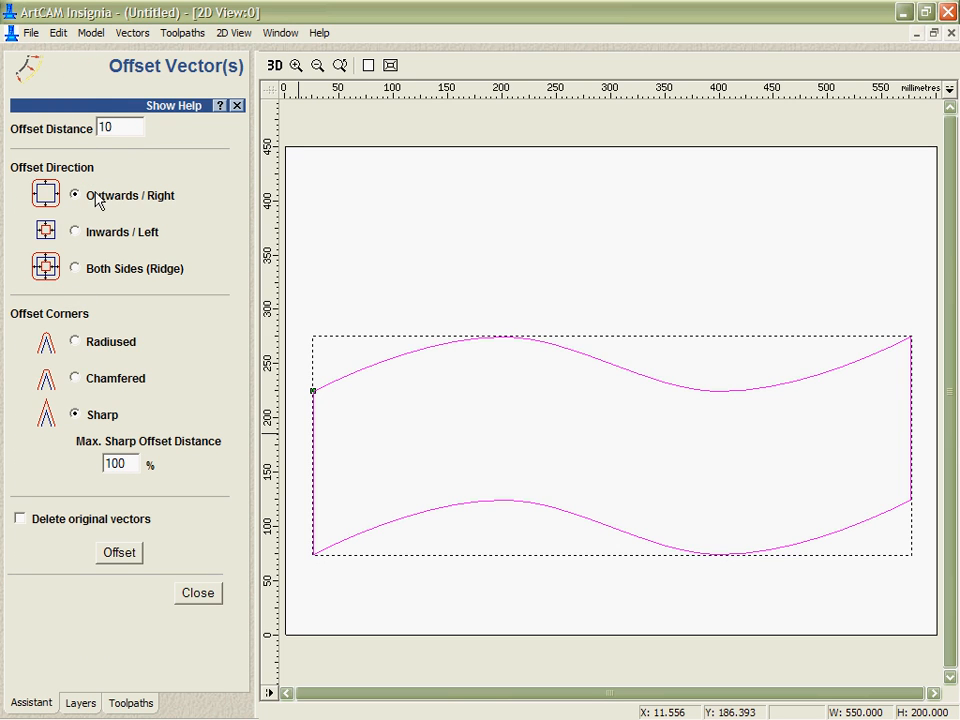
{"action": "left_click", "coordinate": [20, 519]}
{"action": "left_click", "coordinate": [119, 553]}
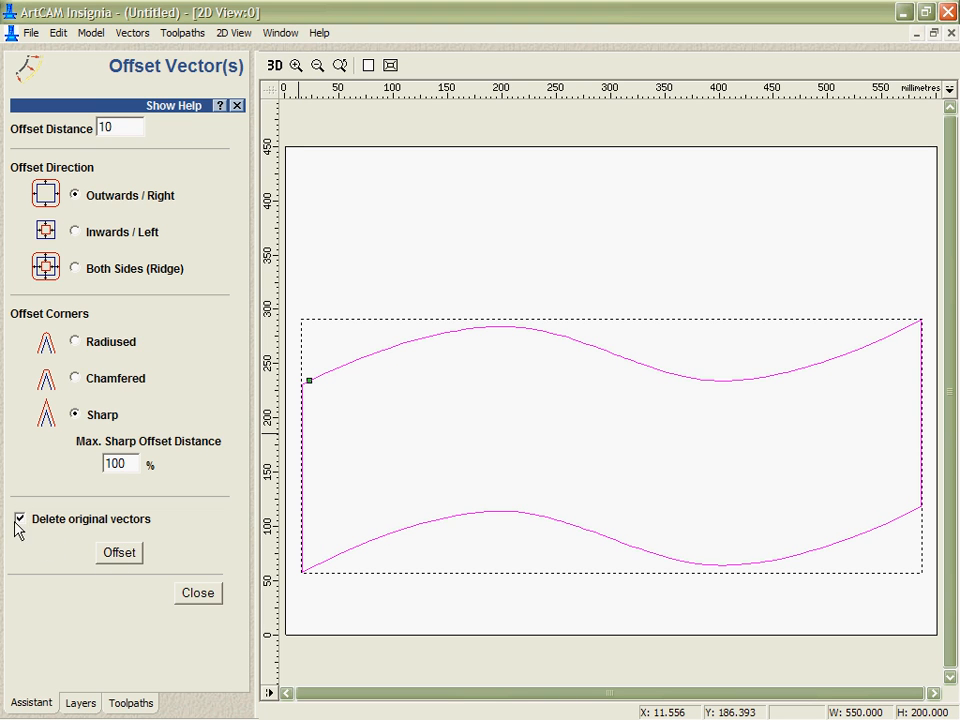
Step: Offset the new wave outline outwards by another 10 mm with sharp corners, keeping the original vectors
{"action": "left_click", "coordinate": [19, 520]}
{"action": "left_click", "coordinate": [133, 558]}
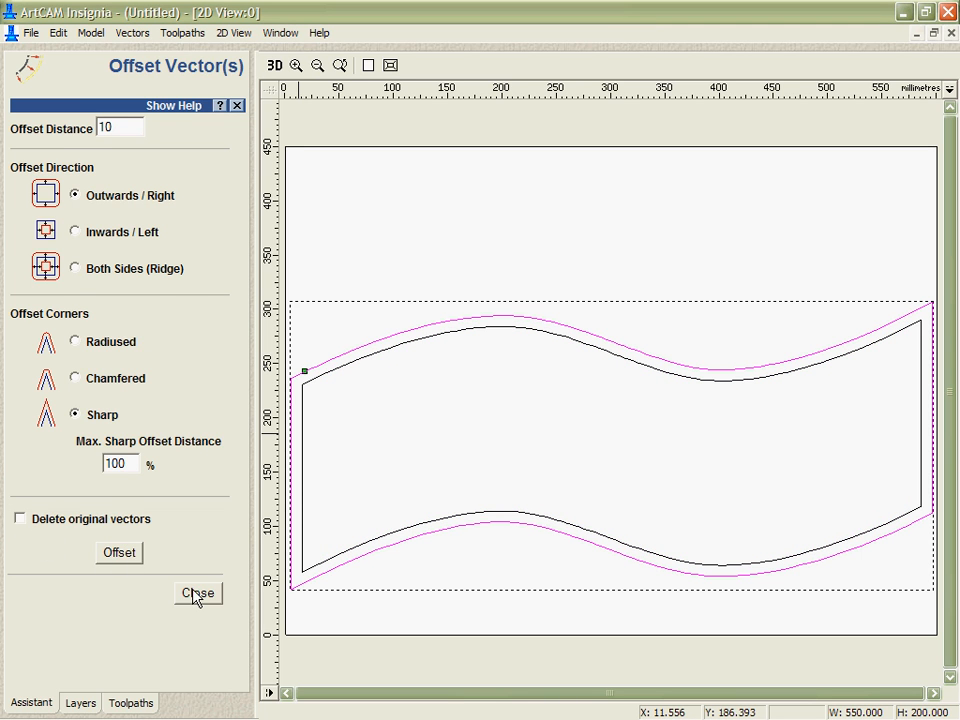
{"action": "left_click", "coordinate": [196, 594]}
Step: Move the inner wave outline to the Letters layer
{"action": "left_click", "coordinate": [450, 521]}
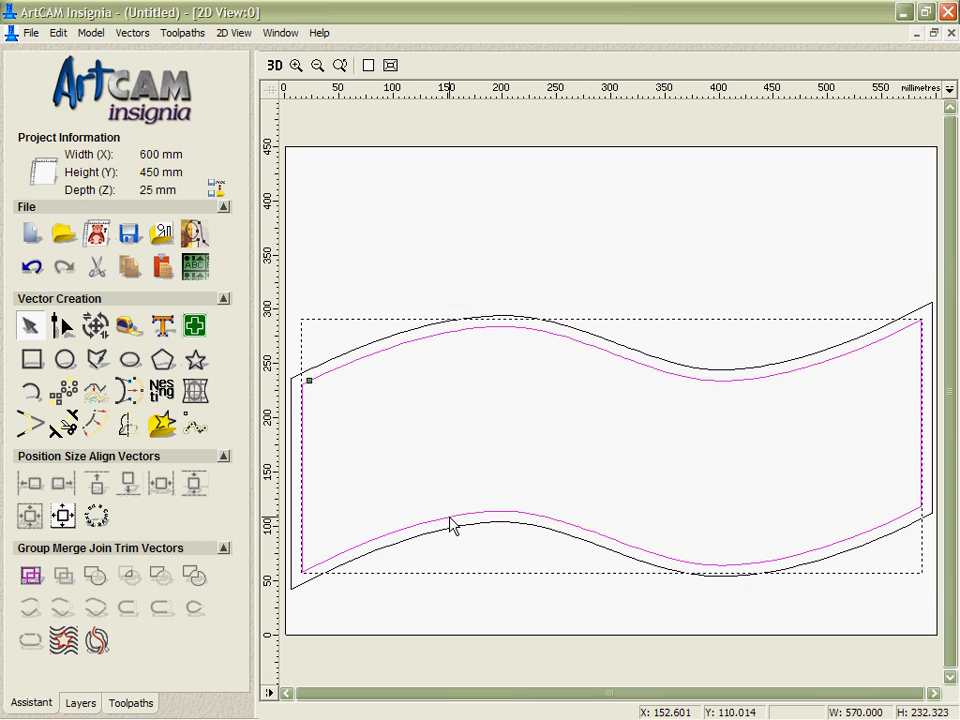
{"action": "right_click", "coordinate": [451, 520]}
{"action": "mouse_move", "coordinate": [537, 299]}
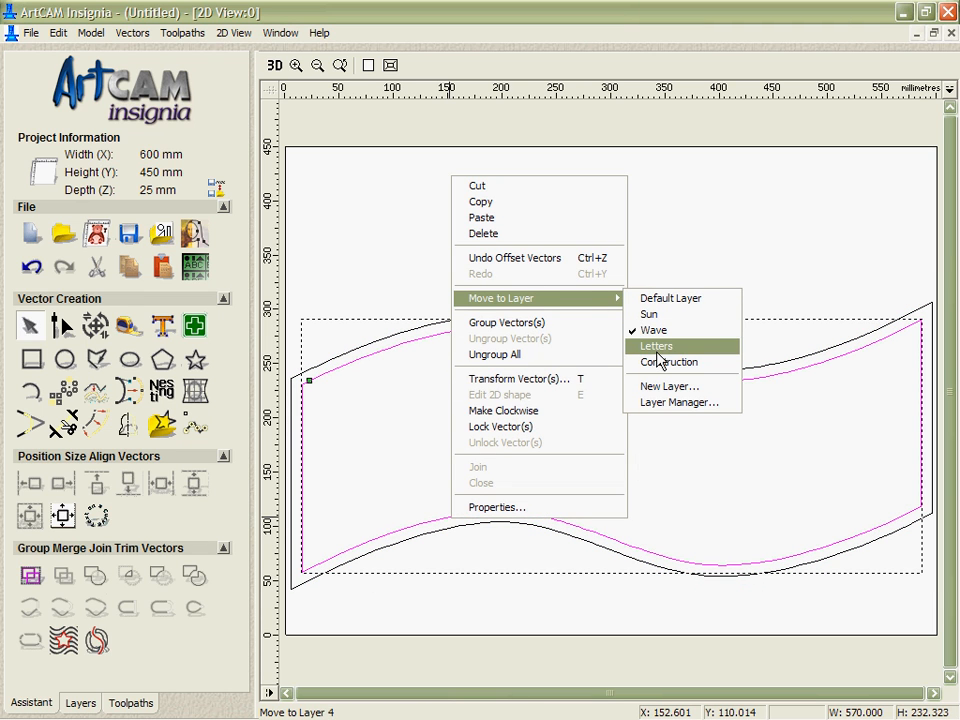
{"action": "left_click", "coordinate": [657, 348]}
Step: Hide the Wave layer and show the Construction layer
{"action": "left_click", "coordinate": [80, 703]}
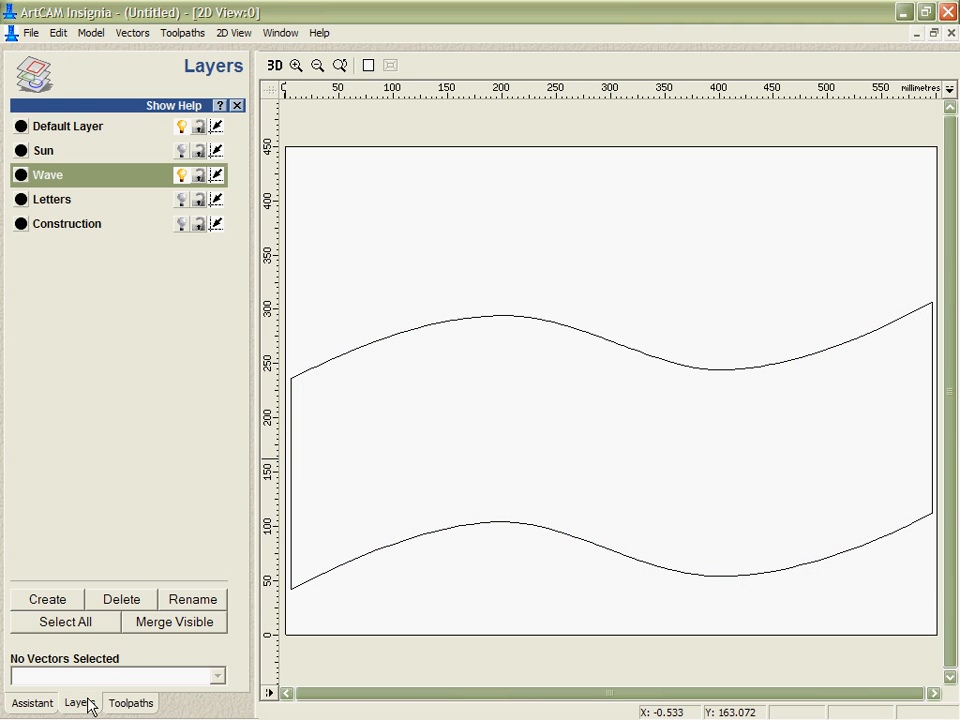
{"action": "left_click", "coordinate": [181, 175]}
{"action": "left_click", "coordinate": [181, 224]}
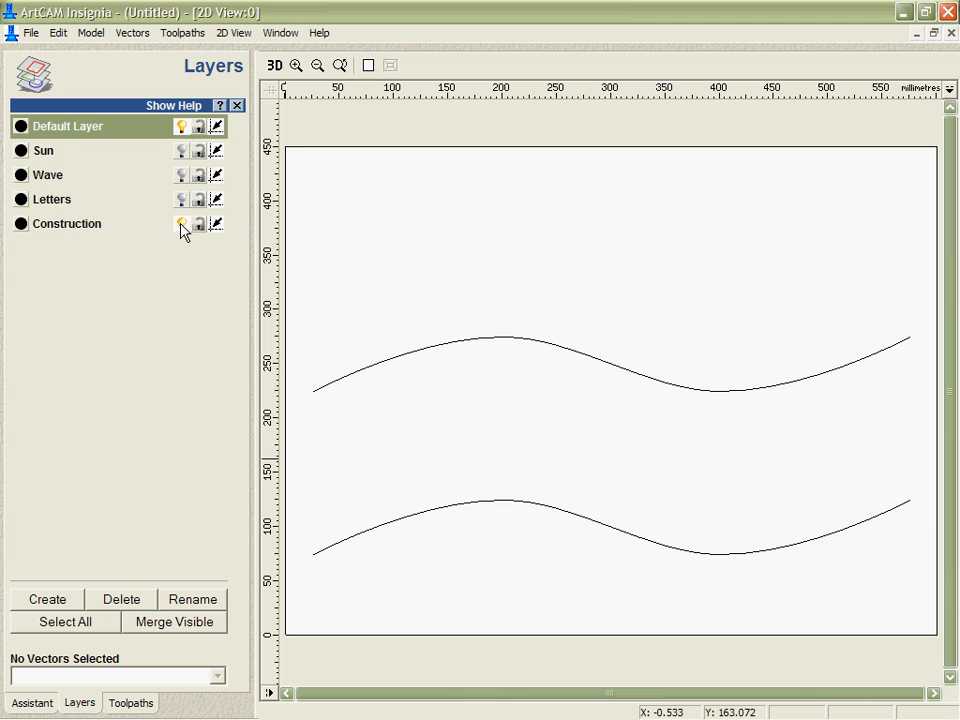
Step: Create the text BEACH CAFE above the wave curves in bold Palatino Linotype, 50 mm high
{"action": "left_click", "coordinate": [30, 703]}
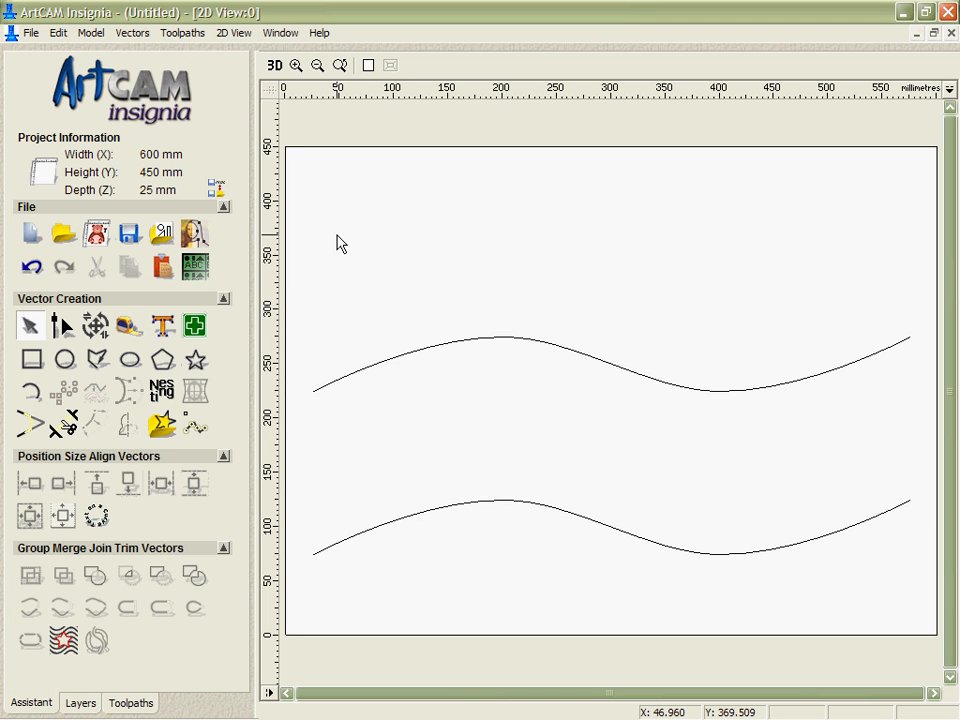
{"action": "left_click", "coordinate": [162, 330]}
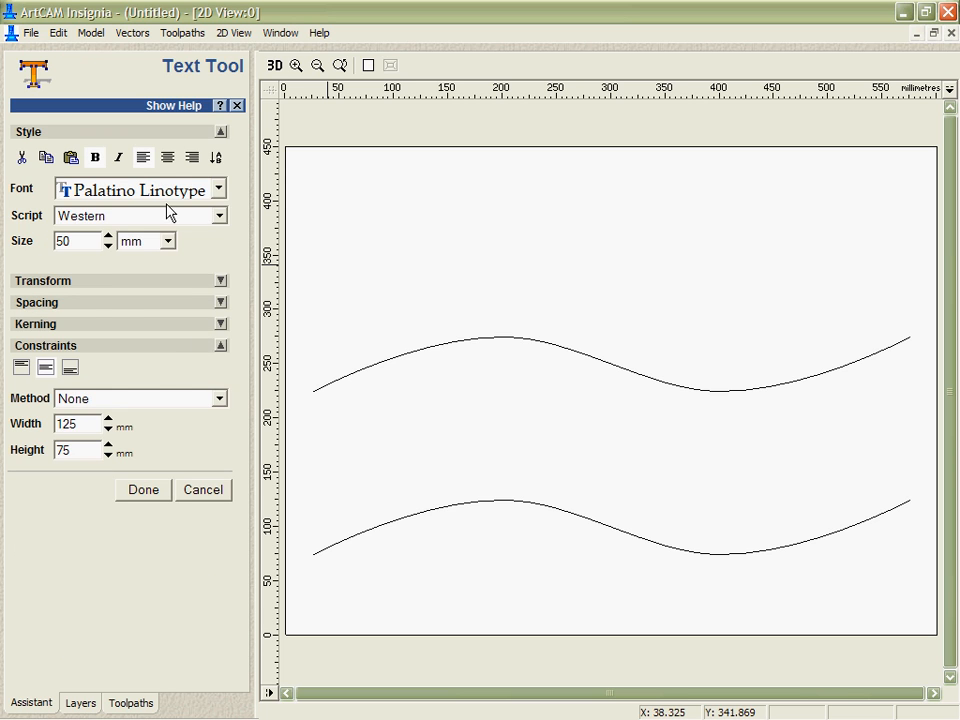
{"action": "left_click", "coordinate": [219, 190]}
{"action": "mouse_move", "coordinate": [476, 372]}
{"action": "left_mouse_down"}
{"action": "mouse_move", "coordinate": [476, 316]}
{"action": "mouse_move", "coordinate": [477, 383]}
{"action": "left_mouse_up"}
{"action": "left_click", "coordinate": [229, 316]}
{"action": "left_click", "coordinate": [341, 247]}
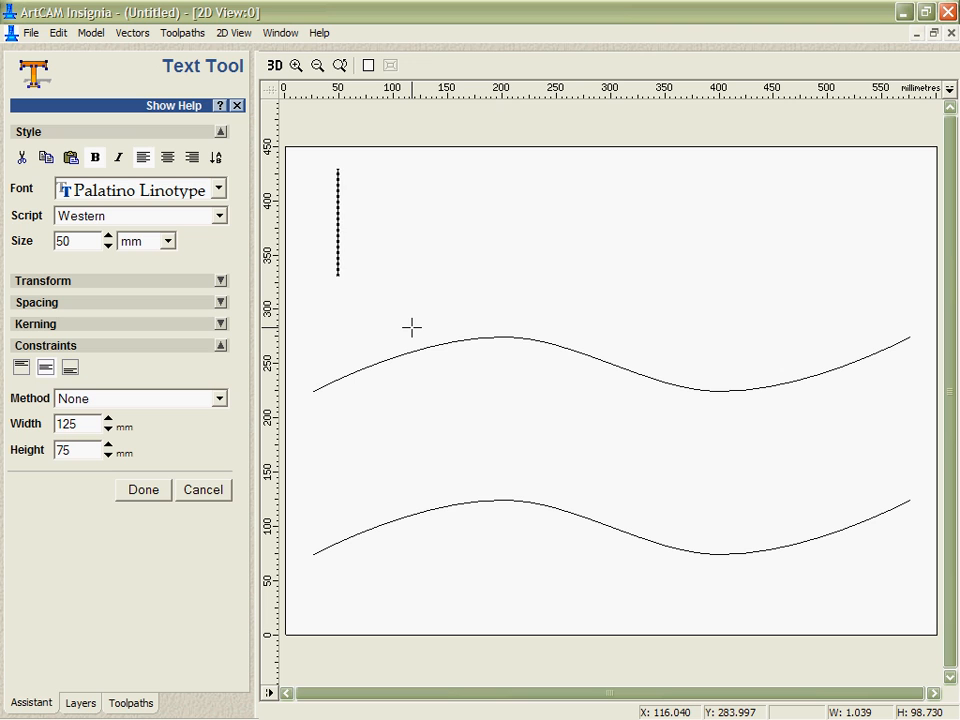
{"action": "type", "text": "BEACH"}
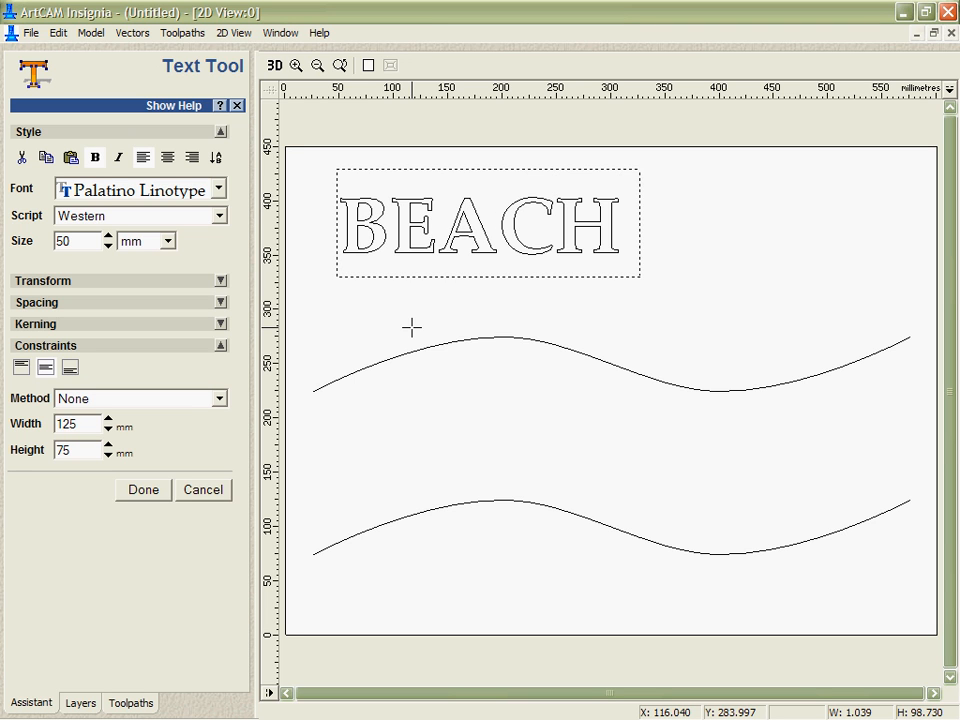
{"action": "type", "text": " CAFE"}
{"action": "key", "text": "Escape"}
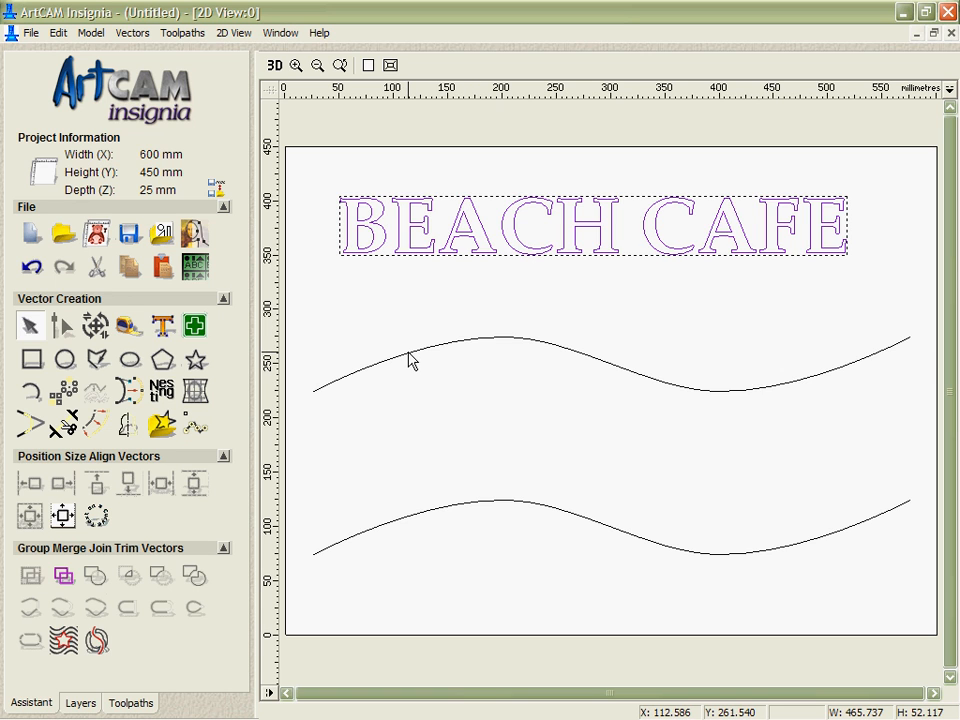
Step: Try fitting the BEACH CAFE text to the upper wave curve, on the other side and at position -100 mm
{"action": "left_click", "coordinate": [410, 360]}
{"action": "left_click", "coordinate": [399, 238], "text": "shift"}
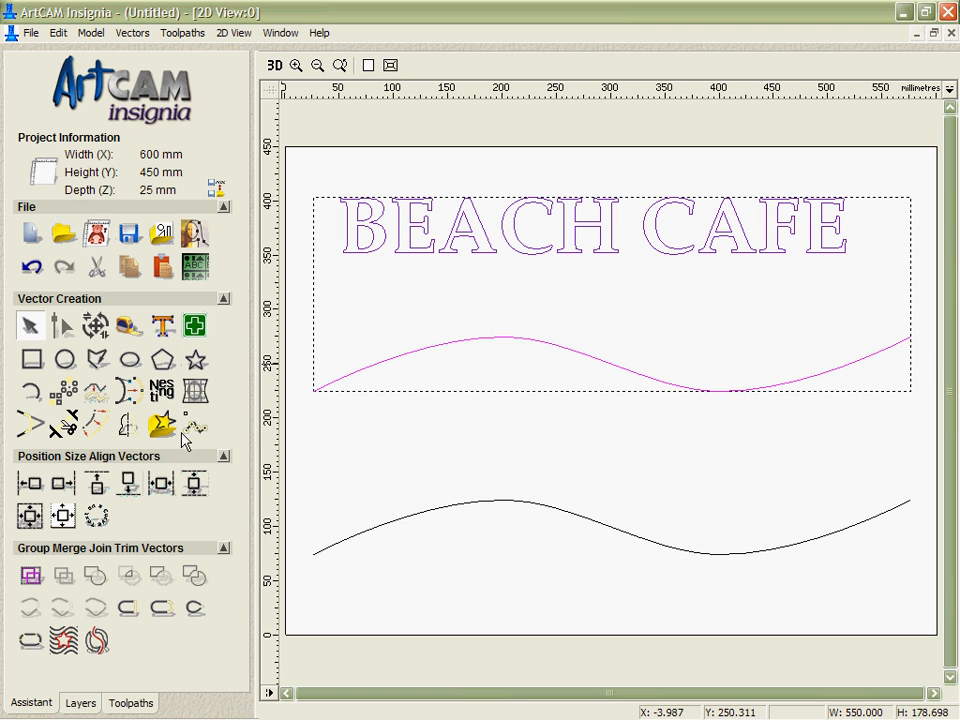
{"action": "left_click", "coordinate": [94, 390]}
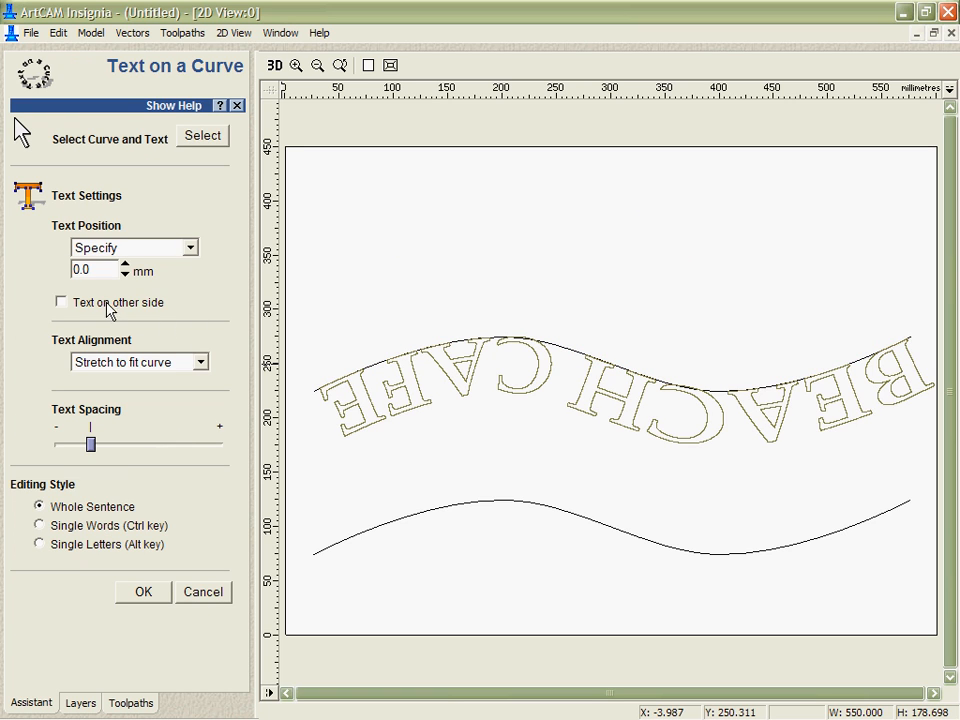
{"action": "left_click", "coordinate": [62, 302]}
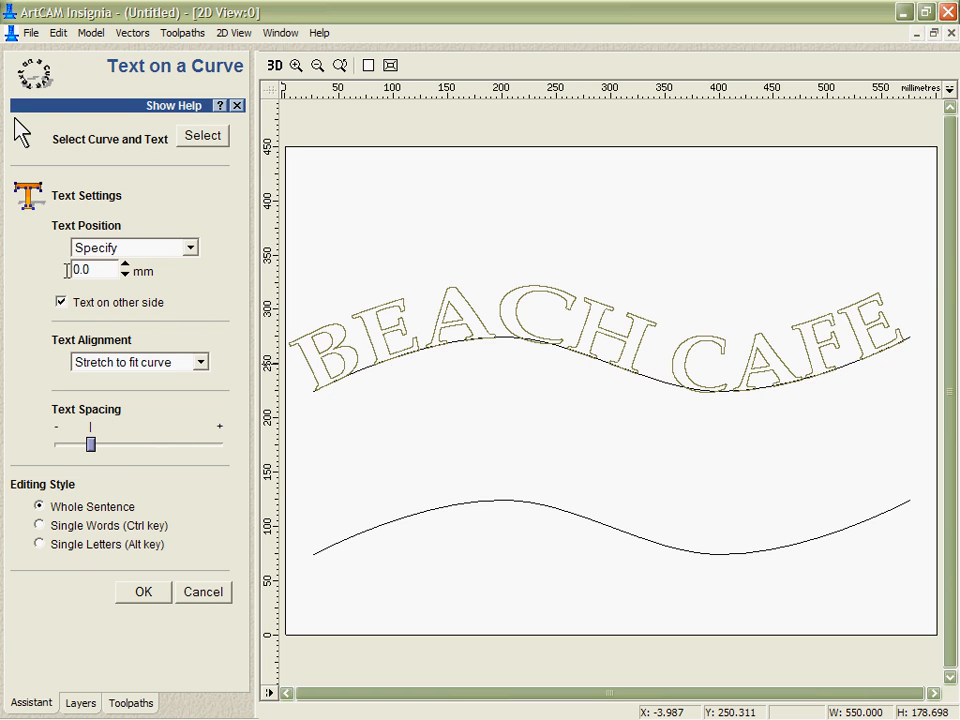
{"action": "double_click", "coordinate": [67, 270]}
{"action": "key", "text": "Return"}
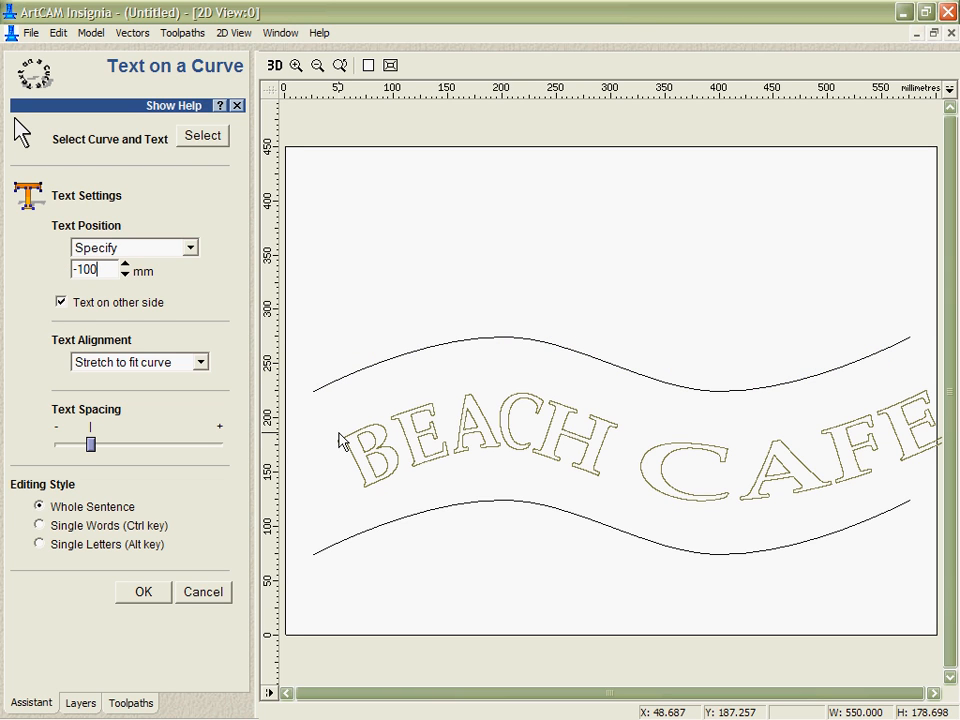
{"action": "left_click", "coordinate": [205, 592]}
{"action": "left_click", "coordinate": [414, 414]}
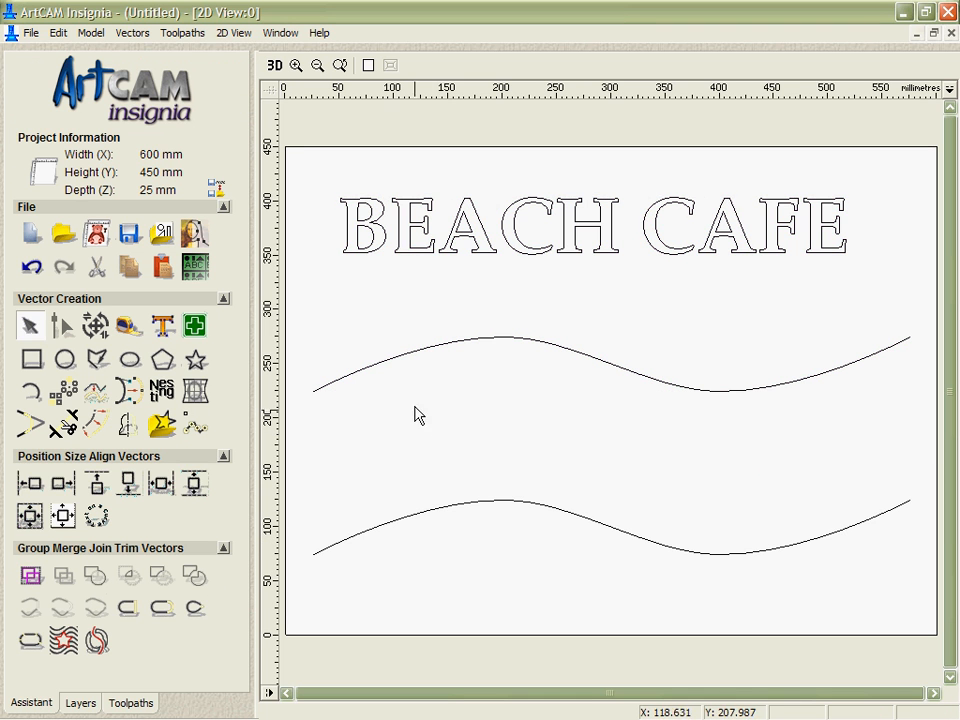
Step: Start an envelope distortion on the BEACH CAFE text and reshape the envelope freely by its lower corners and edge handles
{"action": "left_click", "coordinate": [397, 241]}
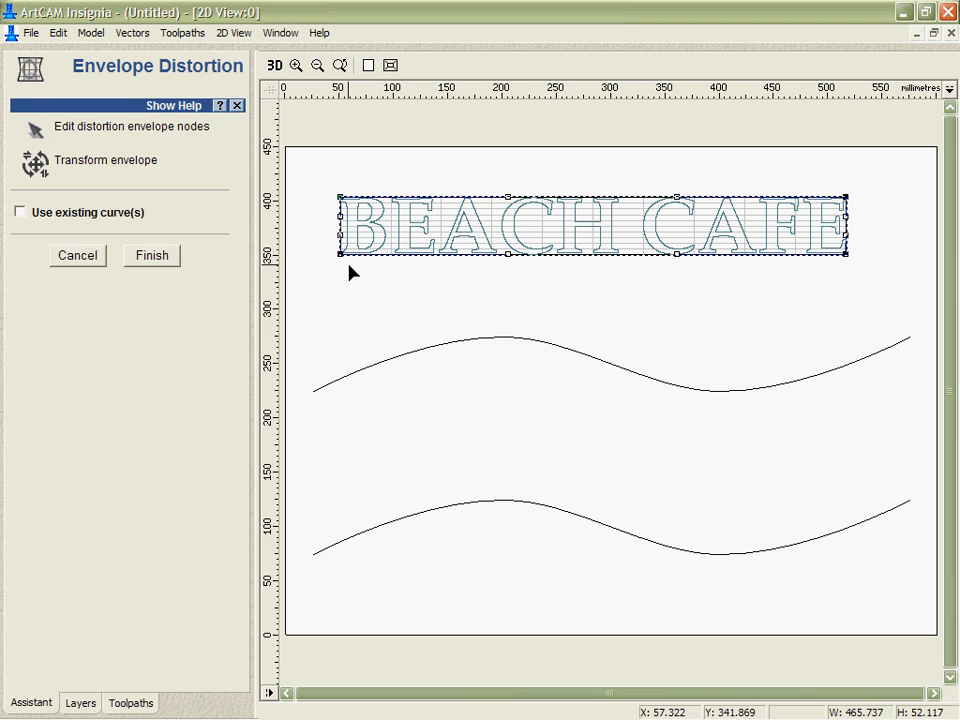
{"action": "left_click_drag", "start_coordinate": [341, 254], "coordinate": [330, 325]}
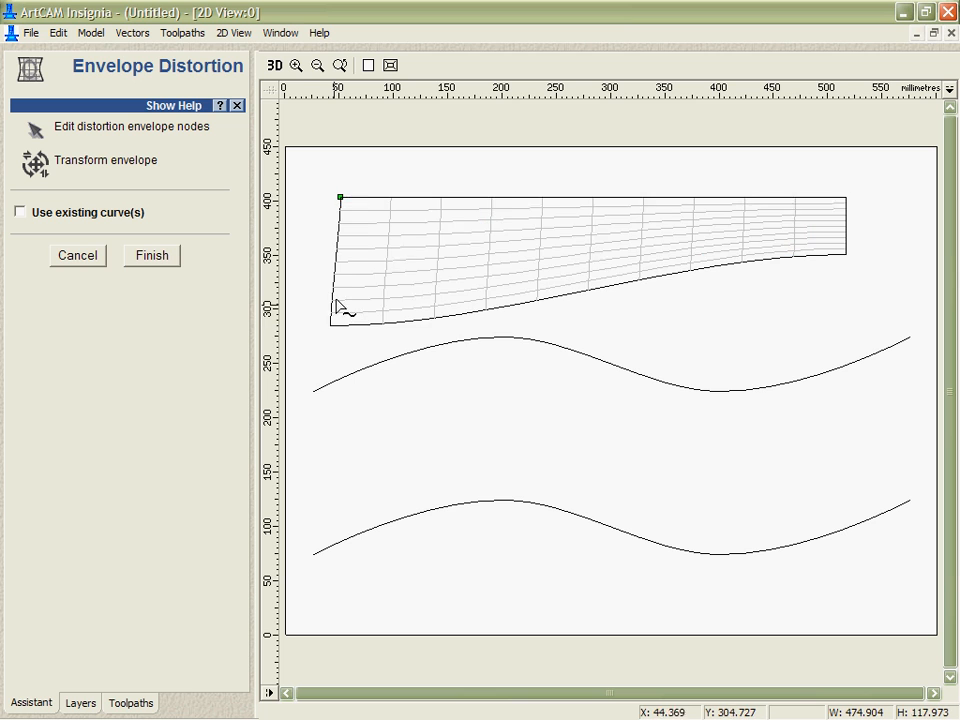
{"action": "left_click_drag", "start_coordinate": [499, 326], "coordinate": [489, 279]}
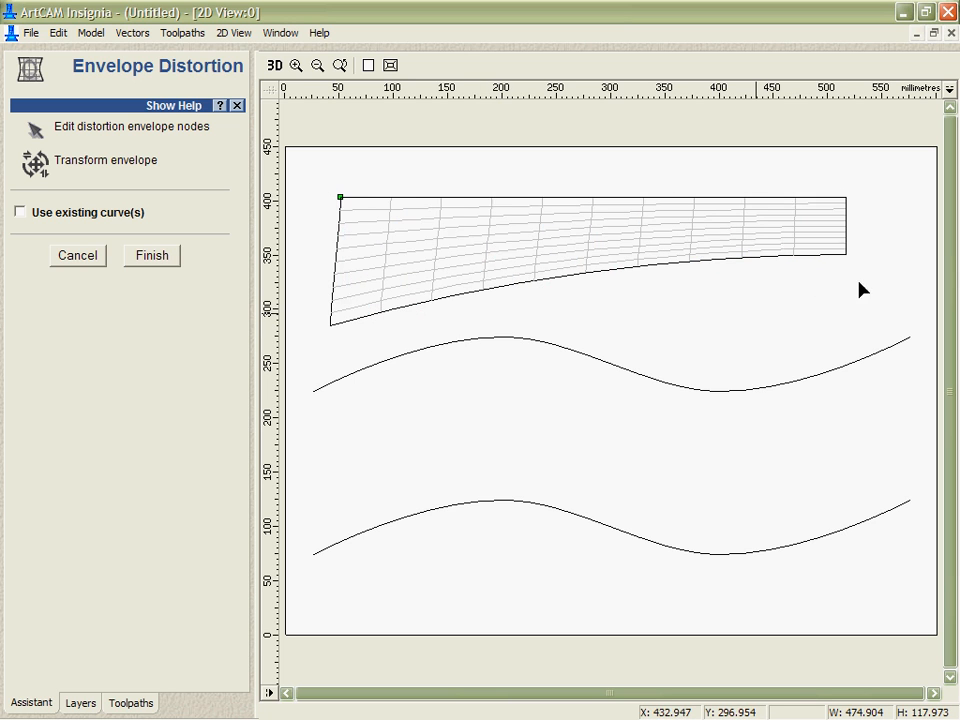
{"action": "left_click_drag", "start_coordinate": [845, 254], "coordinate": [844, 252]}
{"action": "left_click_drag", "start_coordinate": [851, 319], "coordinate": [671, 266]}
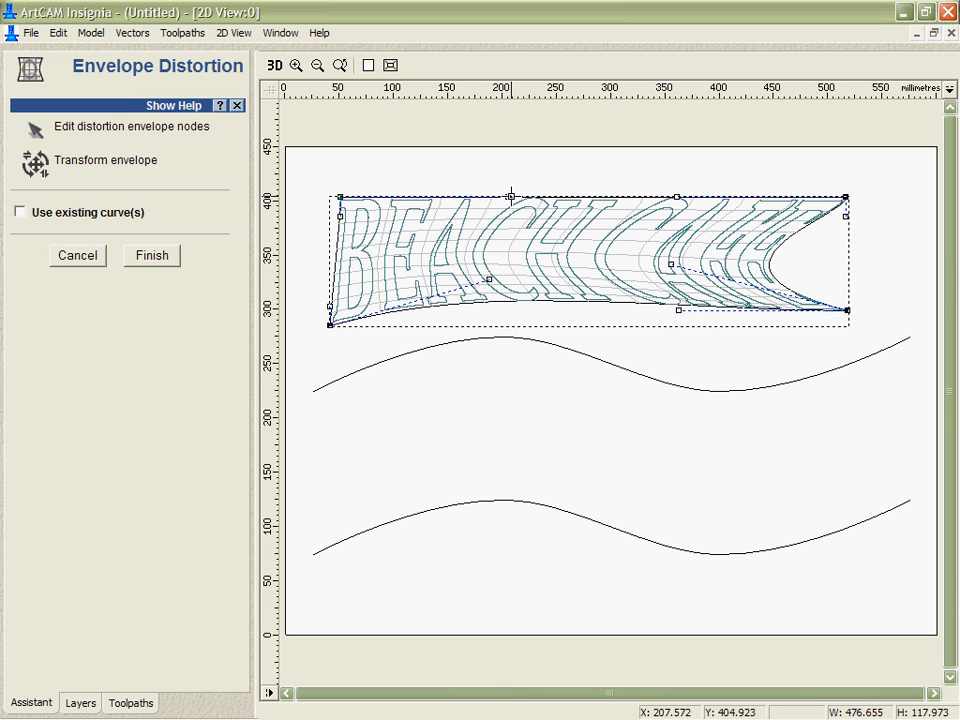
{"action": "left_click_drag", "start_coordinate": [511, 196], "coordinate": [528, 238]}
{"action": "left_click_drag", "start_coordinate": [677, 197], "coordinate": [649, 125]}
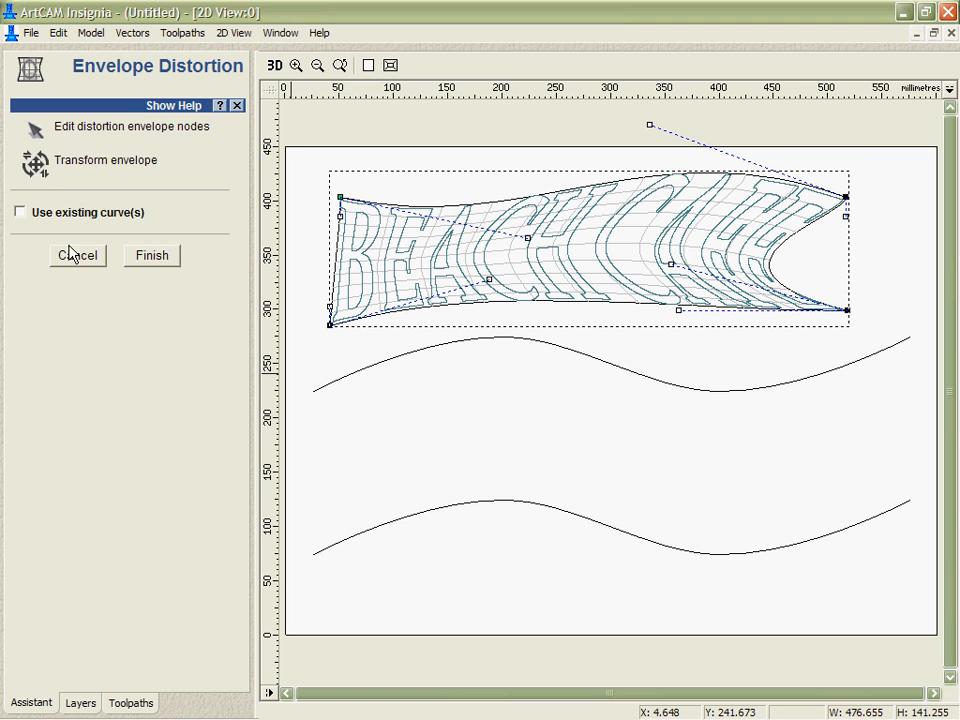
Step: Wrap the text between the upper wave as top curve and the lower wave as bottom curve, one copy stretched to fit
{"action": "left_click", "coordinate": [19, 212]}
{"action": "left_click", "coordinate": [33, 357]}
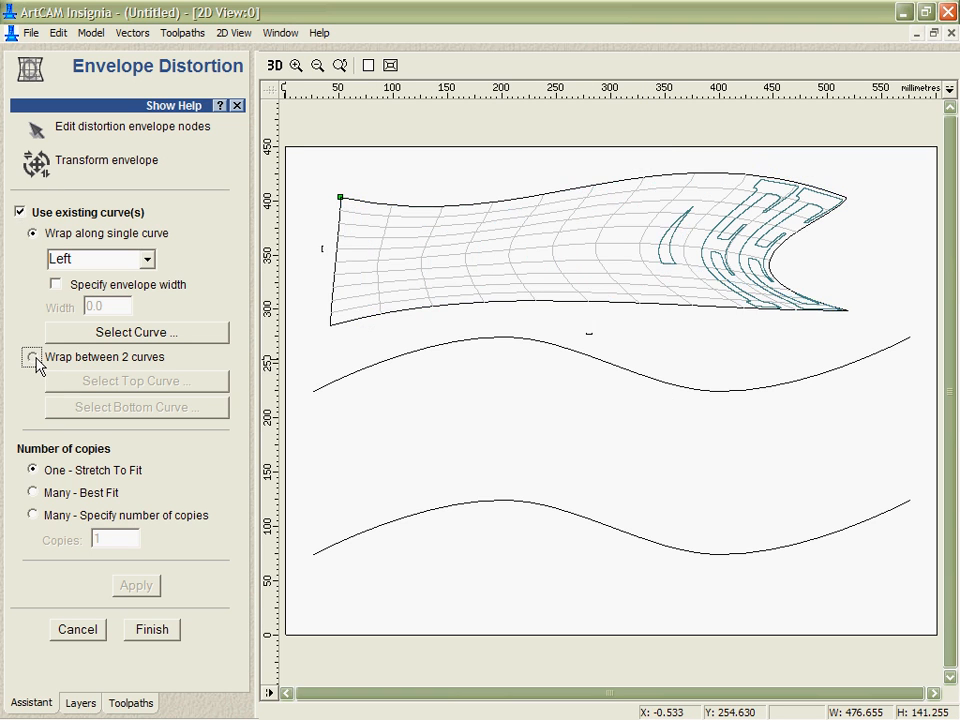
{"action": "left_click", "coordinate": [326, 387]}
{"action": "left_click", "coordinate": [205, 384]}
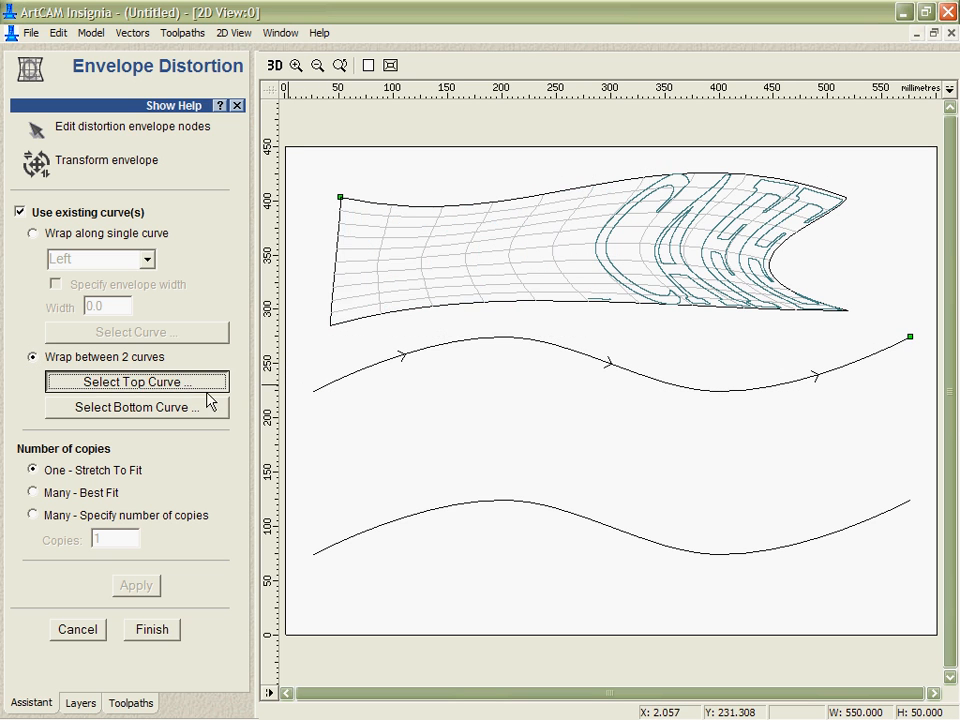
{"action": "left_click", "coordinate": [377, 533]}
{"action": "left_click", "coordinate": [160, 407]}
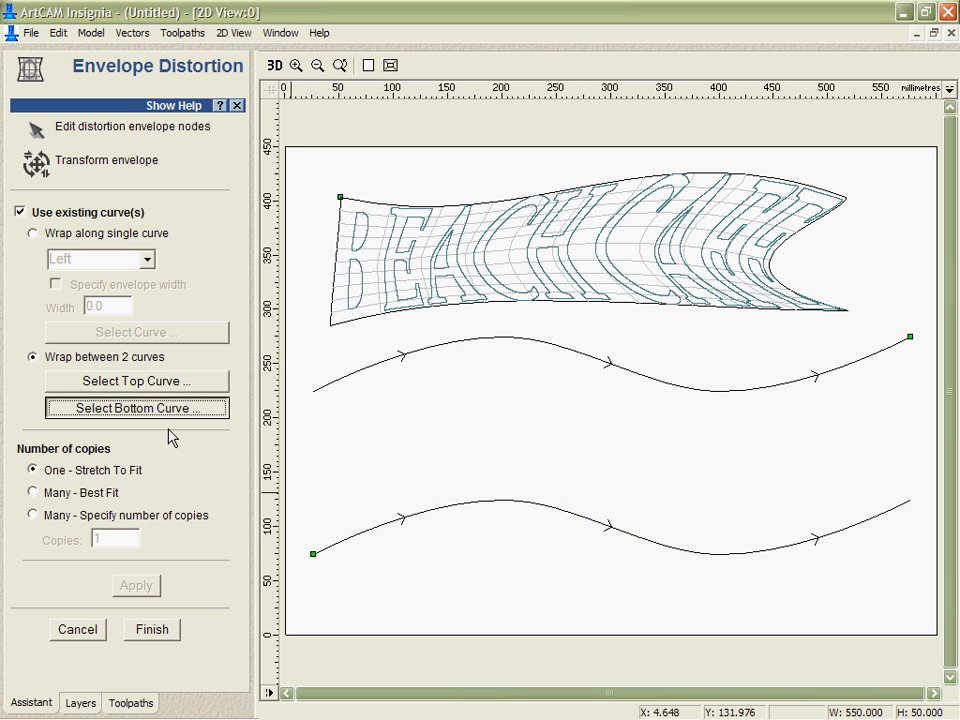
{"action": "left_click", "coordinate": [125, 587]}
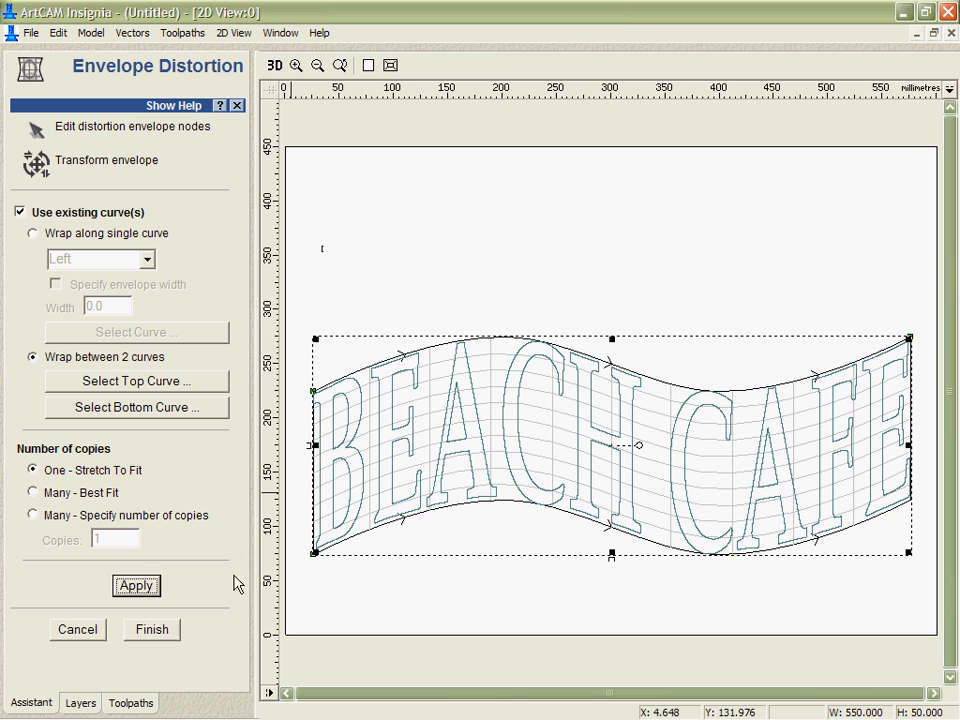
Step: Finish the envelope distortion and delete the lower wave curve beneath the lettering
{"action": "left_click", "coordinate": [150, 630]}
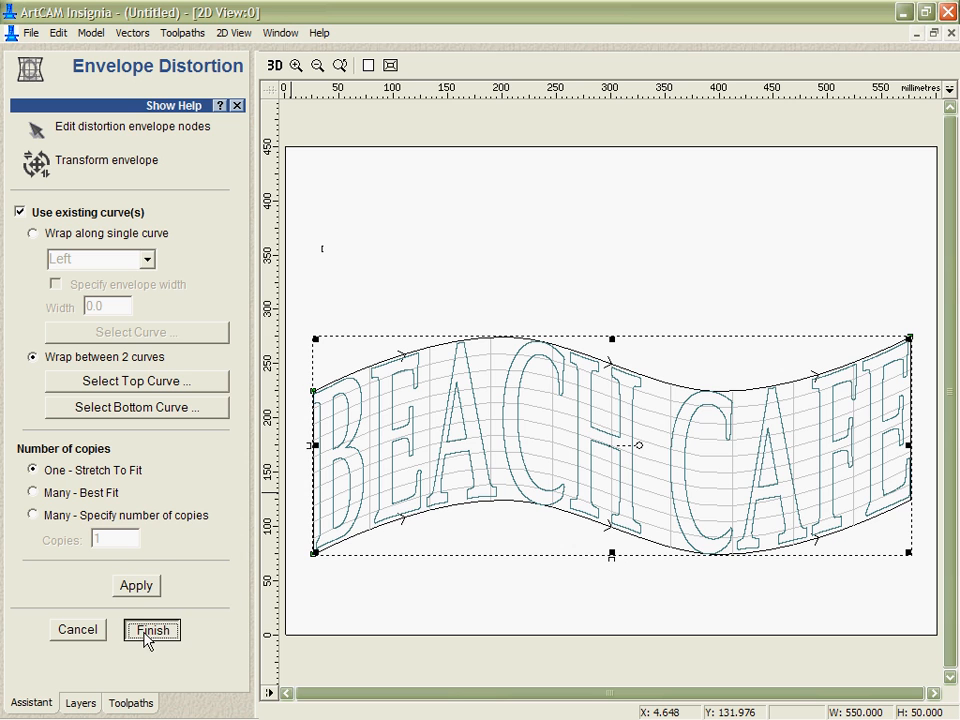
{"action": "left_click", "coordinate": [425, 263]}
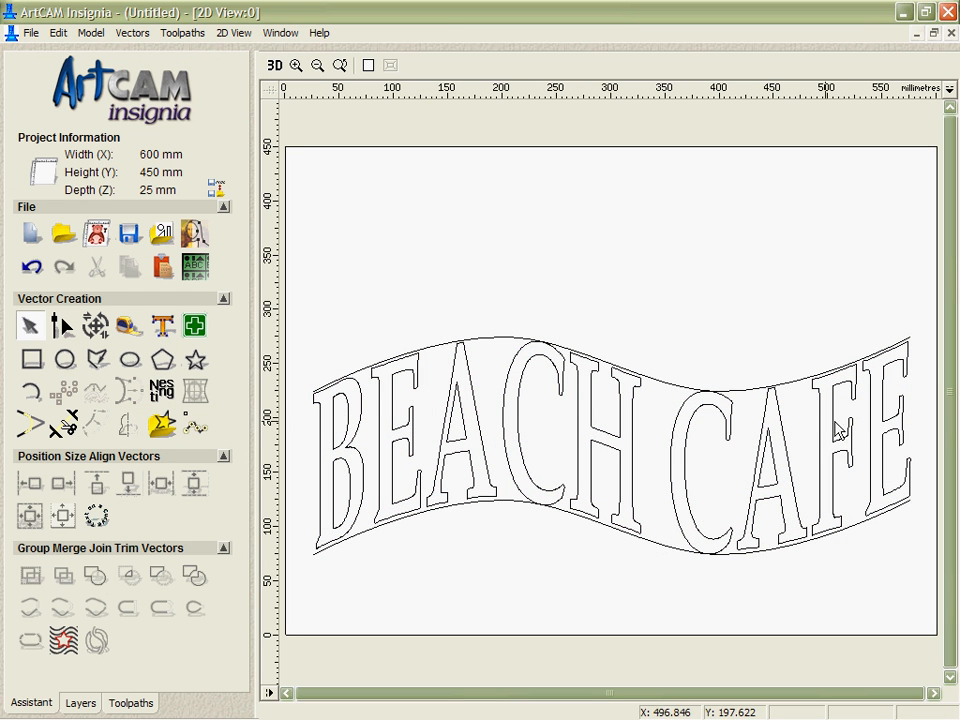
{"action": "left_click", "coordinate": [505, 500]}
{"action": "key", "text": "Delete"}
Step: Move the distorted BEACH CAFE text to the Letters layer
{"action": "right_click", "coordinate": [512, 468]}
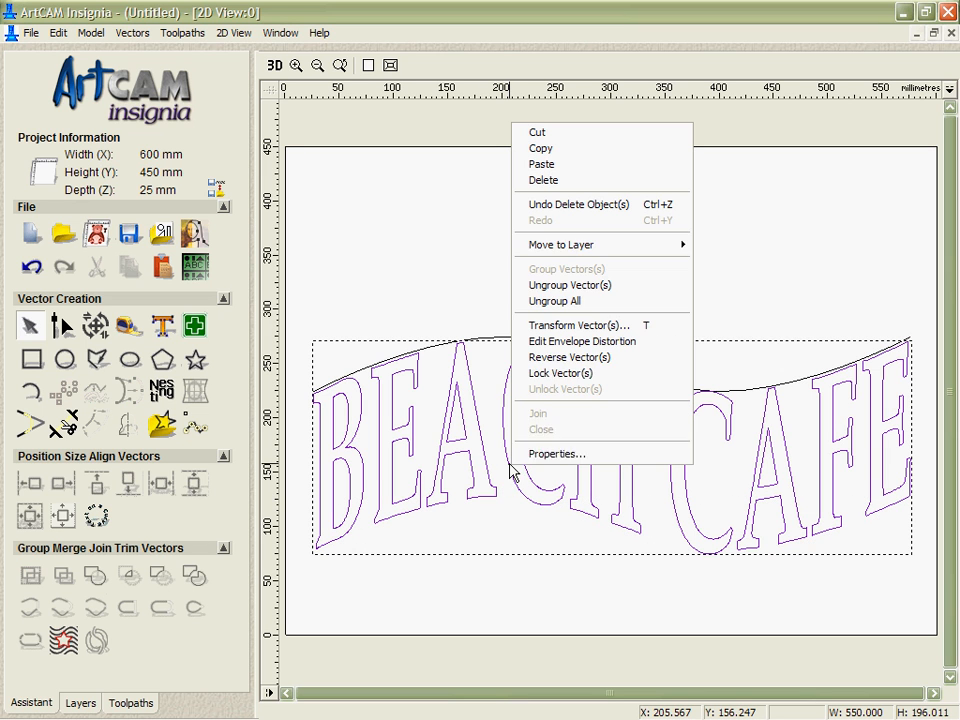
{"action": "mouse_move", "coordinate": [599, 245]}
{"action": "left_click", "coordinate": [733, 292]}
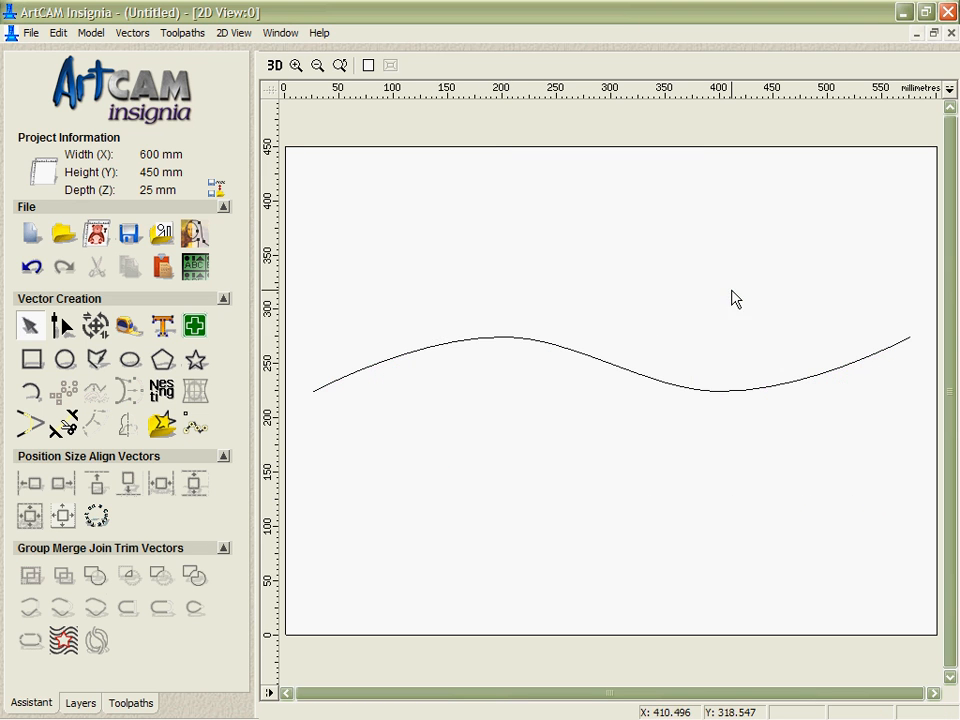
Step: Hide the Construction layer and show the Sun layer
{"action": "left_click", "coordinate": [80, 703]}
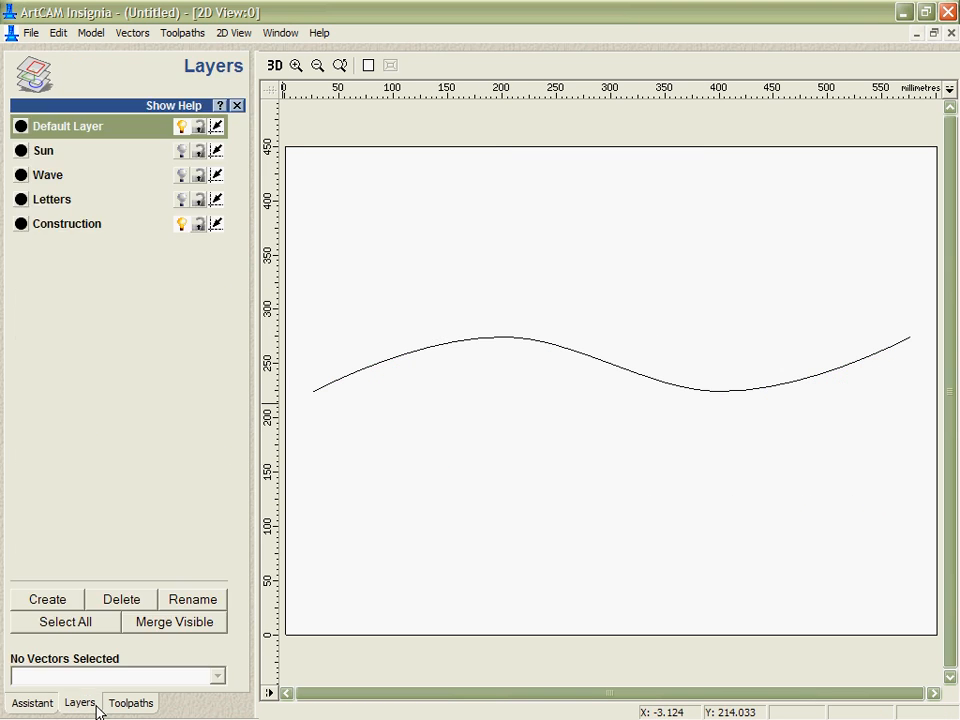
{"action": "left_click", "coordinate": [182, 225]}
{"action": "left_click", "coordinate": [182, 151]}
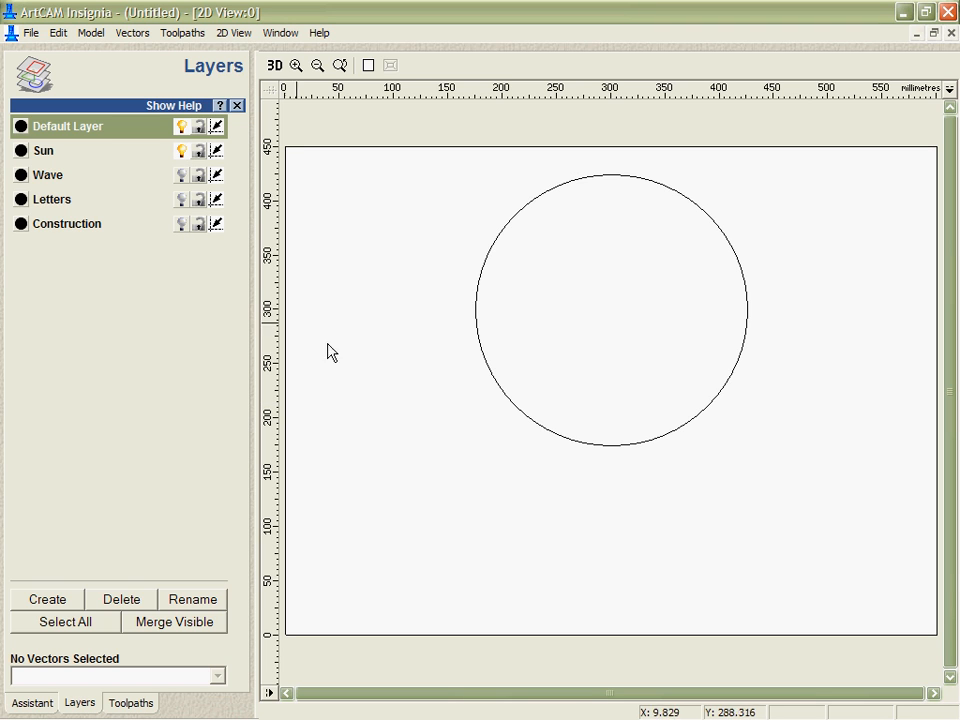
{"action": "left_click", "coordinate": [38, 705]}
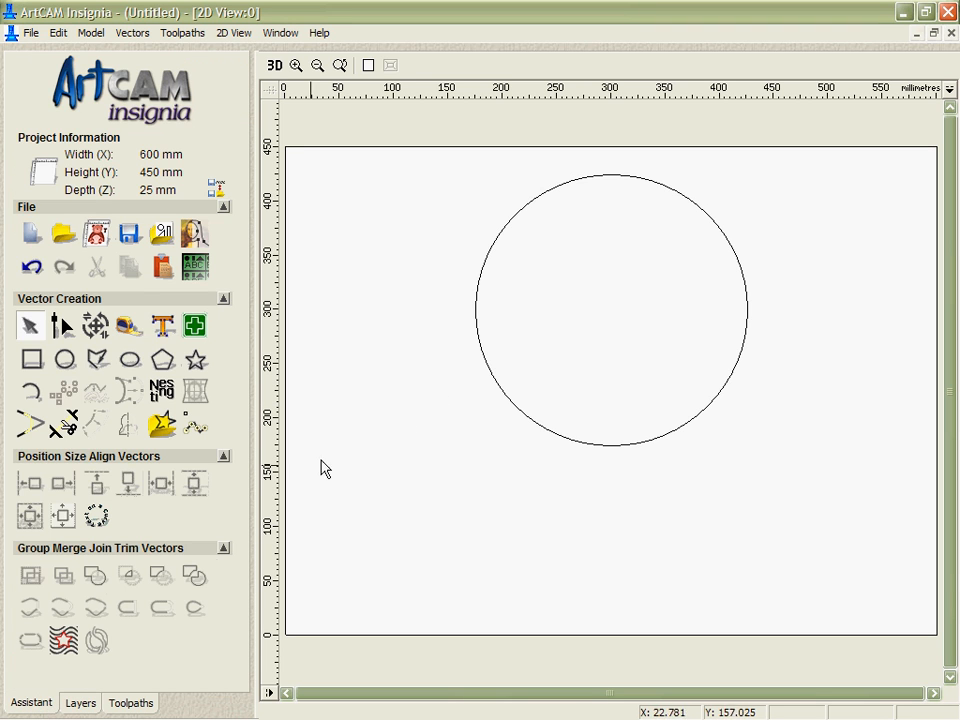
Step: Offset the sun circle outwards by 10 mm with radiused corners, keeping the original
{"action": "left_click", "coordinate": [507, 388]}
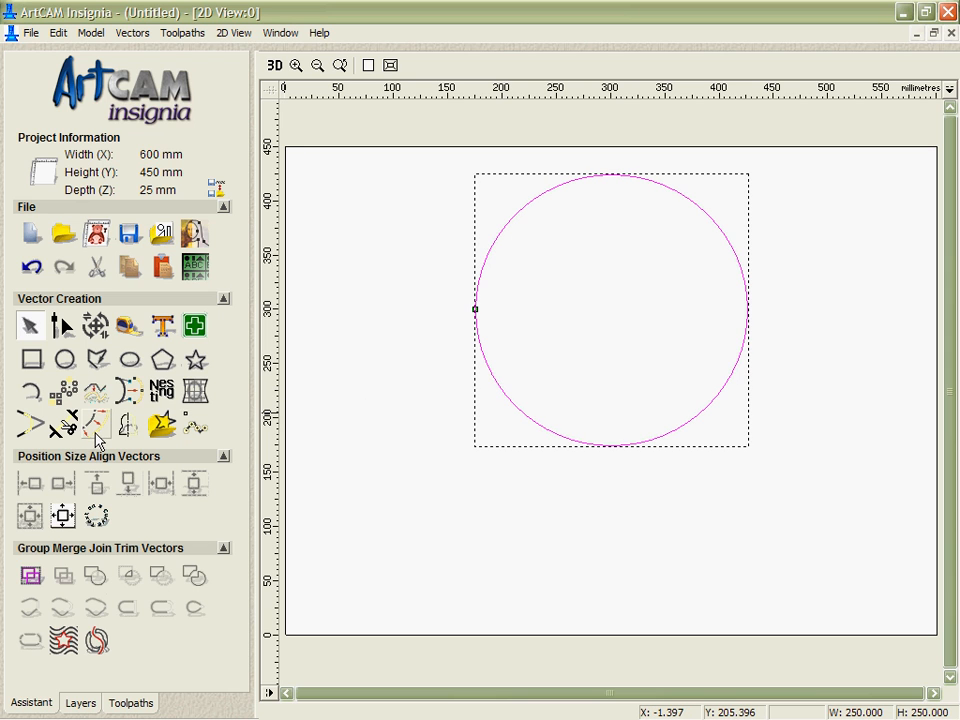
{"action": "left_click", "coordinate": [96, 431]}
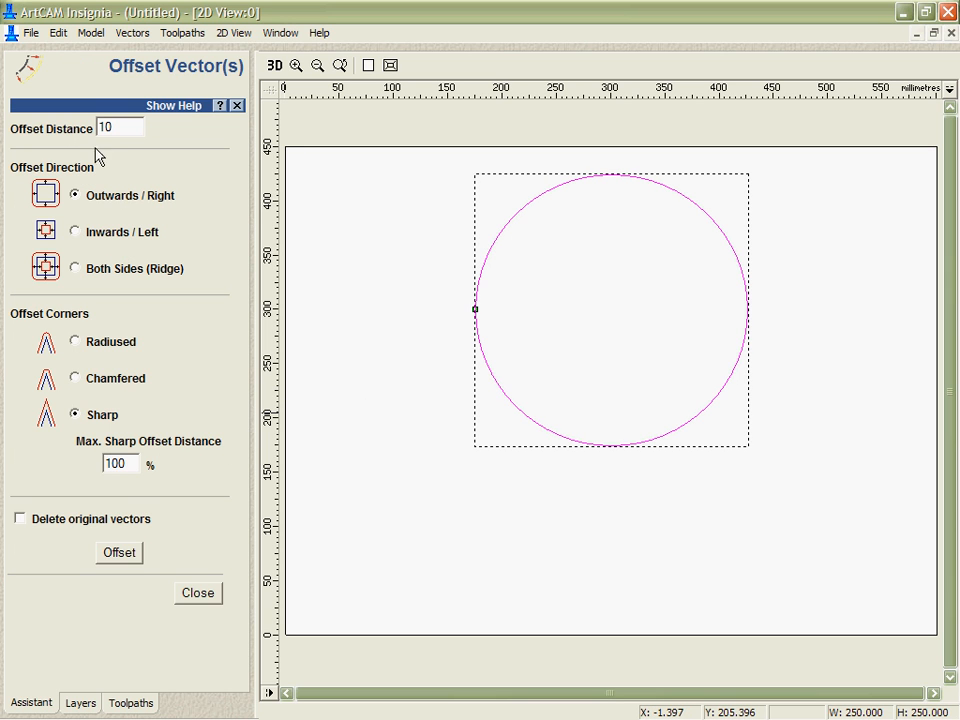
{"action": "left_click", "coordinate": [75, 342]}
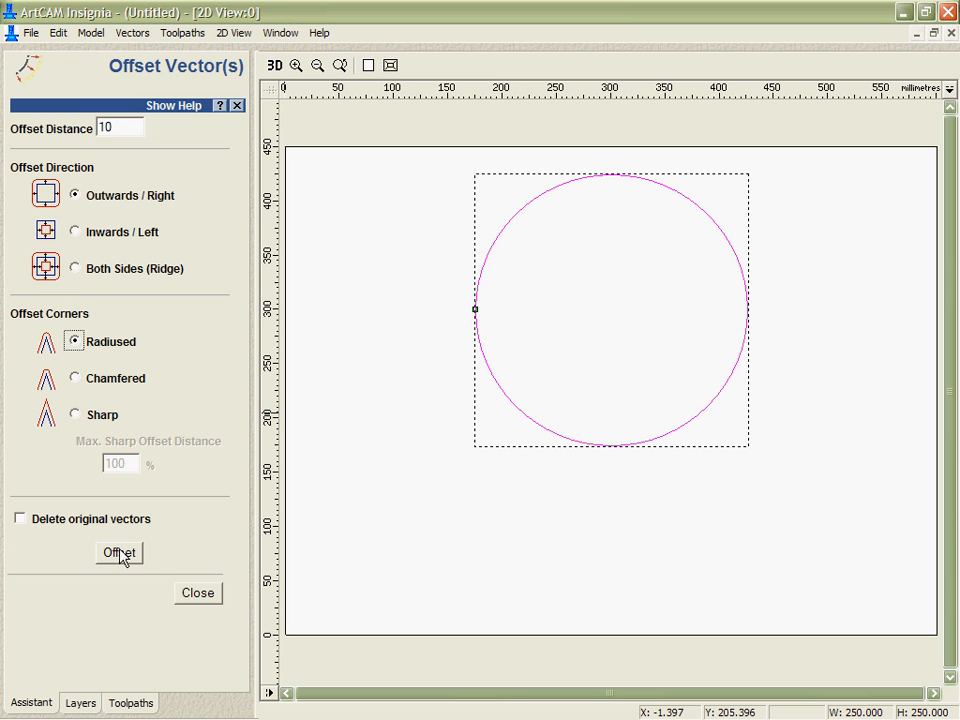
{"action": "left_click", "coordinate": [118, 555]}
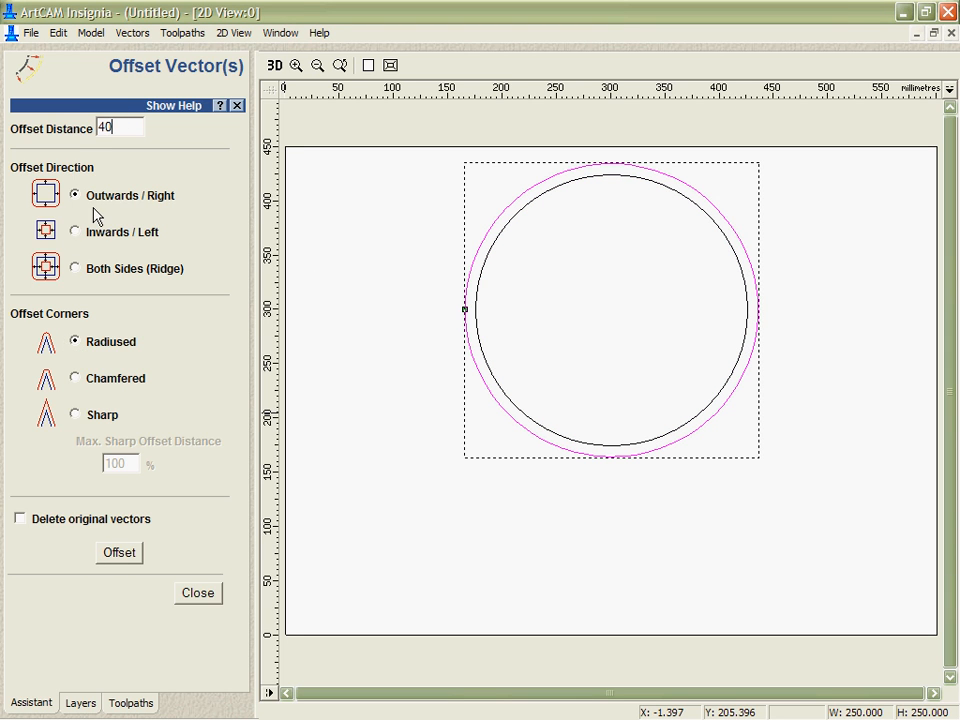
Step: Offset the new outer circle inwards by 40 mm to create a smaller inner circle
{"action": "left_click", "coordinate": [75, 232]}
{"action": "left_click", "coordinate": [119, 552]}
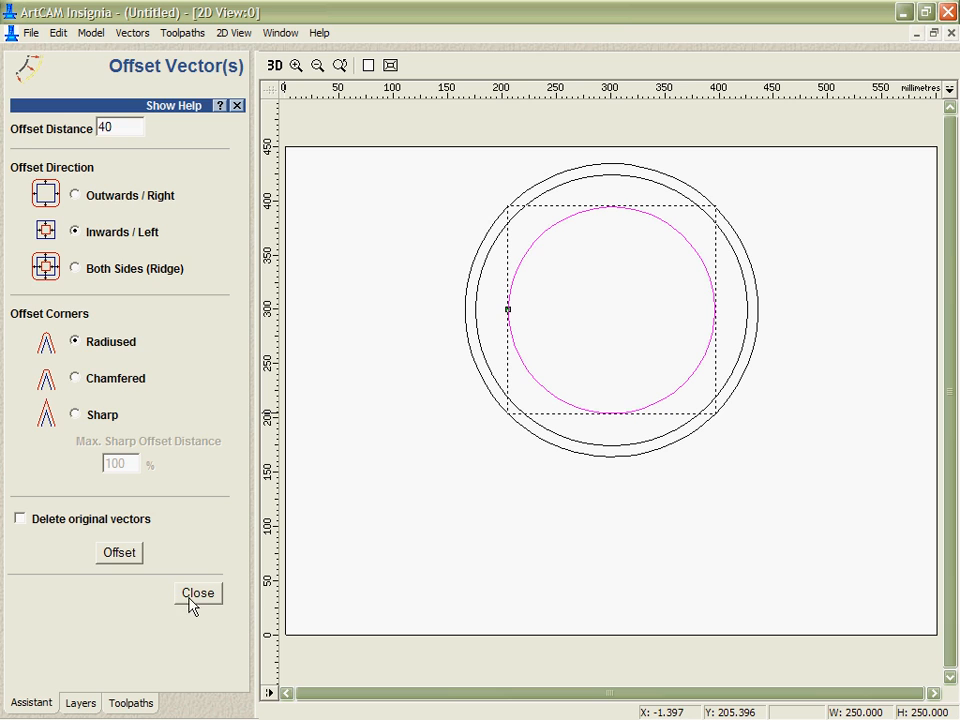
{"action": "left_click", "coordinate": [199, 594]}
{"action": "left_click", "coordinate": [499, 474]}
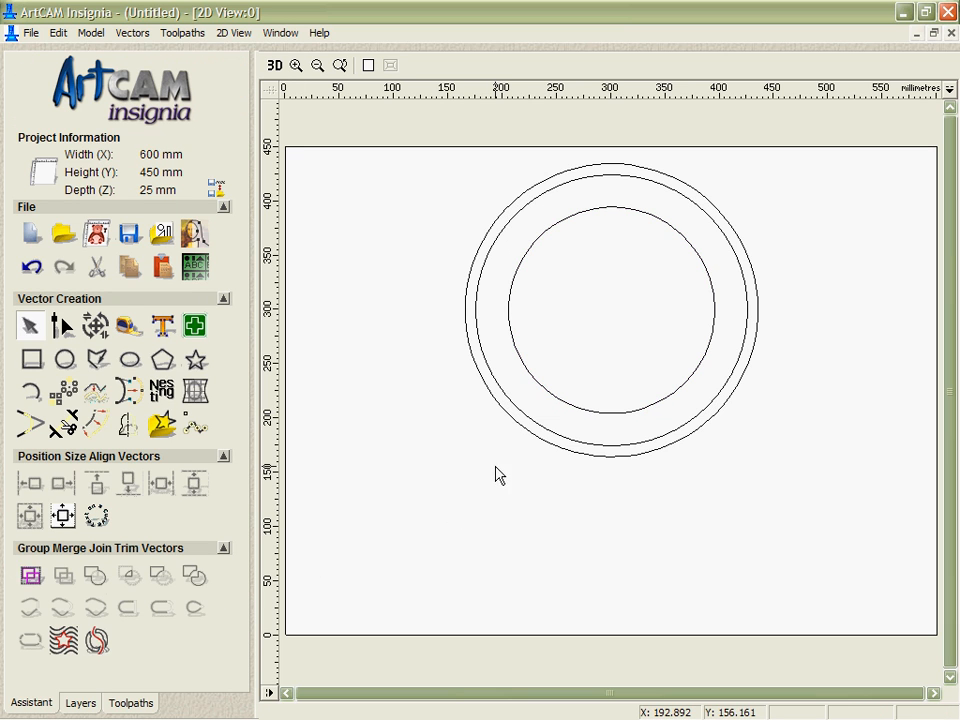
Step: Reverse the inner circle's direction and open the Objects vector library
{"action": "left_click", "coordinate": [531, 376]}
{"action": "right_click", "coordinate": [531, 376]}
{"action": "left_click", "coordinate": [568, 270]}
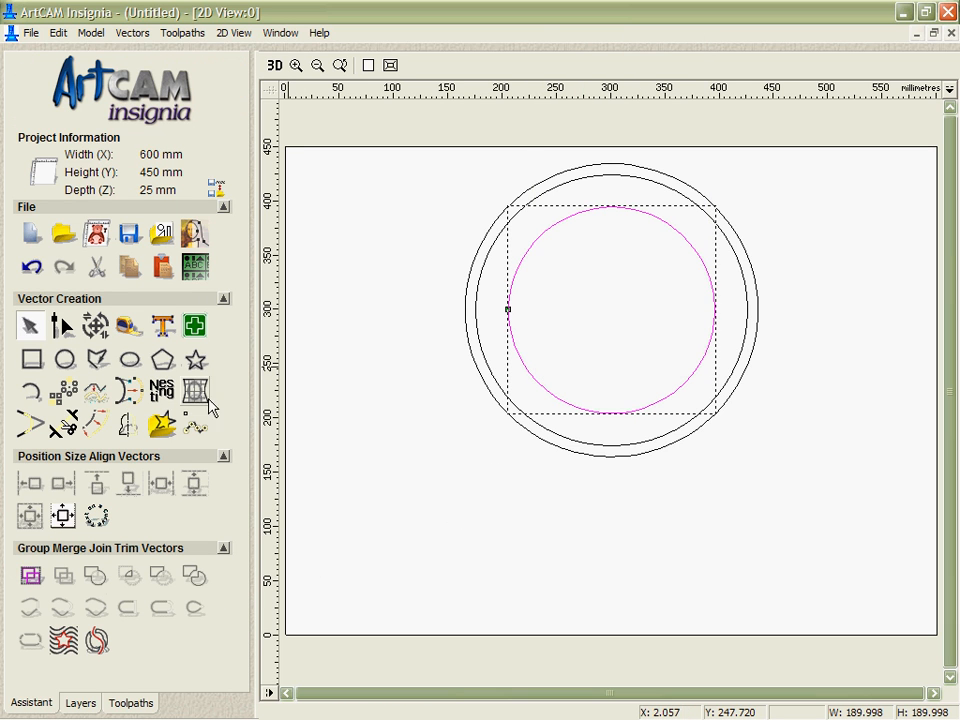
{"action": "left_click", "coordinate": [163, 426]}
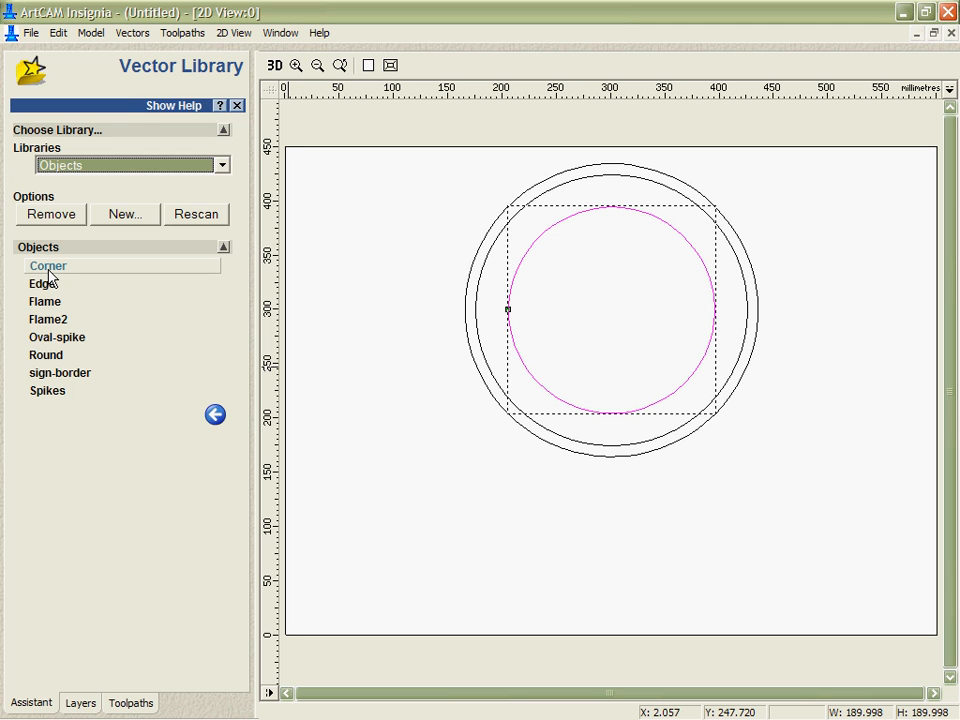
Step: Try out the Corner object from the library in the lower-left area of the page and delete it
{"action": "left_click_drag", "start_coordinate": [48, 268], "coordinate": [390, 482]}
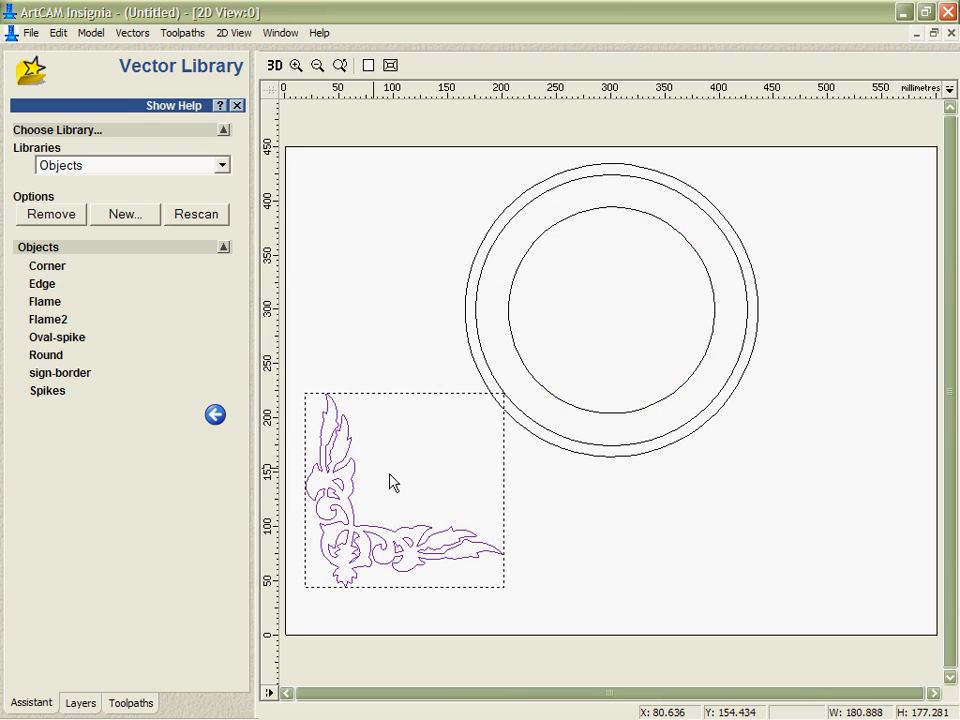
{"action": "left_click", "coordinate": [611, 568]}
{"action": "left_click", "coordinate": [455, 553]}
{"action": "key", "text": "Delete"}
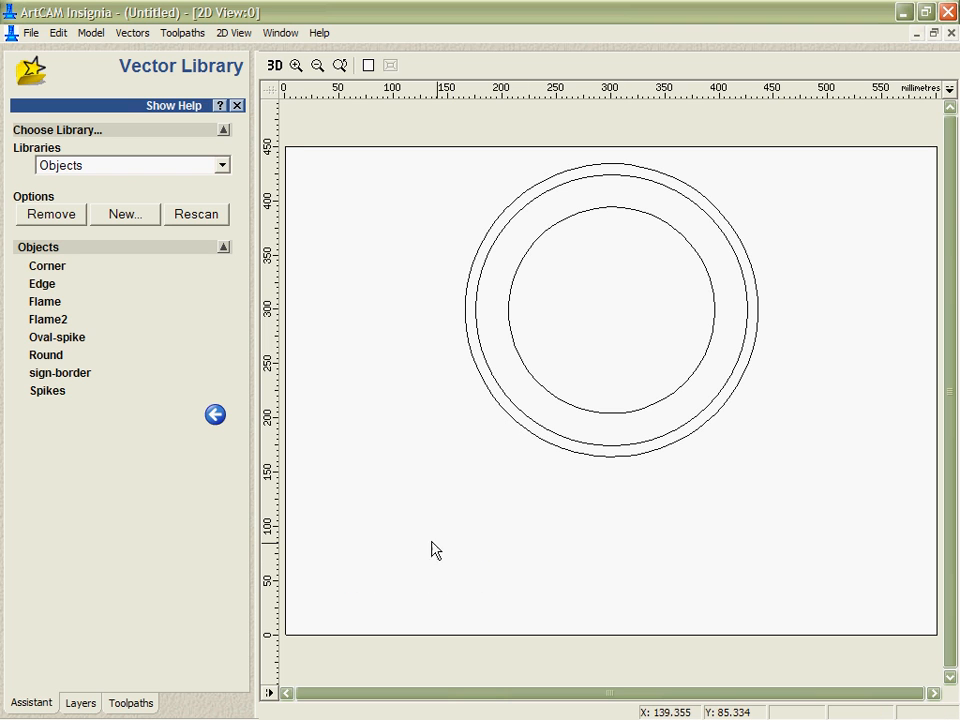
Step: Place the Flame2 library object to the left of the circles and leave the library
{"action": "left_click_drag", "start_coordinate": [55, 320], "coordinate": [384, 477]}
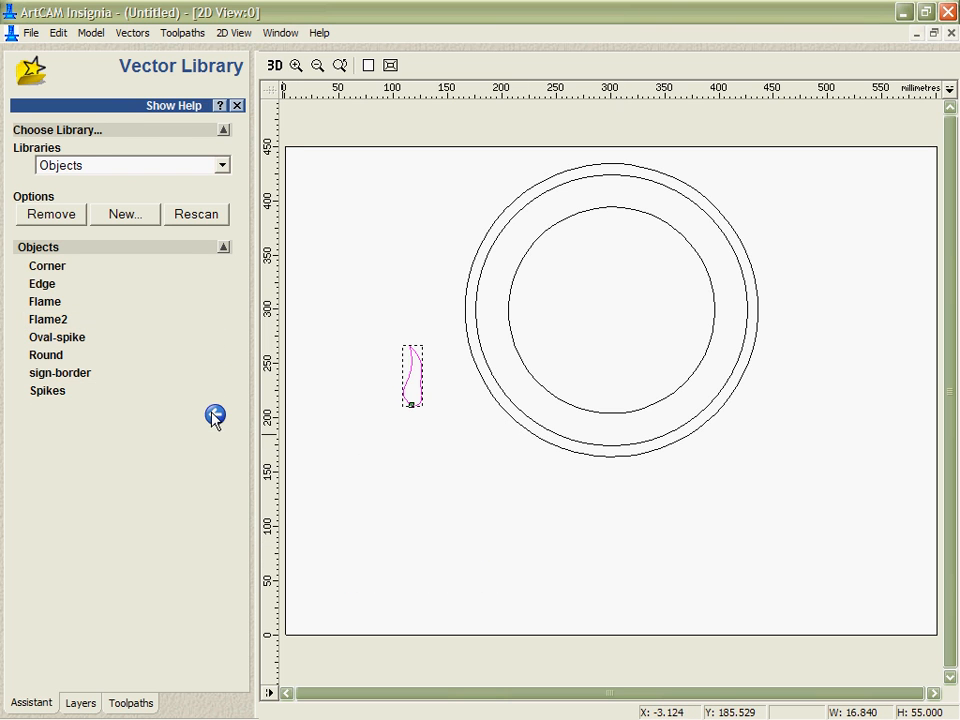
{"action": "left_click", "coordinate": [215, 414]}
{"action": "left_click", "coordinate": [426, 468]}
Step: Paste 24 copies of the flame along the inner circle
{"action": "left_click", "coordinate": [420, 385]}
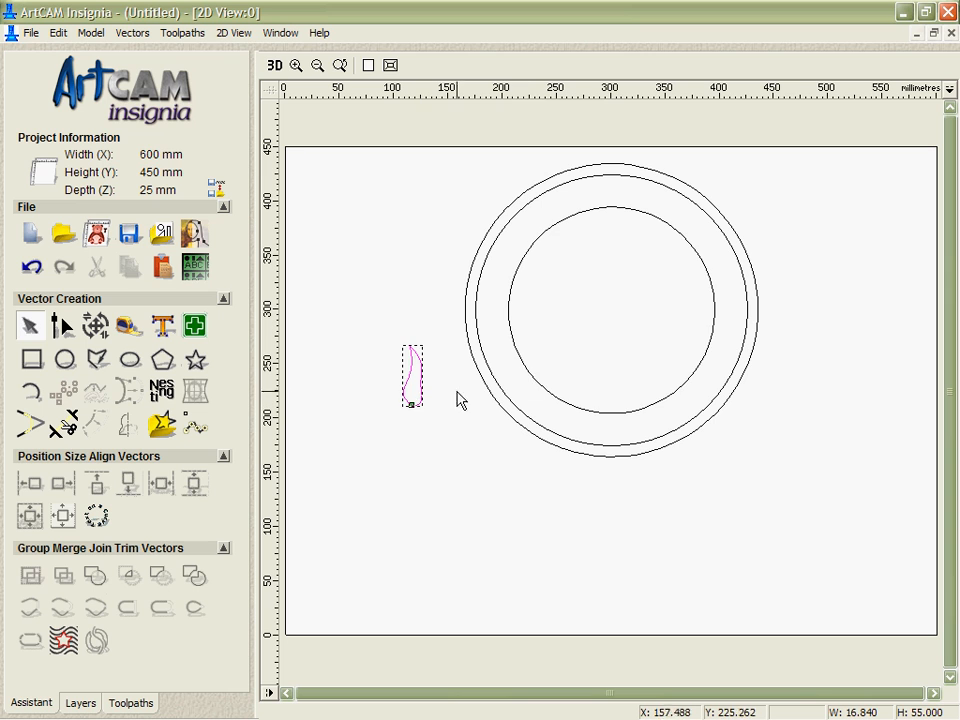
{"action": "left_click", "coordinate": [527, 371], "text": "shift"}
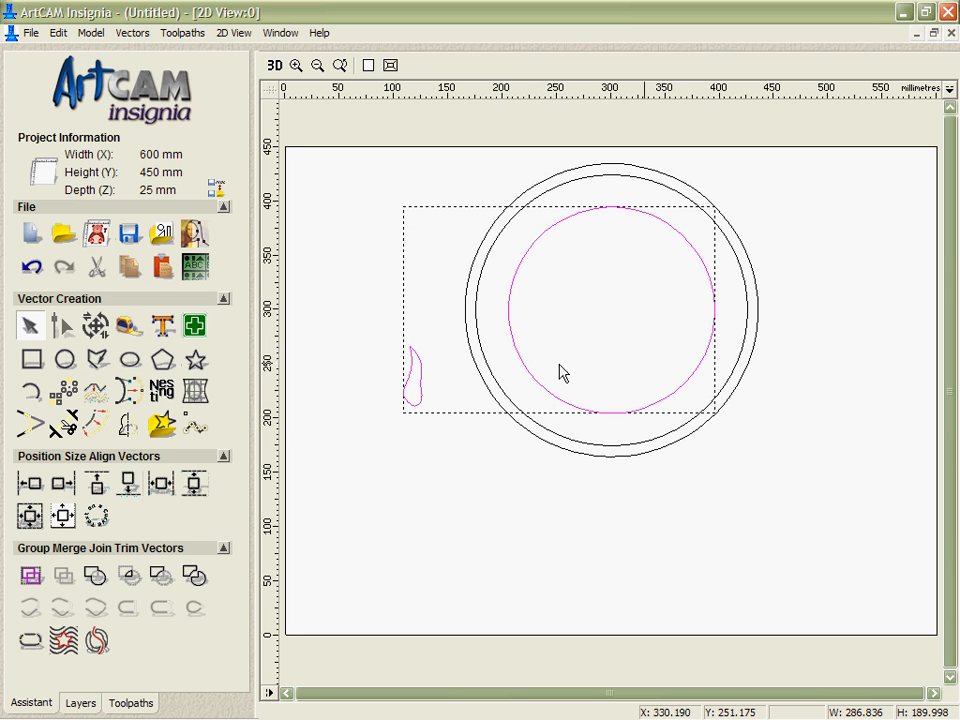
{"action": "left_click", "coordinate": [195, 424]}
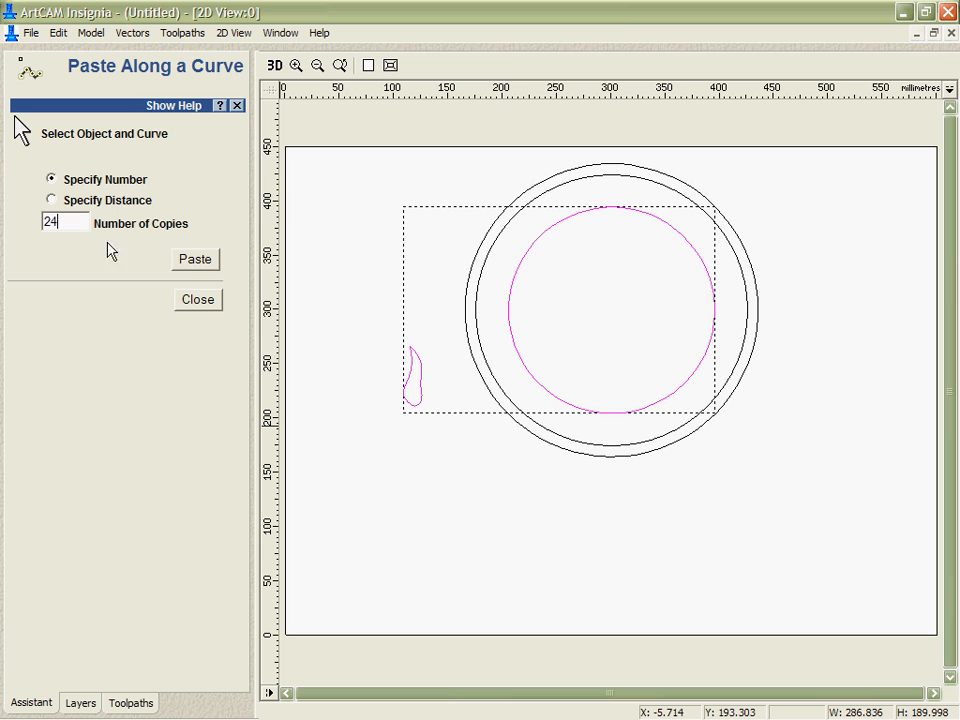
{"action": "left_click", "coordinate": [198, 262]}
{"action": "left_click", "coordinate": [190, 299]}
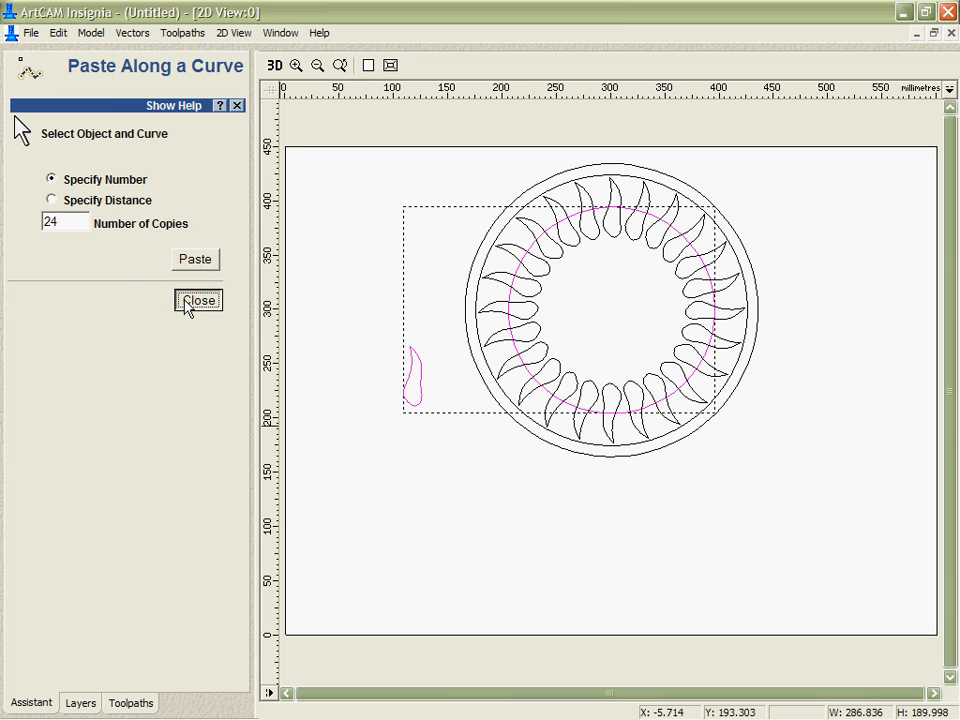
Step: Delete the original flame object beside the circles
{"action": "left_click", "coordinate": [422, 407]}
{"action": "left_click", "coordinate": [416, 396]}
{"action": "key", "text": "Delete"}
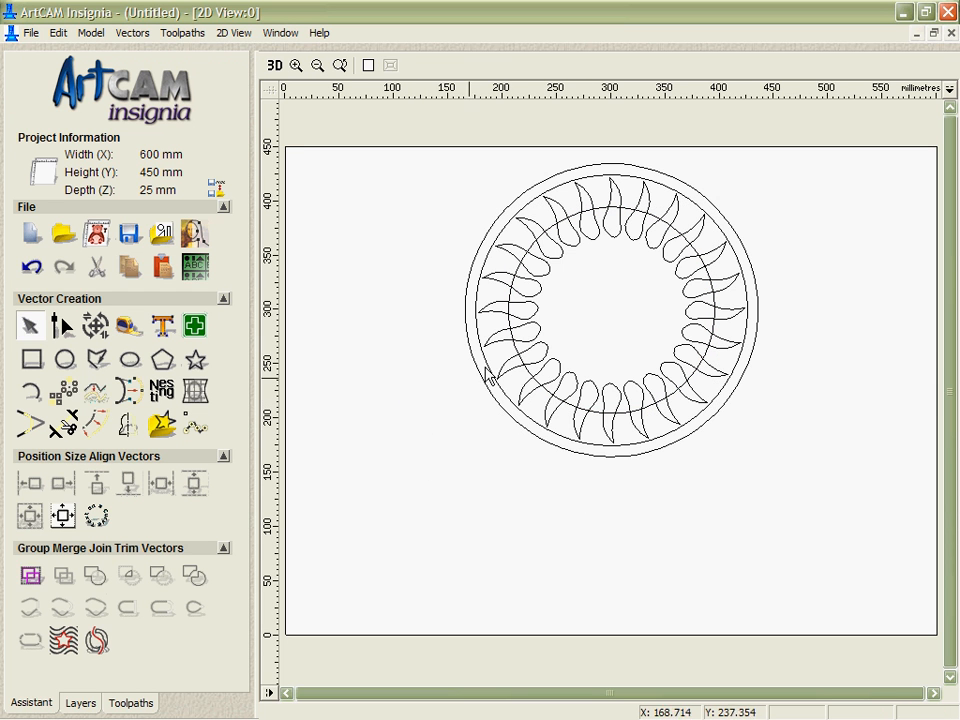
Step: Offset the inner circle inwards by 10 mm with radiused corners, deleting the original vector
{"action": "left_click", "coordinate": [510, 323]}
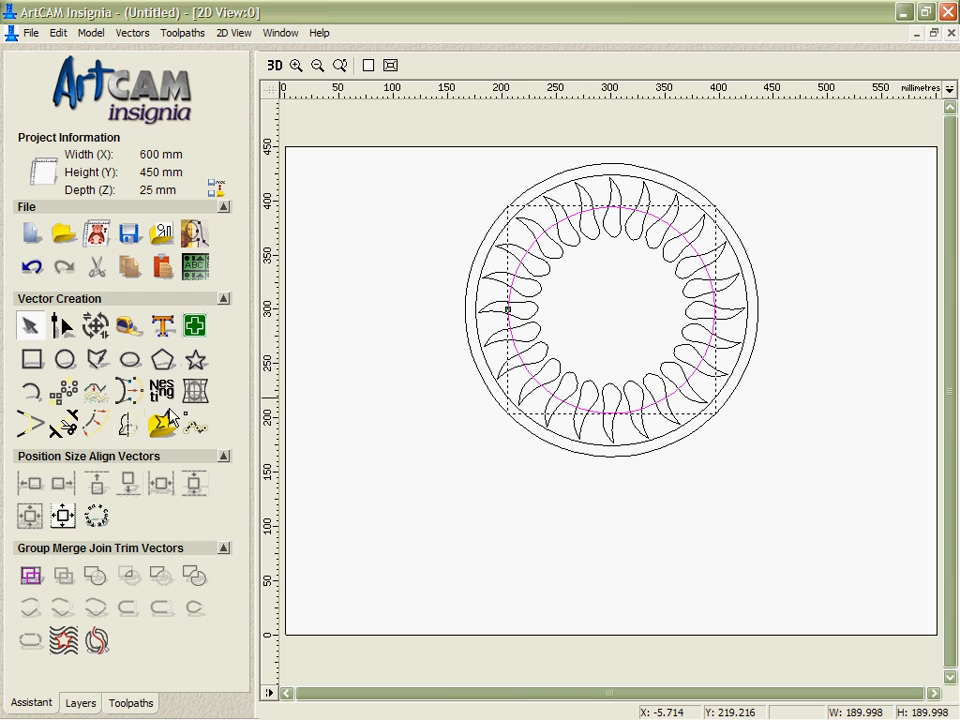
{"action": "left_click", "coordinate": [100, 413]}
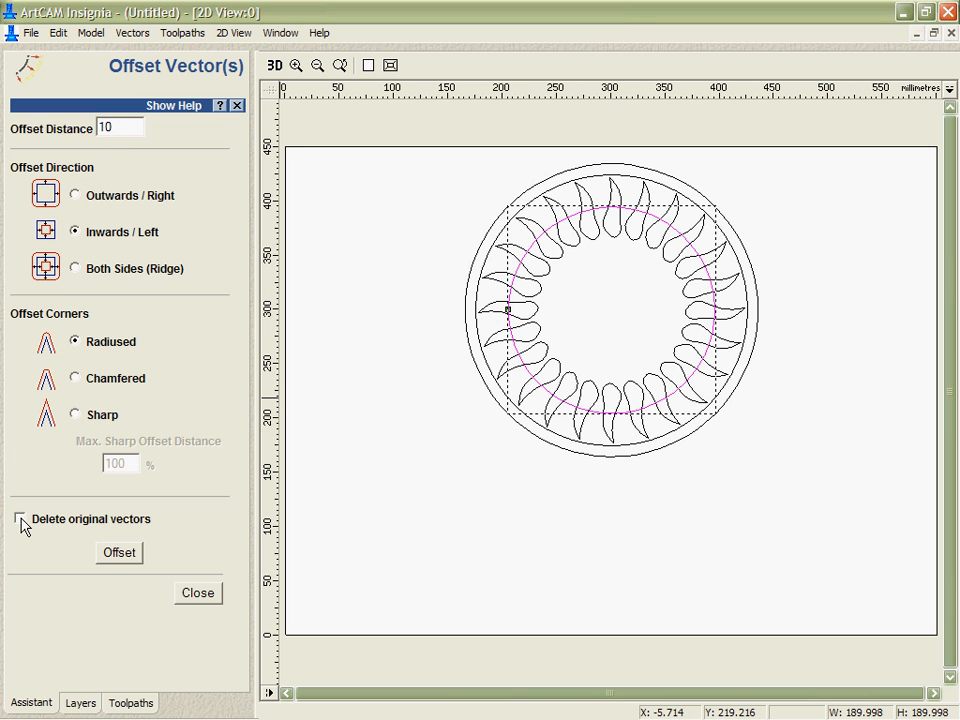
{"action": "left_click", "coordinate": [120, 553]}
{"action": "left_click", "coordinate": [190, 594]}
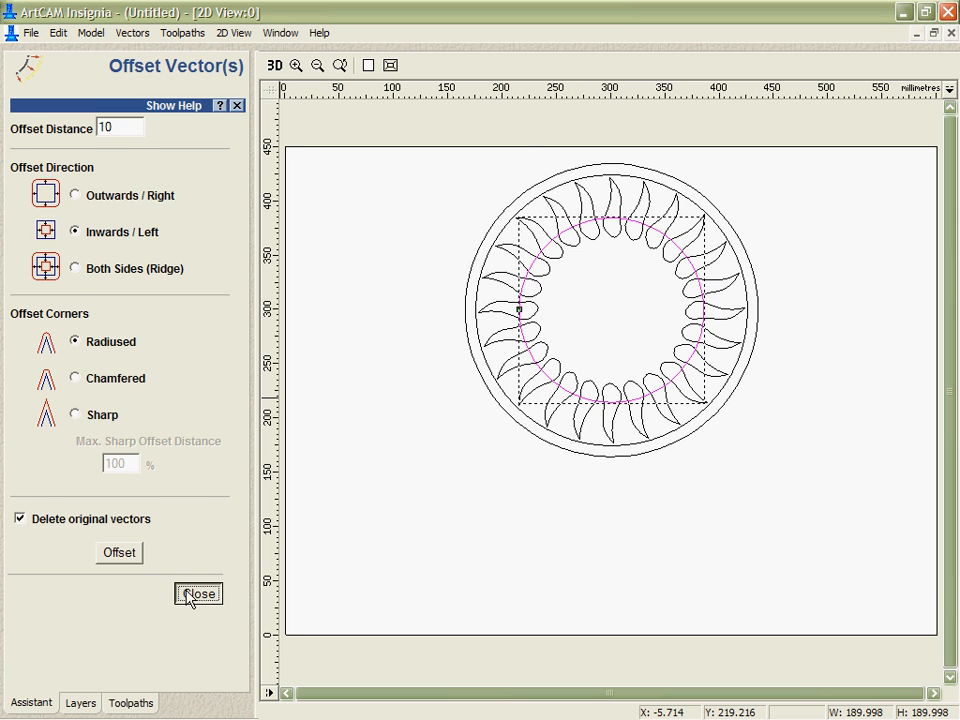
Step: Weld the flames and the inner circle into one sun outline, leaving both outer circles out
{"action": "left_click_drag", "start_coordinate": [472, 157], "coordinate": [747, 467]}
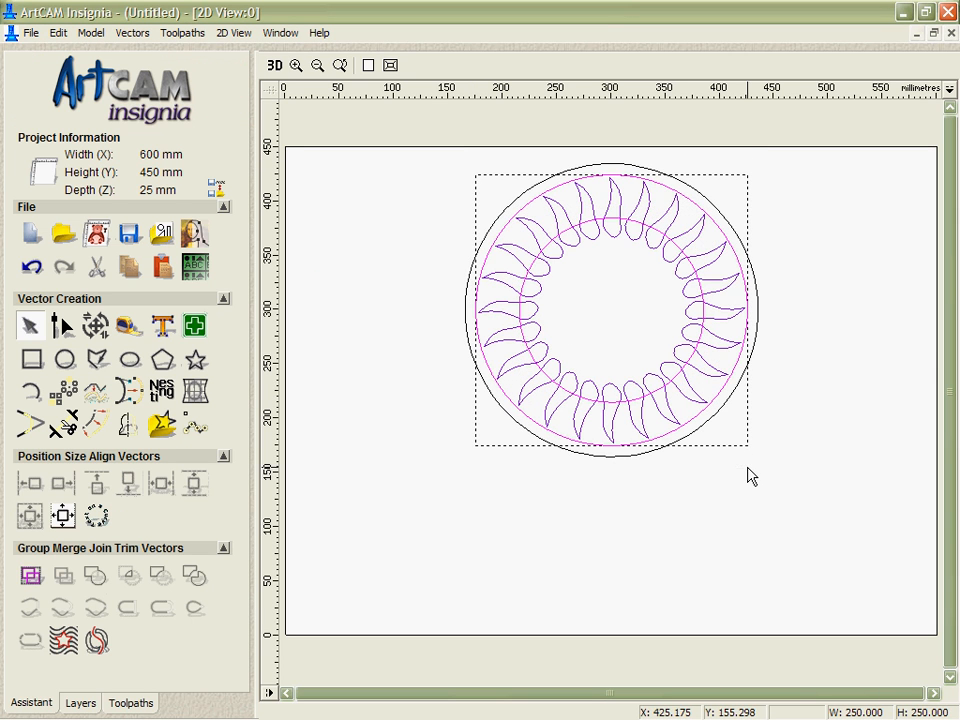
{"action": "left_click", "coordinate": [733, 366], "text": "shift"}
{"action": "left_click", "coordinate": [94, 577]}
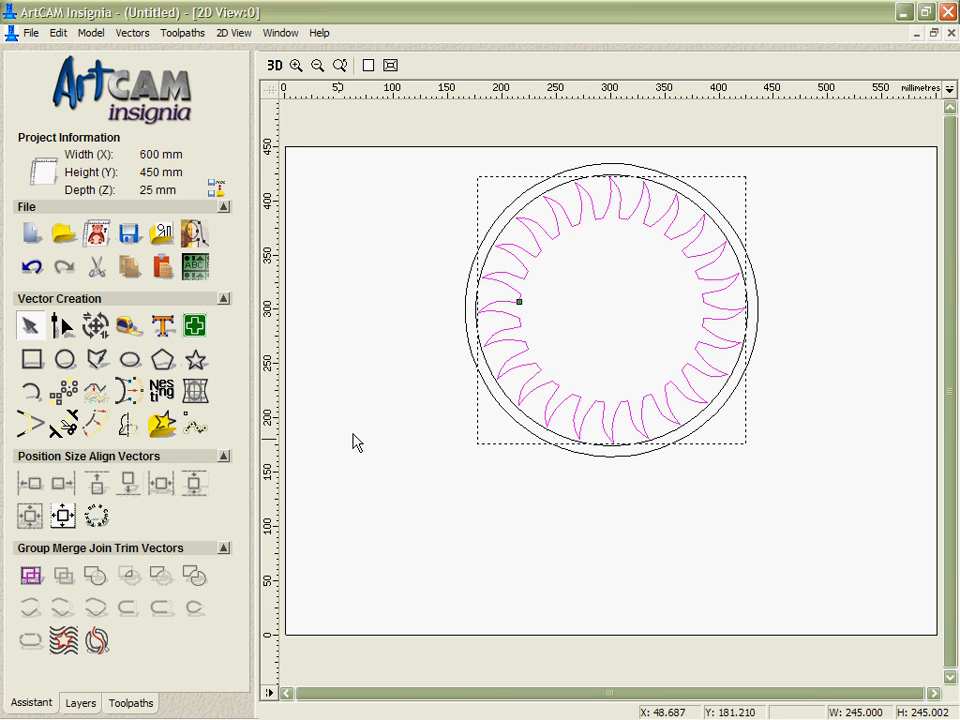
{"action": "left_click", "coordinate": [385, 422]}
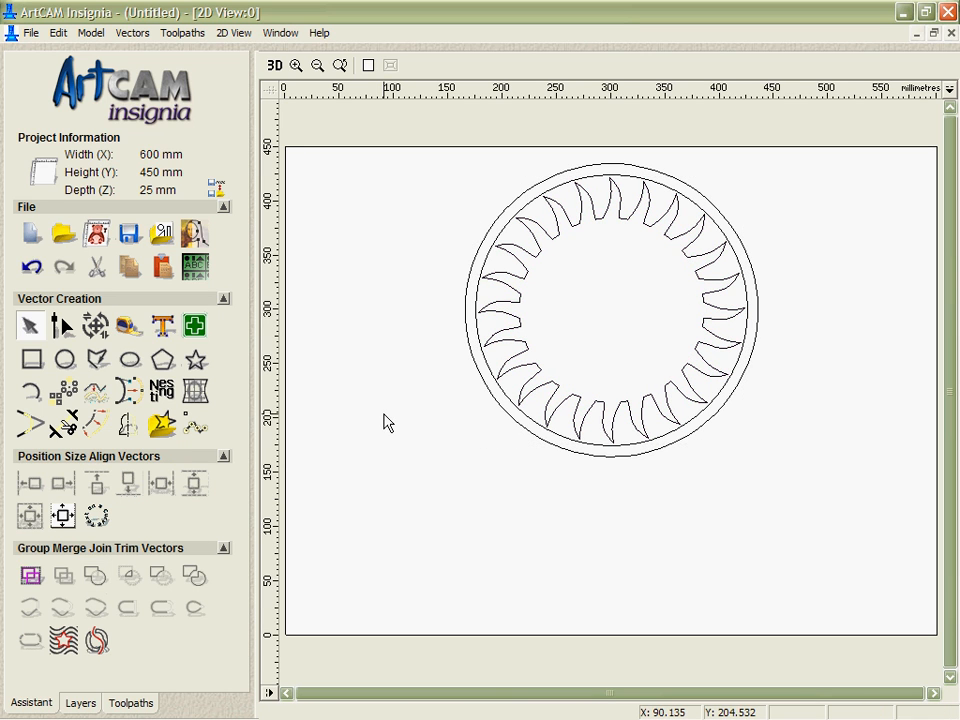
Step: Show the Wave layer together with the sun vectors
{"action": "left_click", "coordinate": [80, 703]}
{"action": "left_click", "coordinate": [180, 176]}
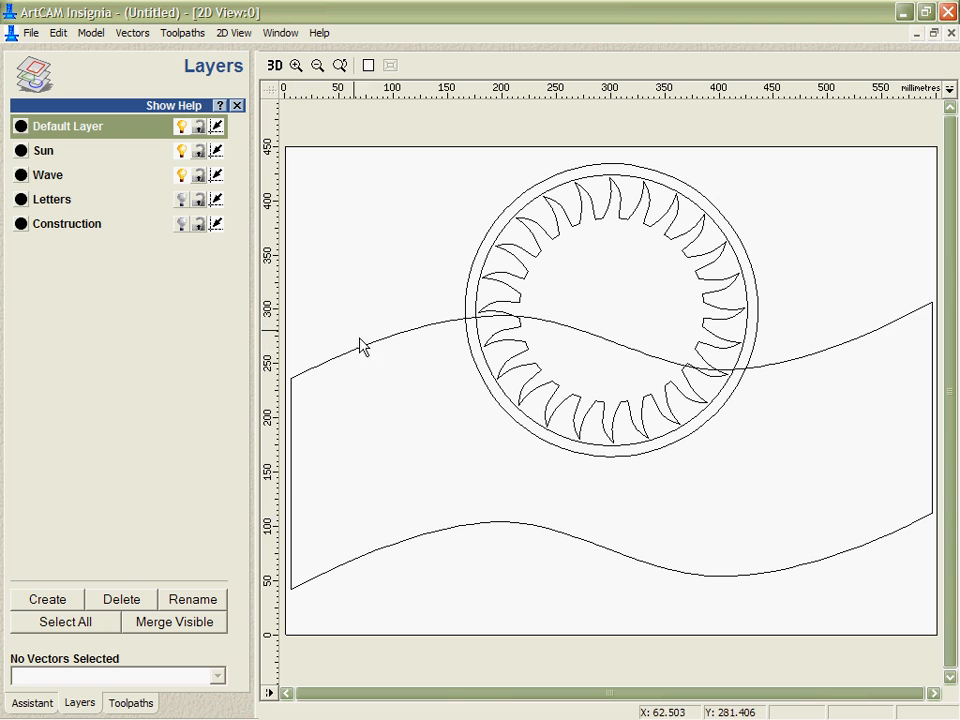
{"action": "left_click", "coordinate": [48, 703]}
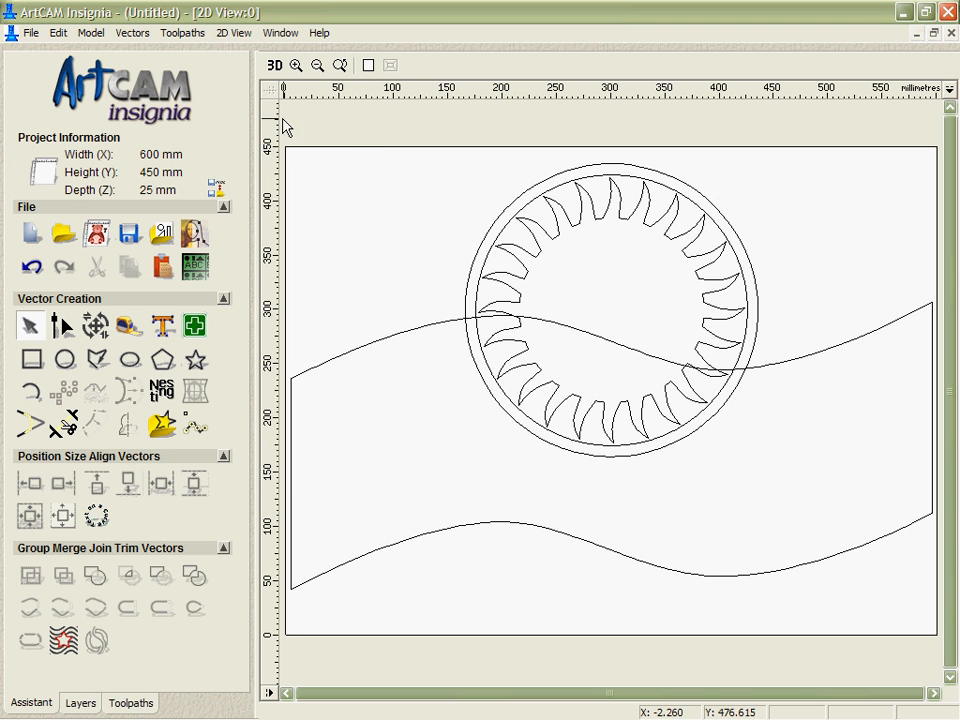
Step: Select all the sun and wave vectors and explode the selection at its intersections with the Trim Tool
{"action": "left_click_drag", "start_coordinate": [281, 122], "coordinate": [946, 620]}
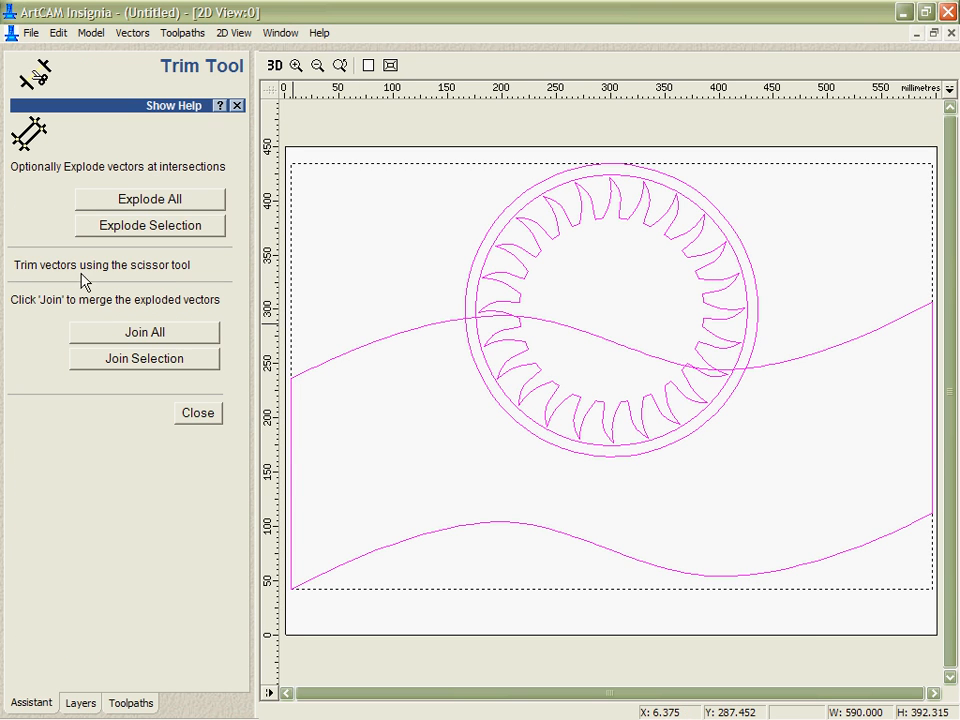
{"action": "left_click", "coordinate": [115, 232]}
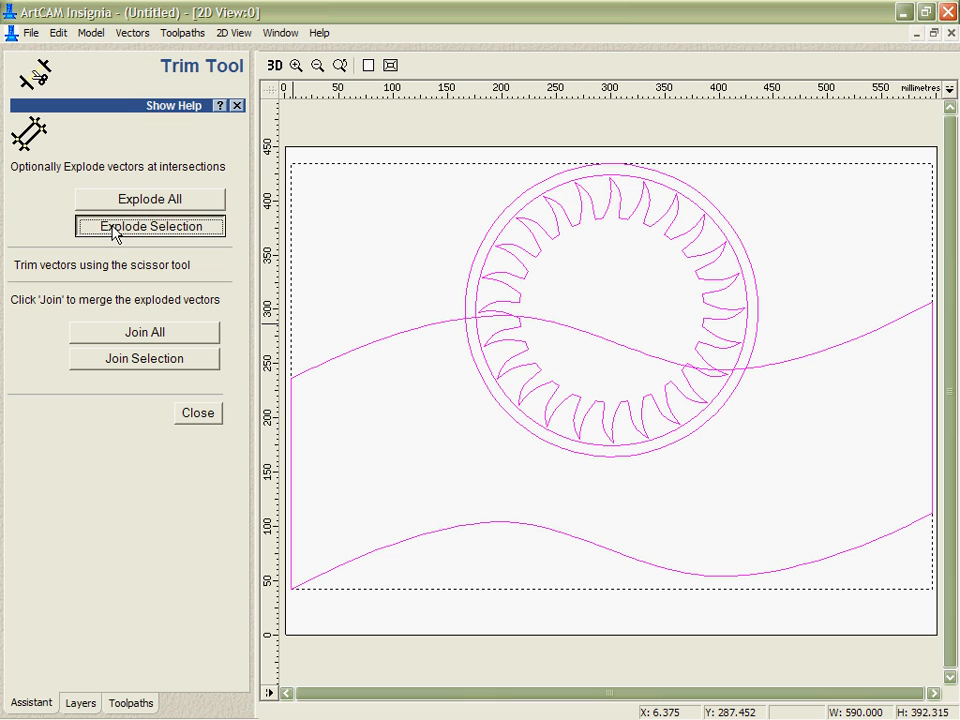
{"action": "left_click", "coordinate": [197, 413]}
{"action": "left_click", "coordinate": [318, 447]}
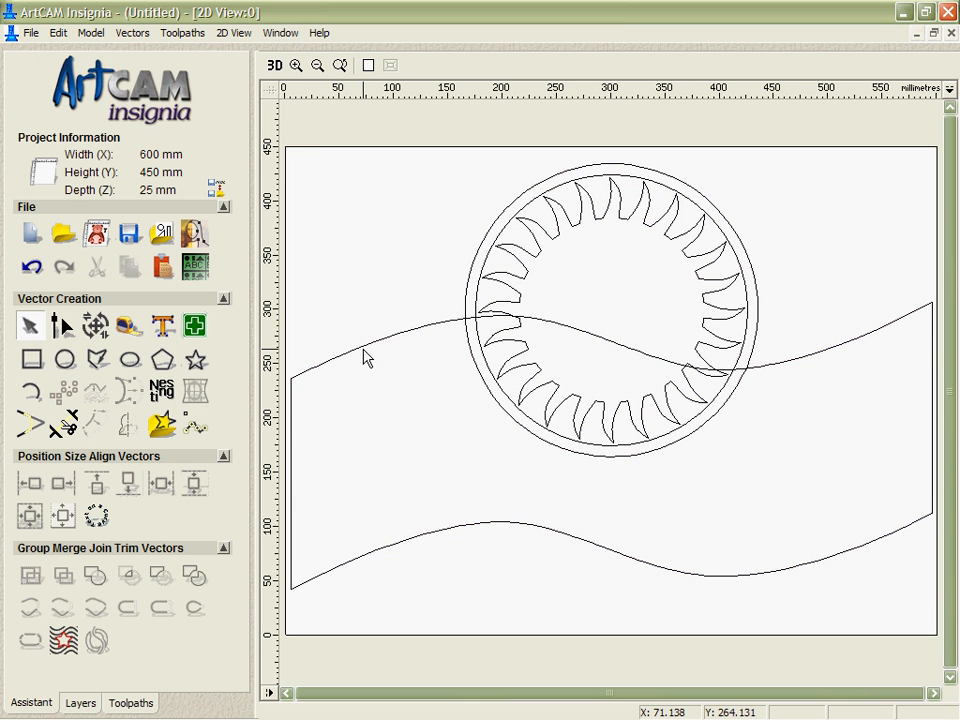
Step: Join the wave border and the upper arc of the outer circle into one outline with a tolerance of 0.01
{"action": "left_click", "coordinate": [363, 348]}
{"action": "left_click", "coordinate": [466, 281], "text": "shift"}
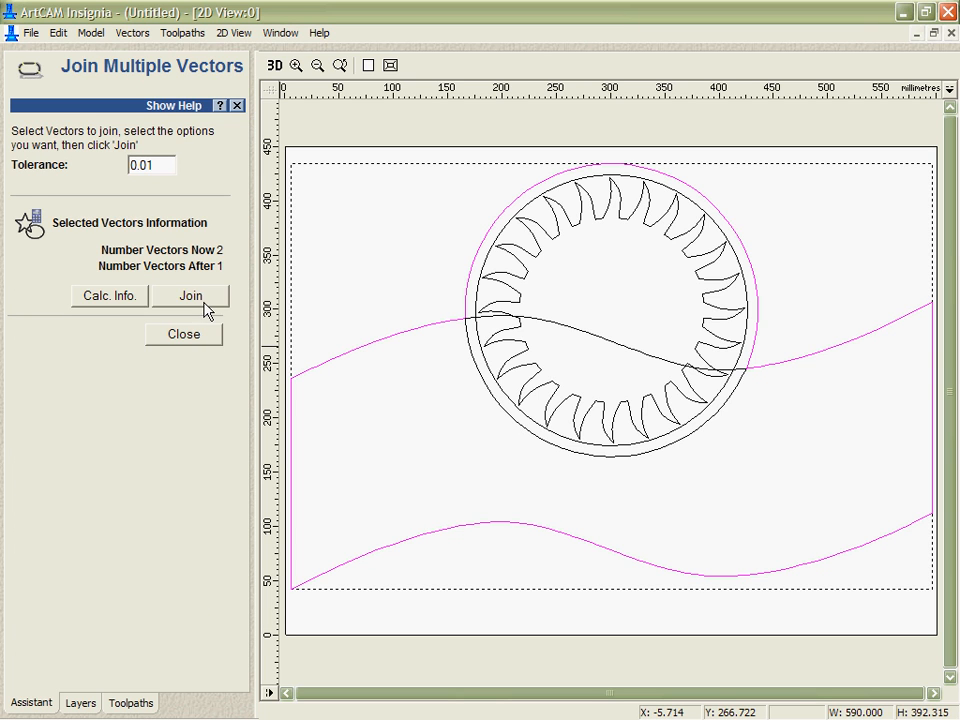
{"action": "left_click", "coordinate": [199, 298]}
{"action": "left_click", "coordinate": [184, 334]}
Step: Move the joined wave-and-arc outline to the Wave layer and hide that layer
{"action": "left_click", "coordinate": [369, 348]}
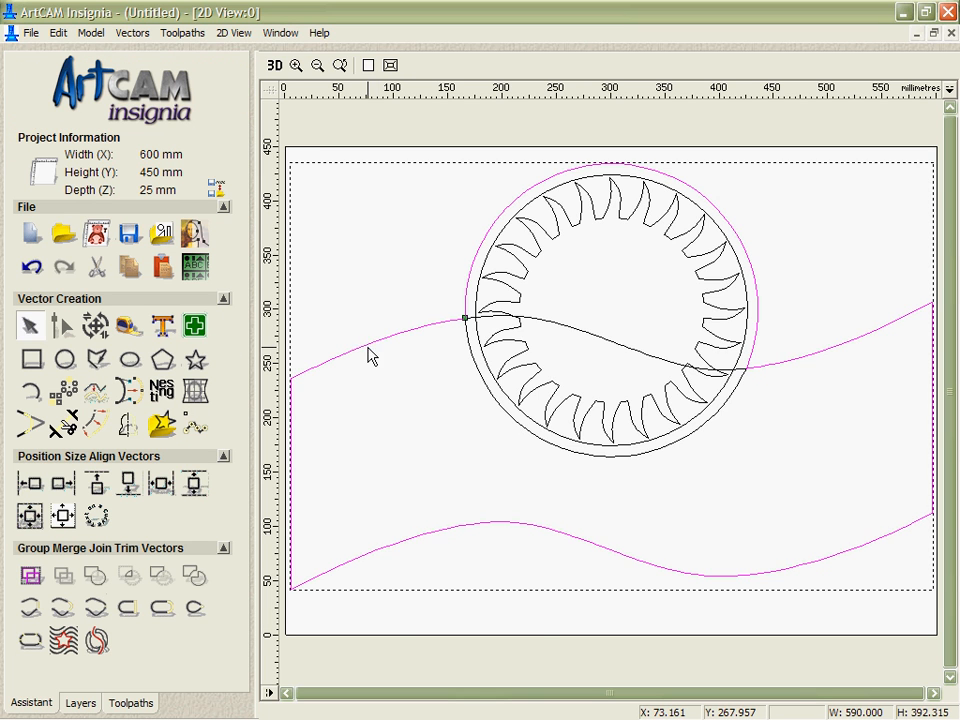
{"action": "right_click", "coordinate": [491, 338]}
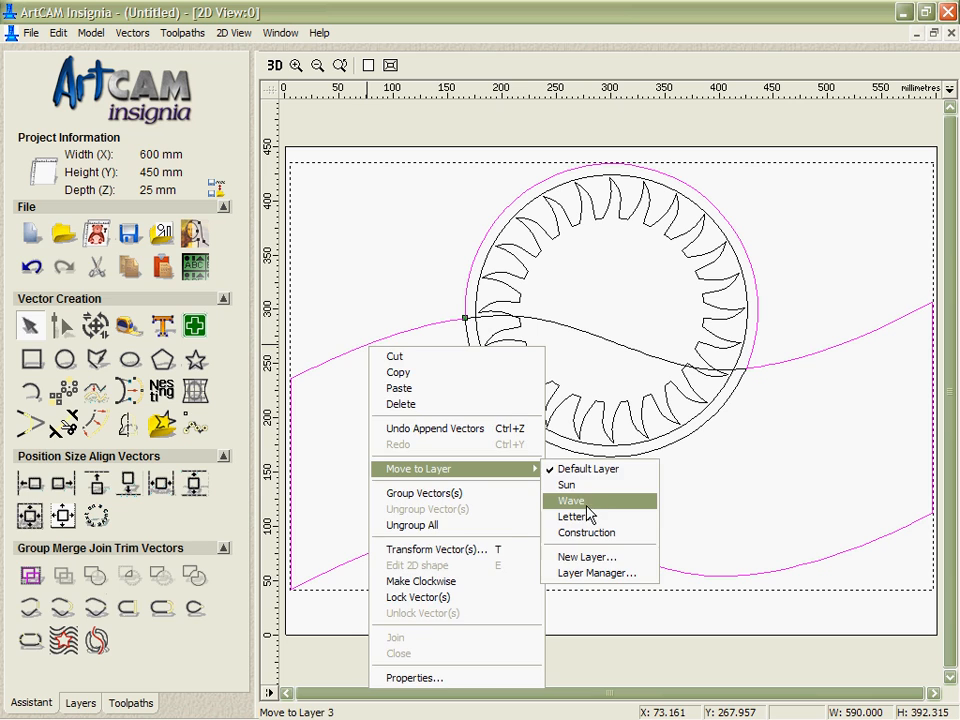
{"action": "left_click", "coordinate": [588, 502]}
{"action": "left_click", "coordinate": [88, 706]}
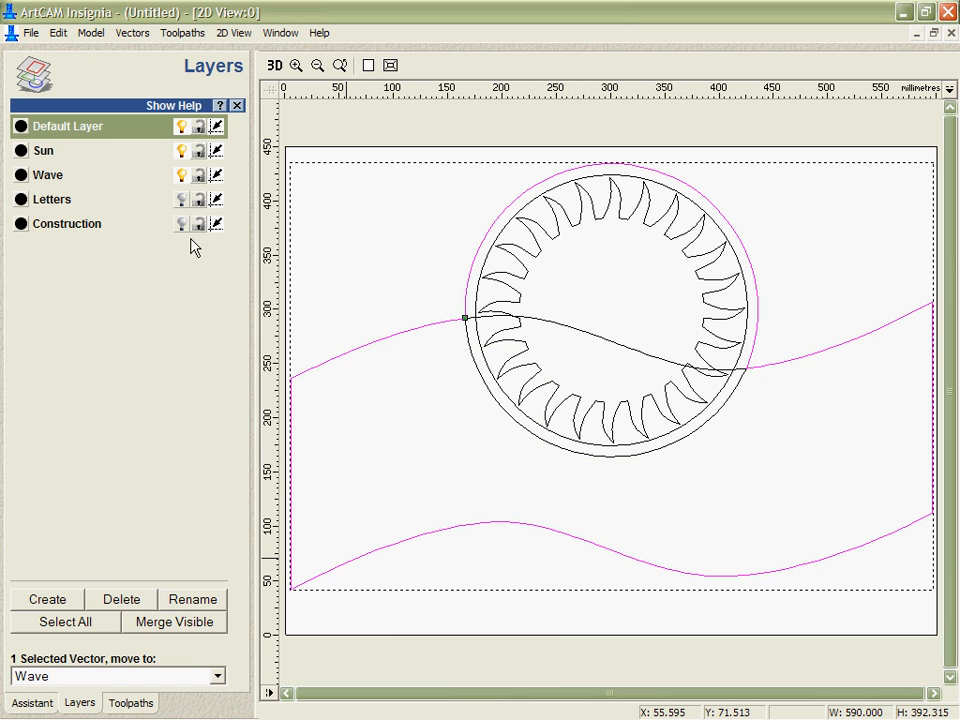
{"action": "left_click", "coordinate": [181, 176]}
{"action": "left_click", "coordinate": [31, 703]}
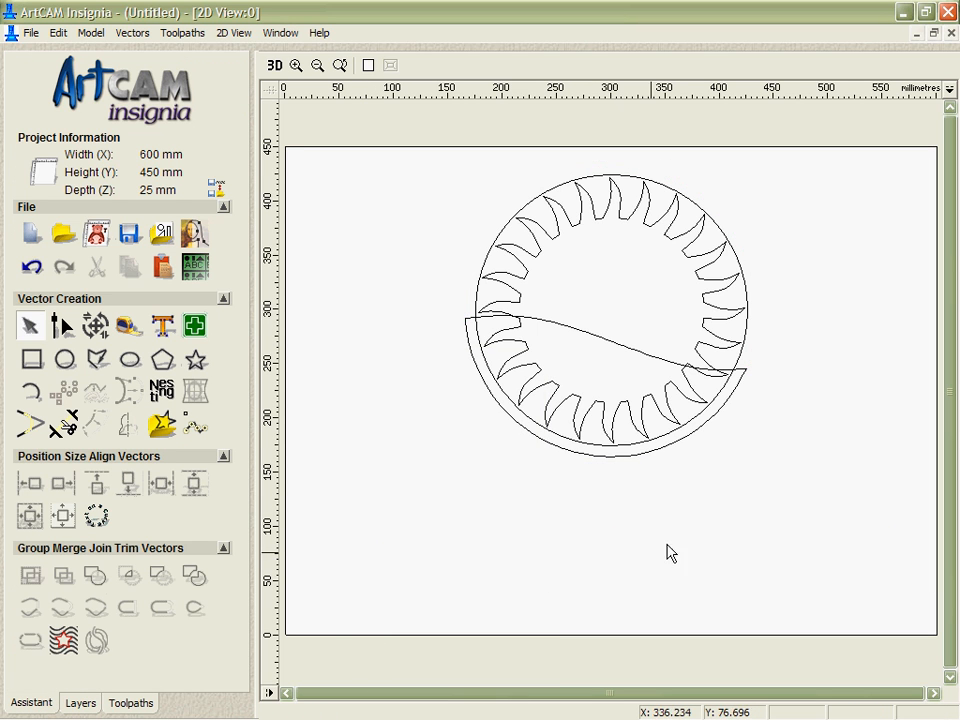
Step: Join the wave curve segments crossing the middle of the sun into a single vector
{"action": "scroll", "coordinate": [688, 387], "scroll_direction": "up", "scroll_amount": 1}
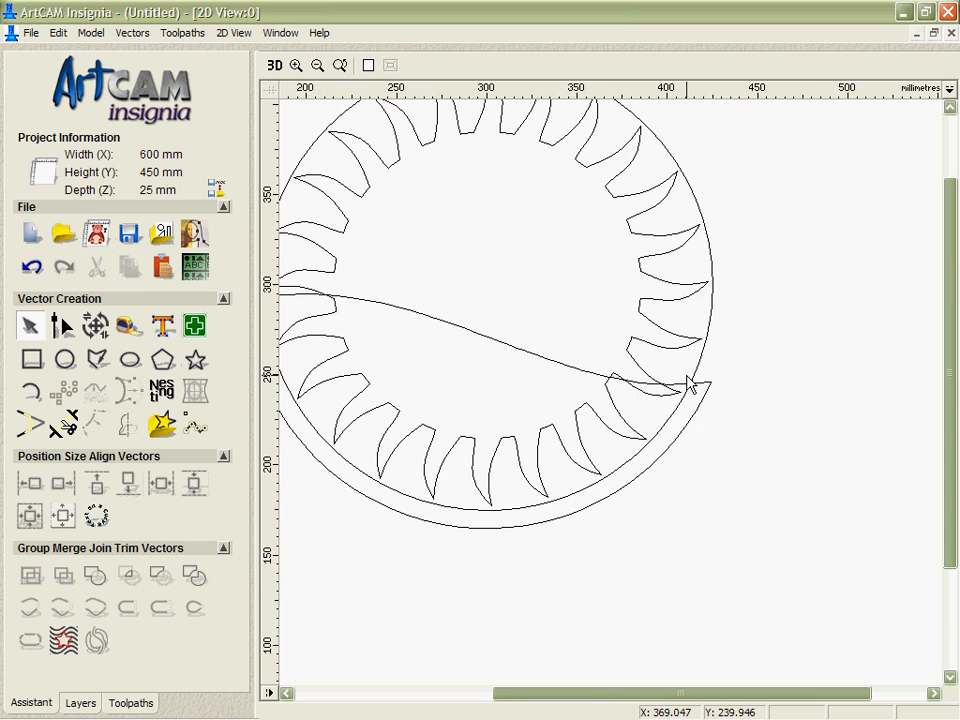
{"action": "left_click", "coordinate": [483, 339]}
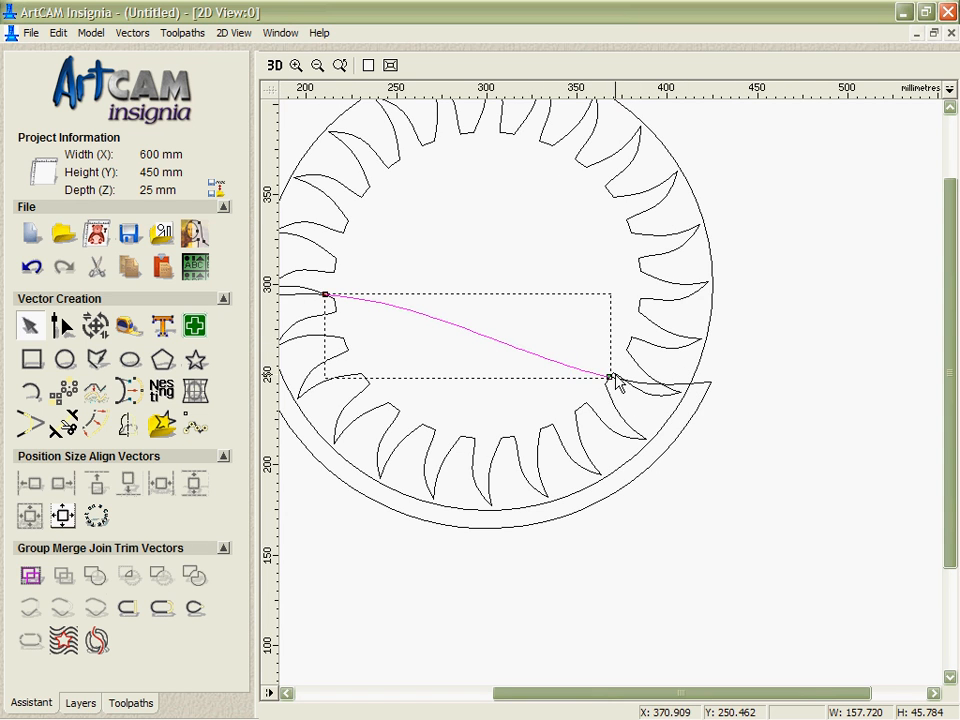
{"action": "left_click", "coordinate": [615, 376], "text": "shift"}
{"action": "left_click", "coordinate": [644, 383], "text": "shift"}
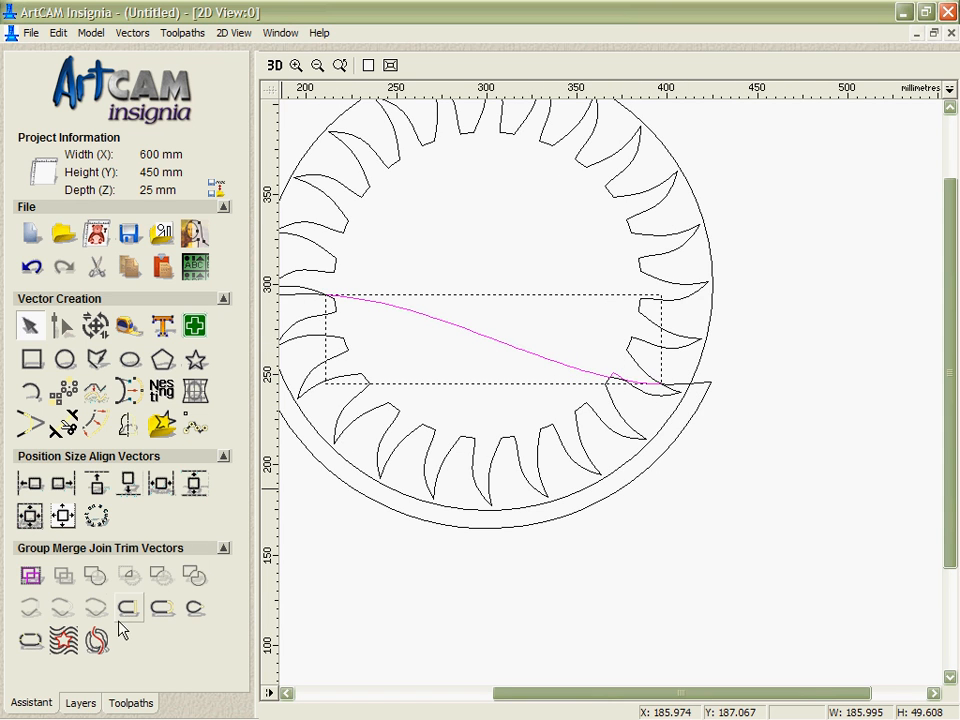
{"action": "left_click", "coordinate": [30, 643]}
{"action": "left_click", "coordinate": [190, 295]}
{"action": "left_click", "coordinate": [202, 333]}
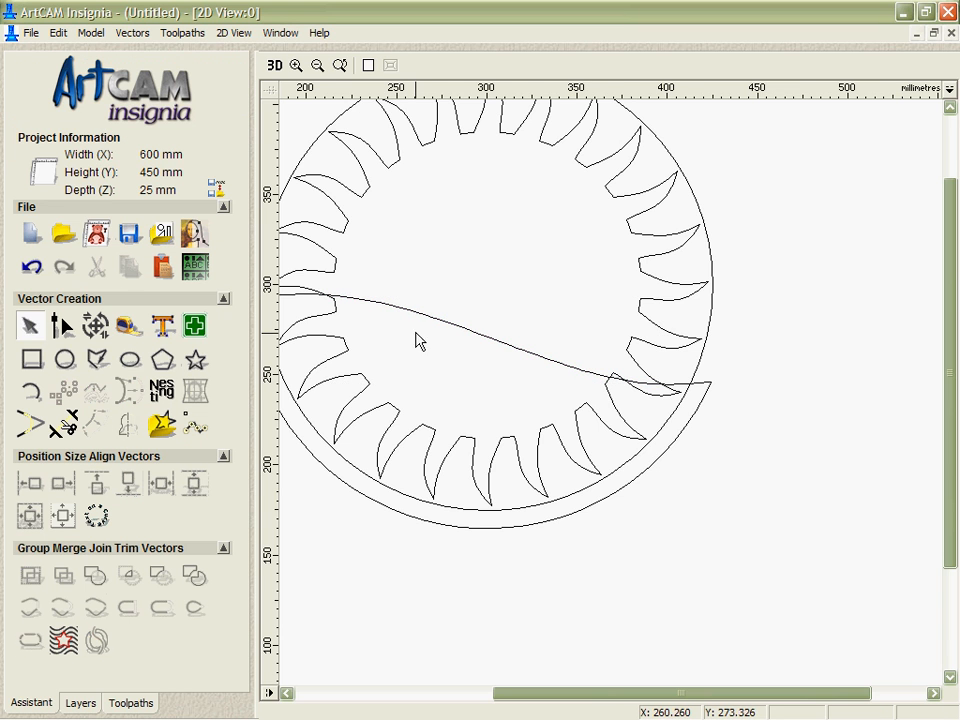
Step: Move the joined wave curve inside the sun to the Letters layer
{"action": "left_click", "coordinate": [418, 316]}
{"action": "right_click", "coordinate": [418, 316]}
{"action": "mouse_move", "coordinate": [497, 438]}
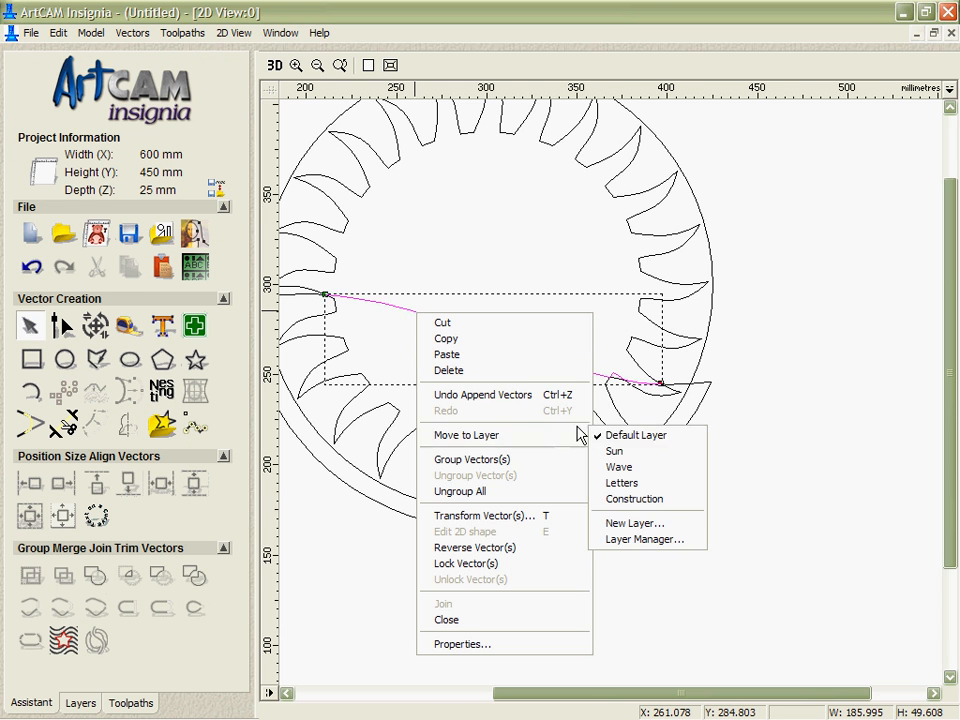
{"action": "left_click", "coordinate": [633, 484]}
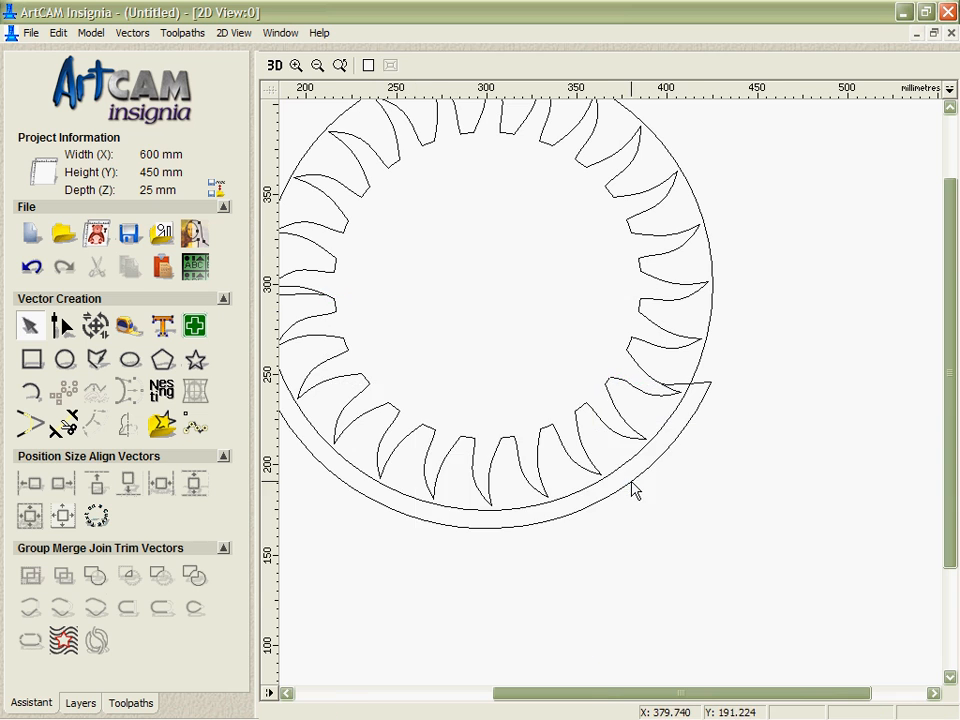
Step: Delete the lower outer arc, the wave stub at the sun's left edge, and the lower circle and flame pieces below the wave
{"action": "key", "text": "F3"}
{"action": "left_click", "coordinate": [498, 368]}
{"action": "key", "text": "Delete"}
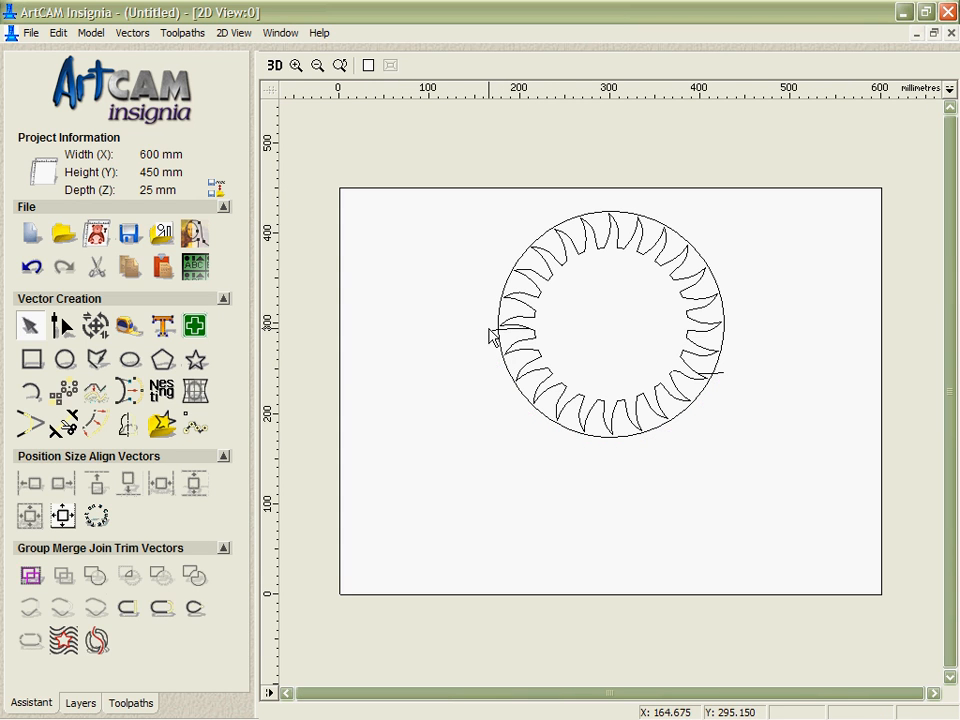
{"action": "left_click", "coordinate": [491, 330]}
{"action": "key", "text": "Delete"}
{"action": "left_click", "coordinate": [501, 348]}
{"action": "key", "text": "Delete"}
{"action": "left_click", "coordinate": [517, 357]}
{"action": "key", "text": "Delete"}
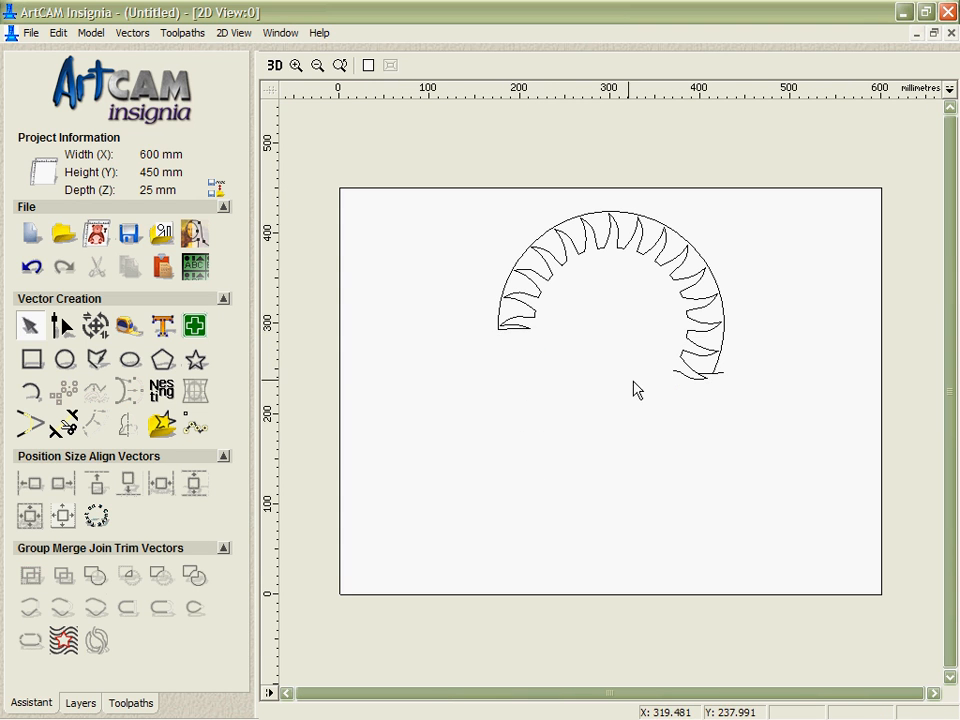
Step: Delete the leftover wave and flame fragments around the lower right end of the sun
{"action": "left_click", "coordinate": [719, 374]}
{"action": "key", "text": "Delete"}
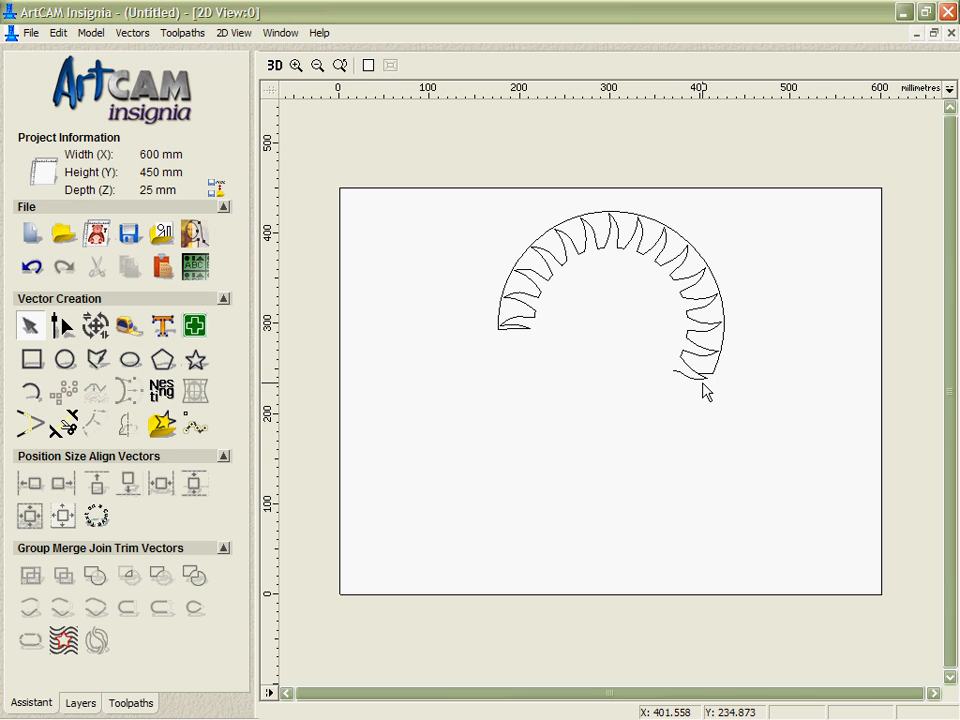
{"action": "left_click", "coordinate": [692, 376]}
{"action": "key", "text": "Delete"}
{"action": "left_click", "coordinate": [673, 371]}
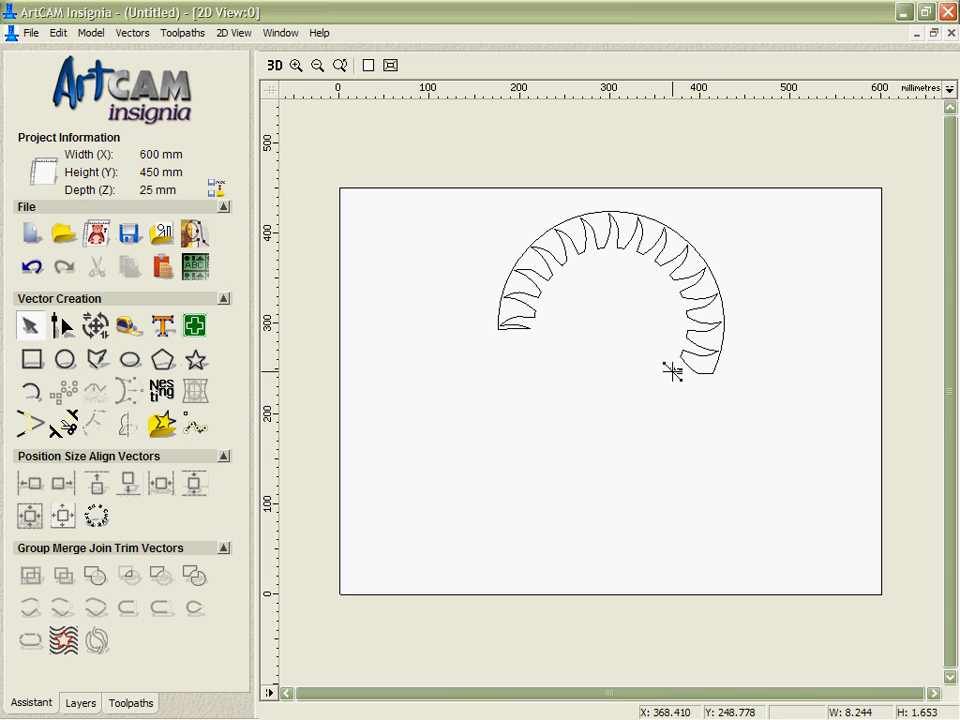
{"action": "key", "text": "Delete"}
Step: Select all the remaining sun segments and join them into one closed outline
{"action": "left_click_drag", "start_coordinate": [485, 200], "coordinate": [789, 388]}
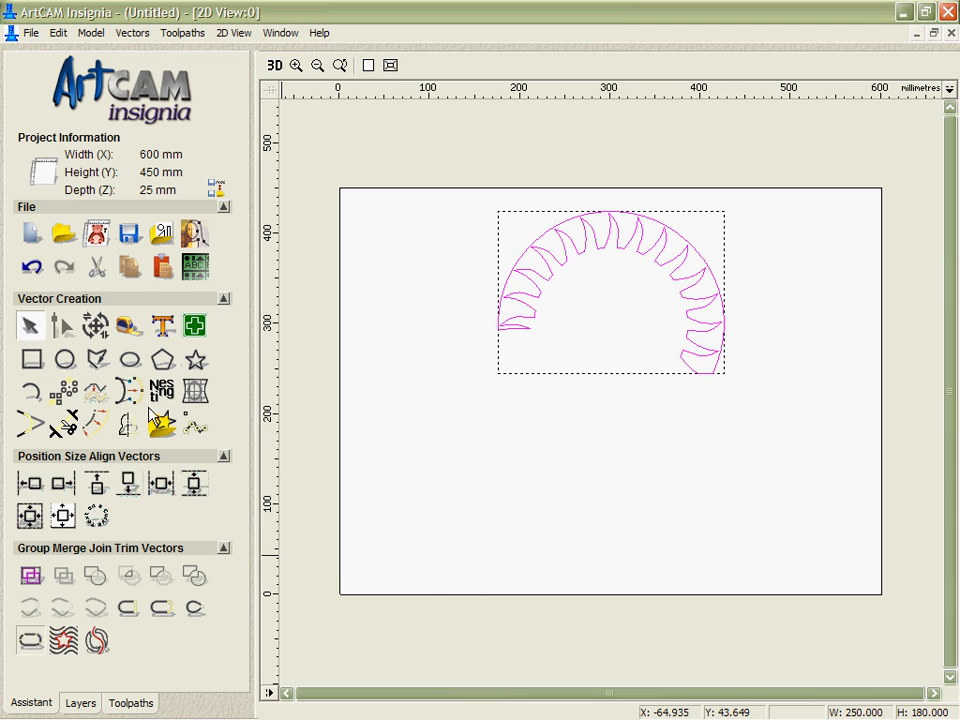
{"action": "left_click", "coordinate": [32, 640]}
{"action": "left_click", "coordinate": [208, 298]}
{"action": "left_click", "coordinate": [184, 334]}
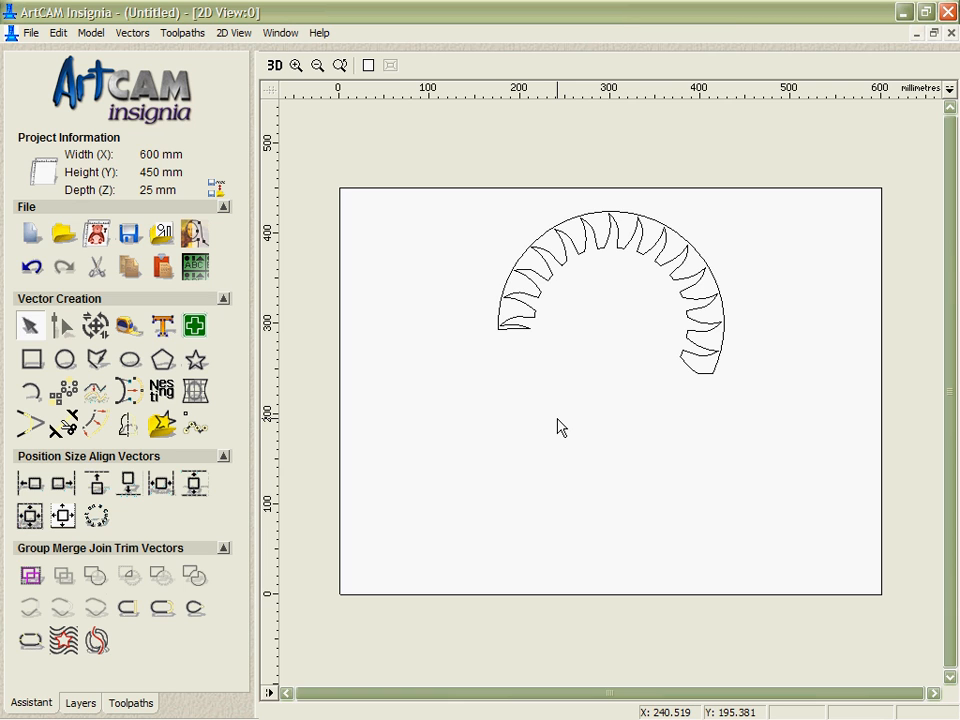
Step: Show the Construction layer and block copy its wave curve into 1 column and 14 rows with X offset 0 and Y offset 15
{"action": "left_click", "coordinate": [84, 703]}
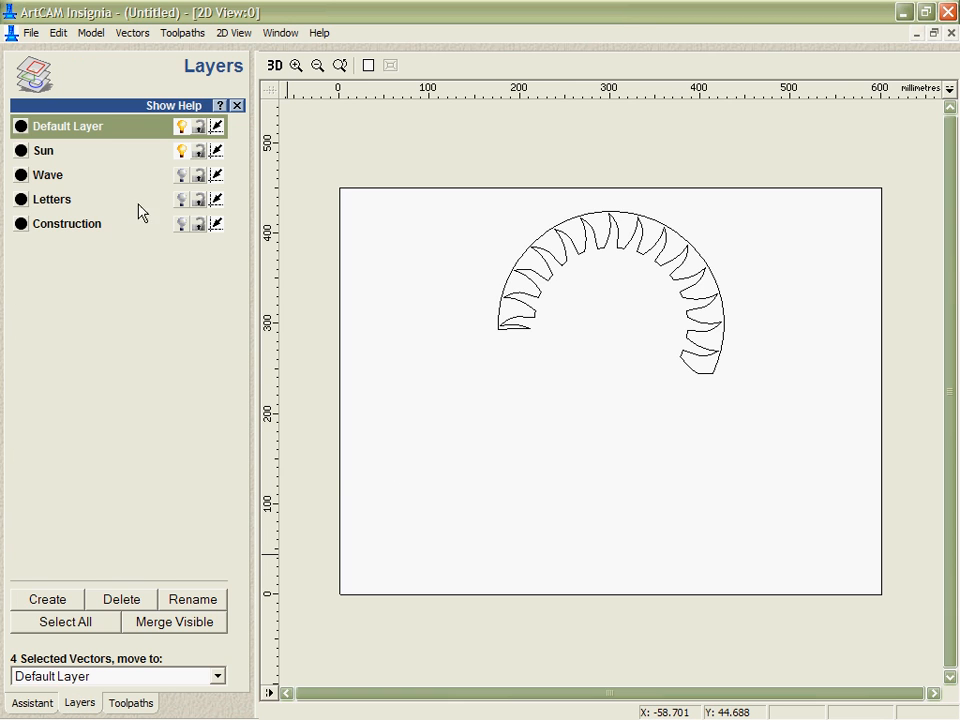
{"action": "left_click", "coordinate": [183, 227]}
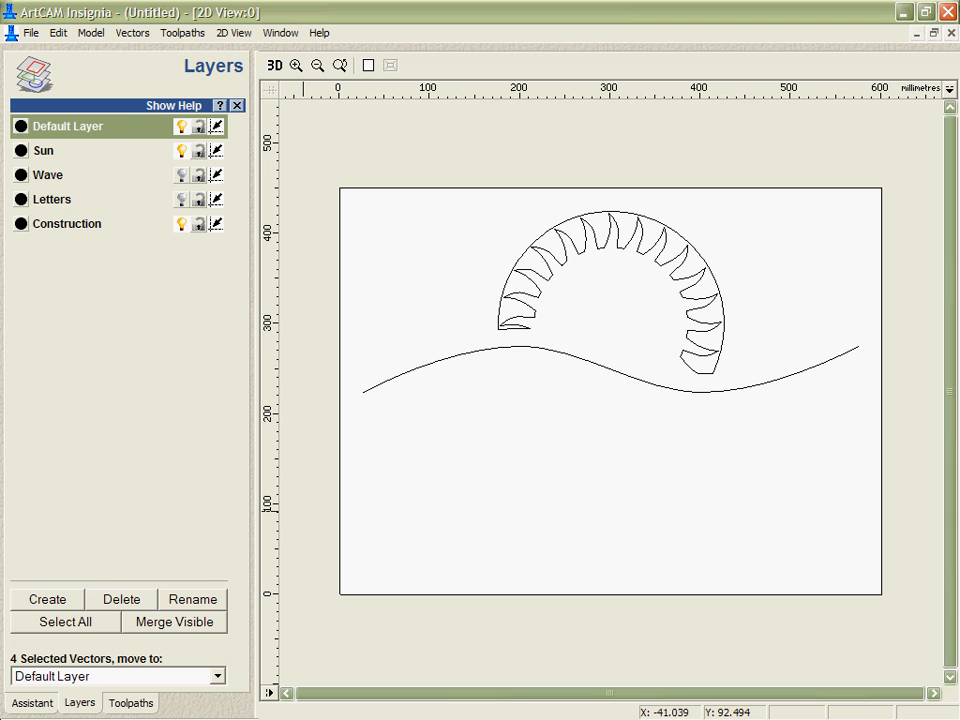
{"action": "left_click", "coordinate": [45, 703]}
{"action": "left_click", "coordinate": [441, 361]}
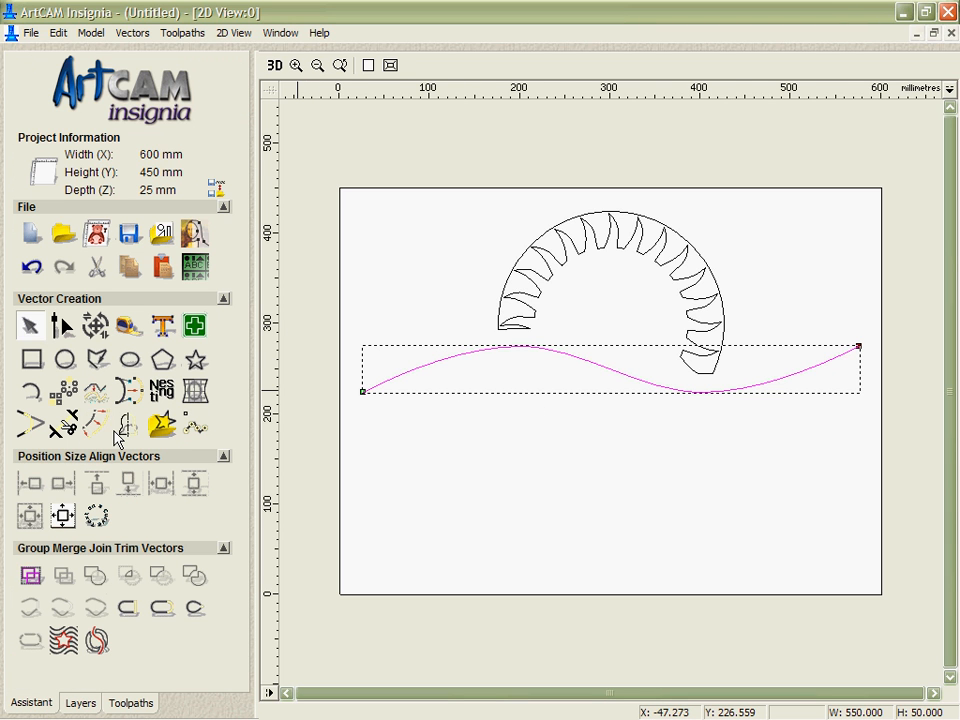
{"action": "left_click", "coordinate": [75, 395]}
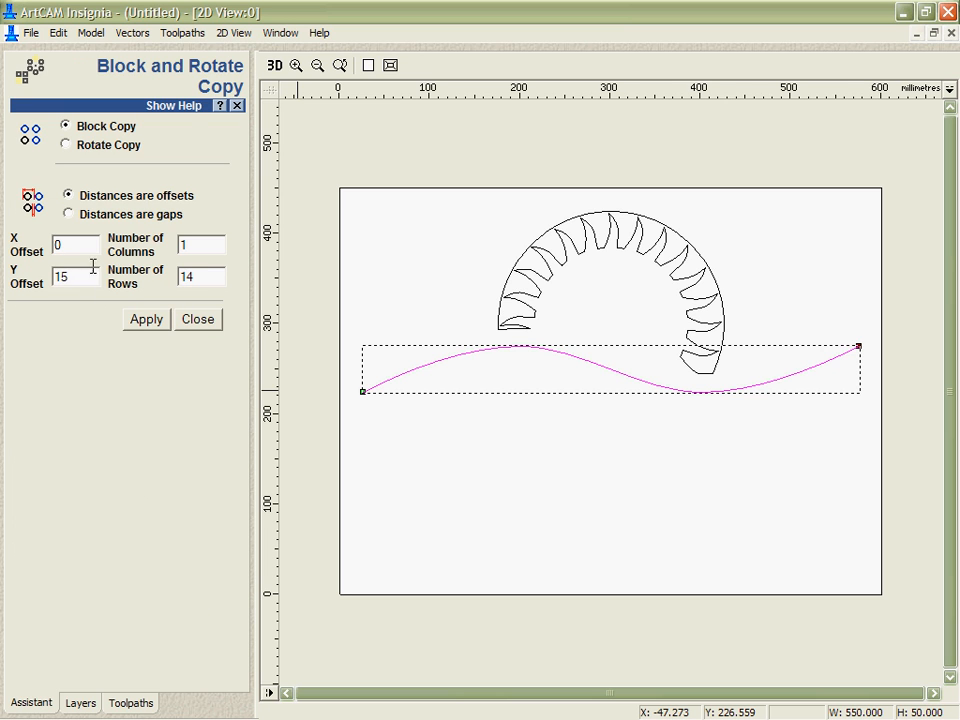
{"action": "left_click", "coordinate": [145, 320]}
{"action": "left_click", "coordinate": [197, 320]}
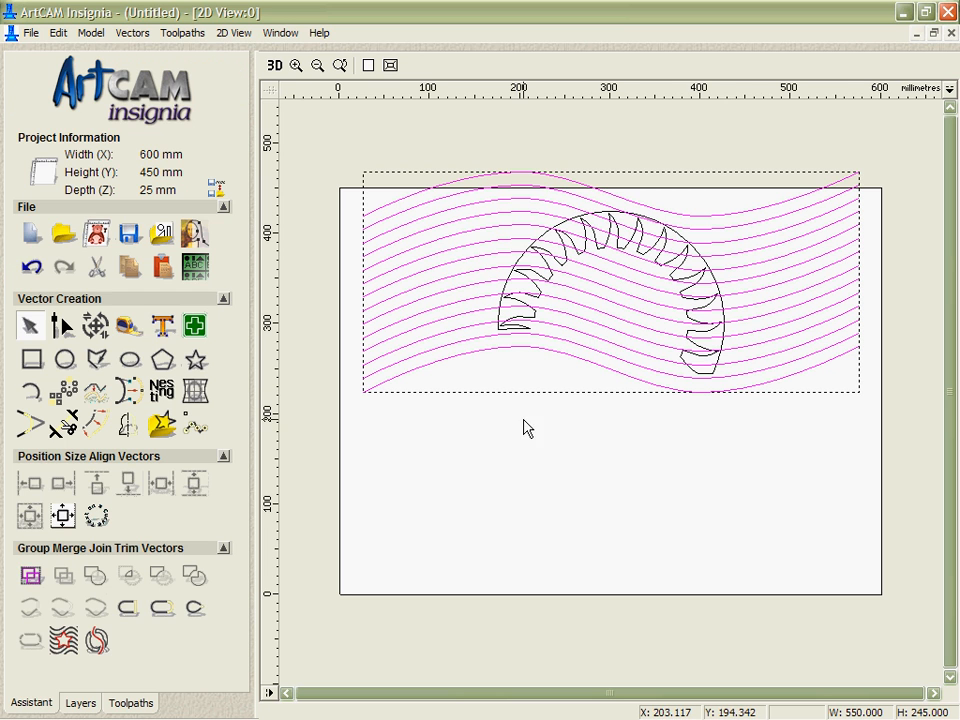
Step: Clip the wave copies to the inside of the sun outline, trimming the overlapping vectors
{"action": "left_click", "coordinate": [525, 426]}
{"action": "left_click", "coordinate": [507, 296]}
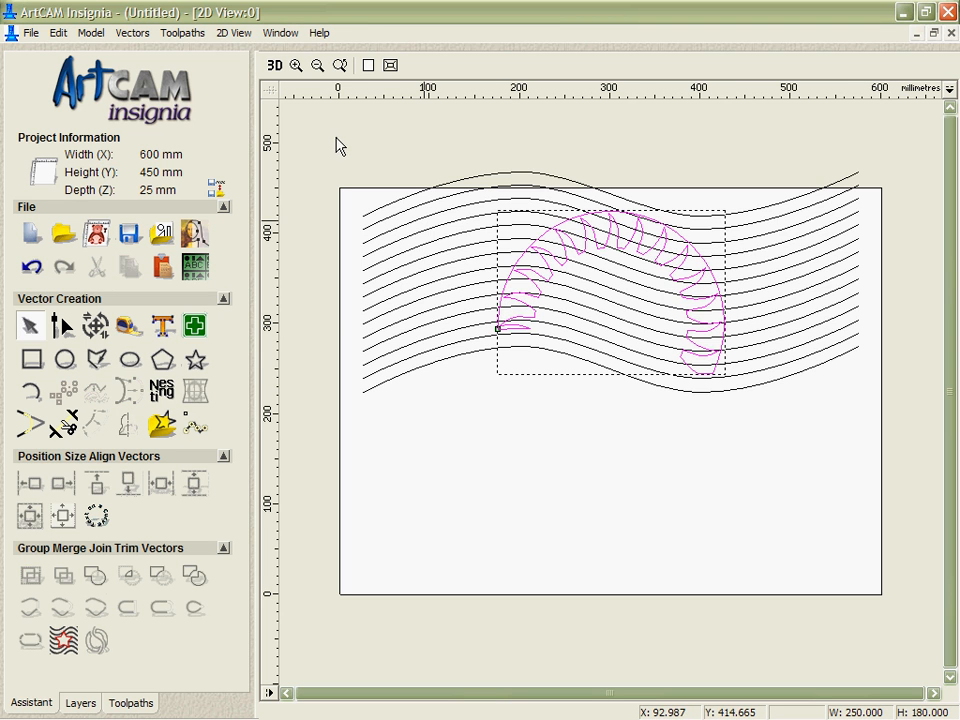
{"action": "left_click_drag", "start_coordinate": [332, 136], "coordinate": [877, 456]}
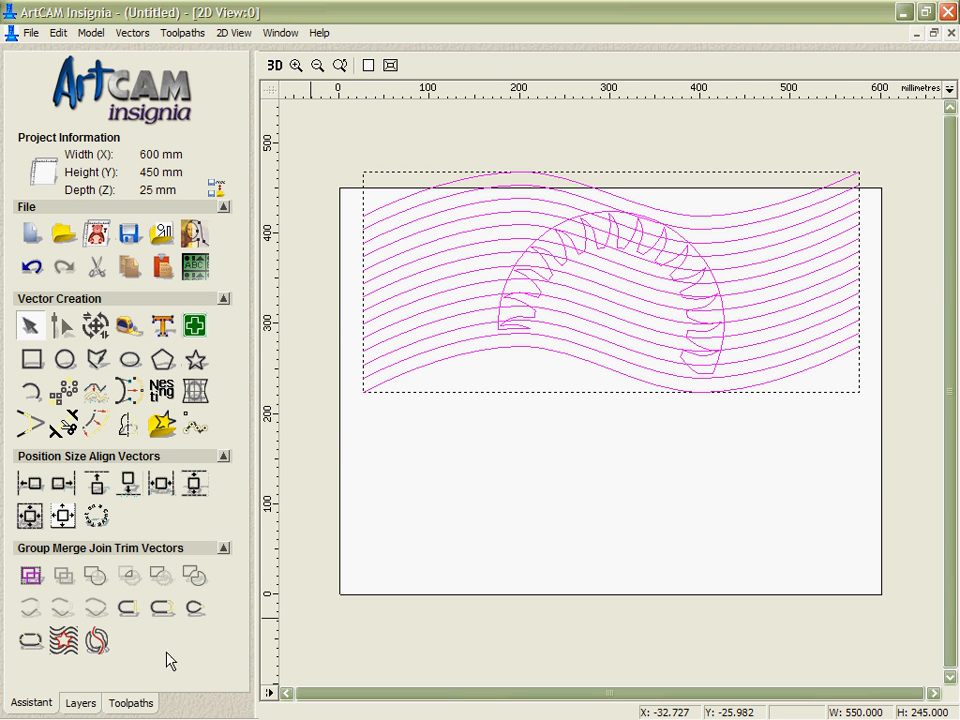
{"action": "left_click", "coordinate": [63, 640]}
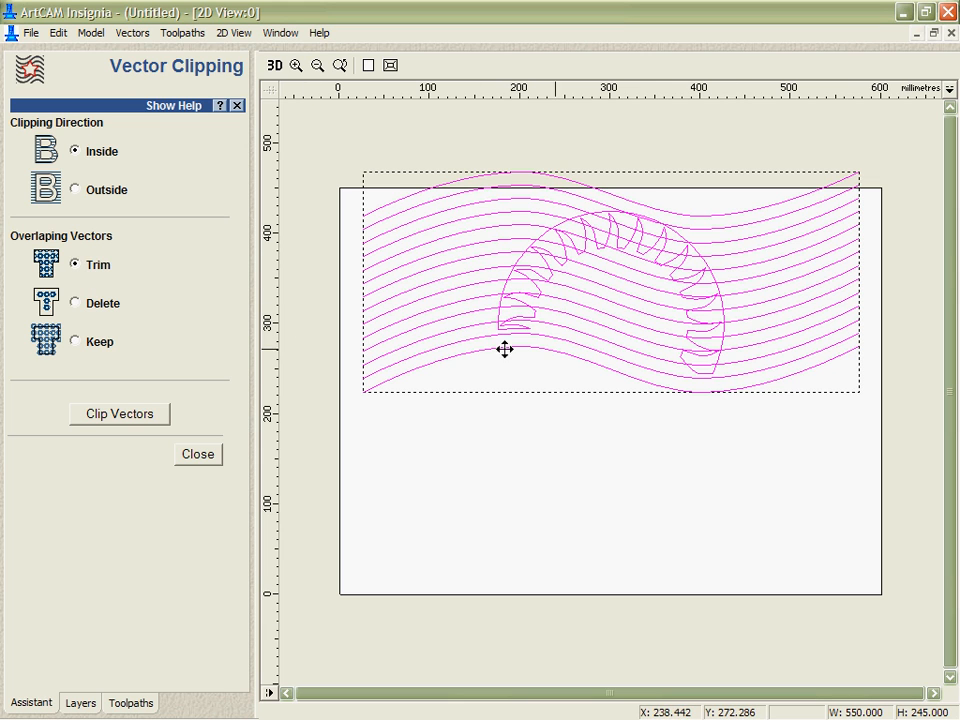
{"action": "left_click", "coordinate": [108, 416]}
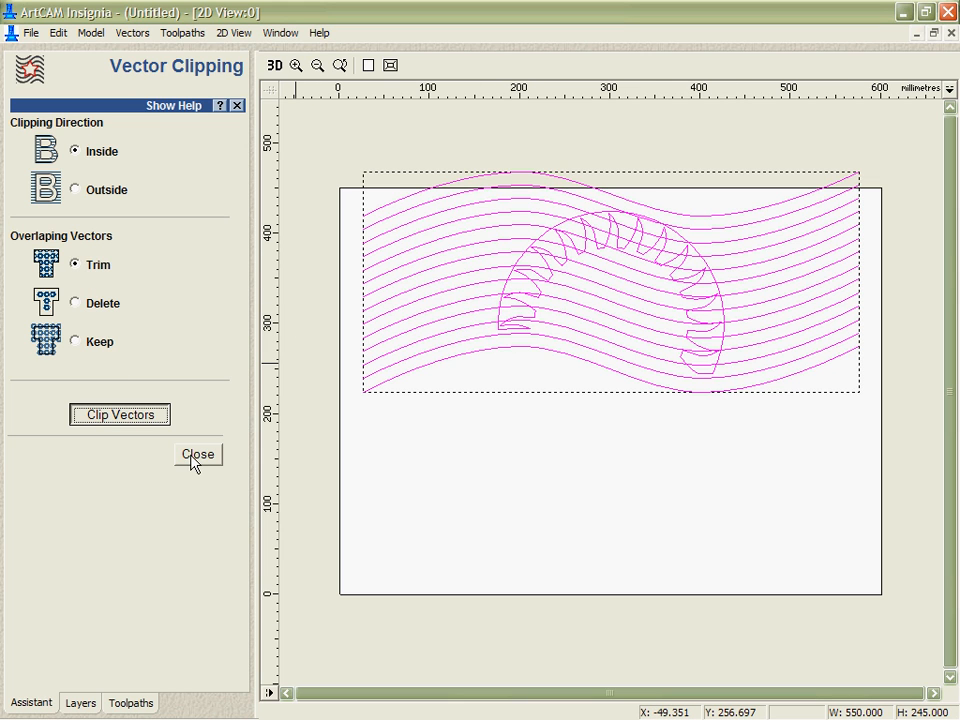
{"action": "left_click", "coordinate": [196, 456]}
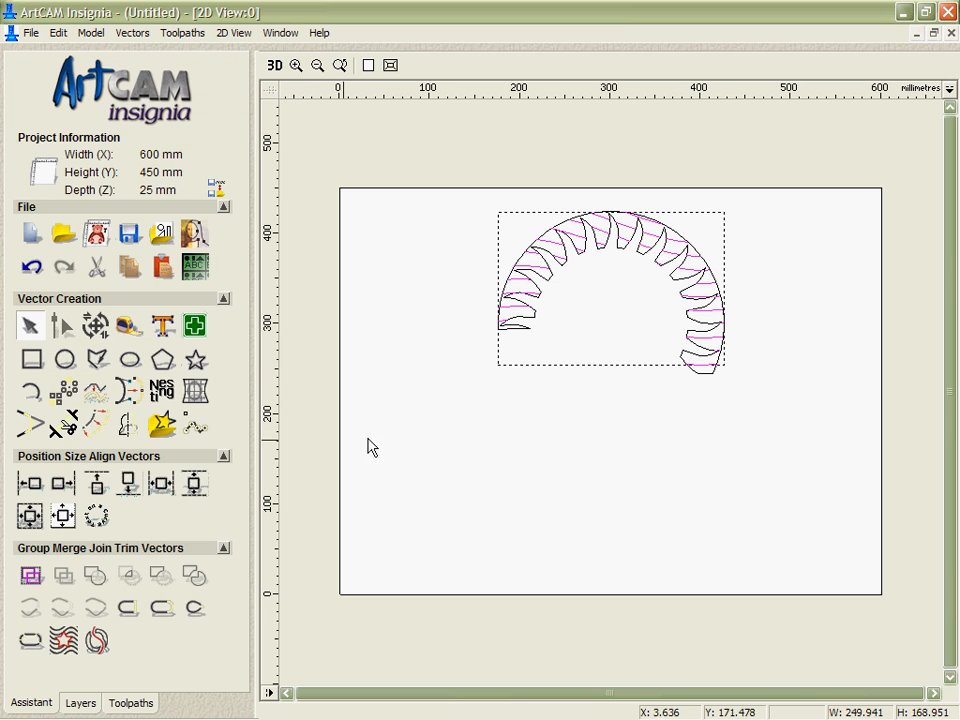
Step: Show the Letters and Wave layers together with the clipped sun
{"action": "left_click", "coordinate": [82, 703]}
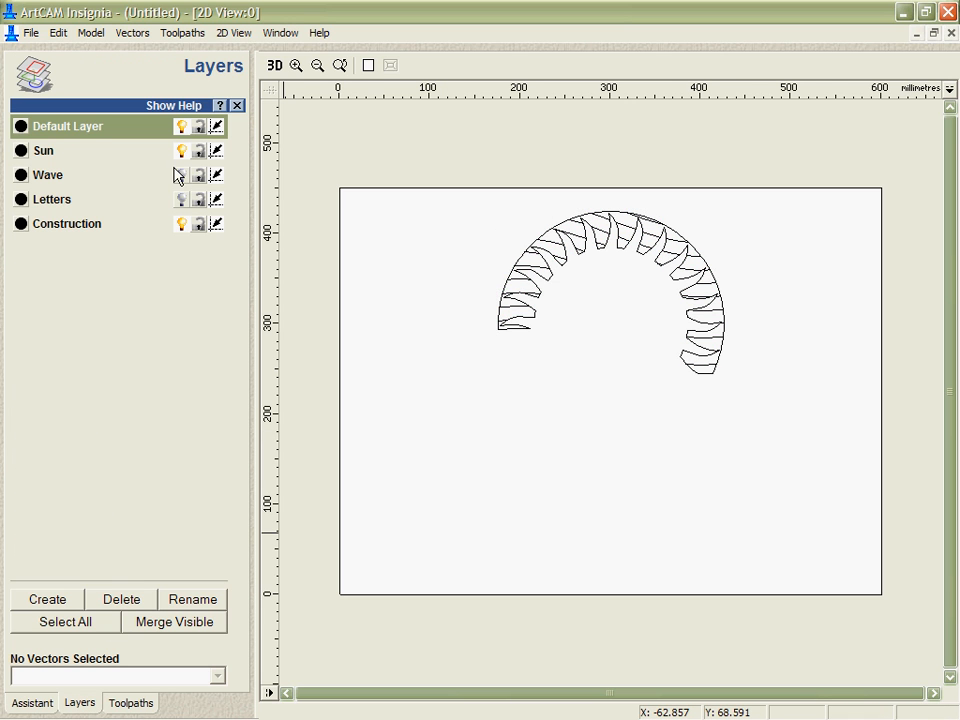
{"action": "left_click", "coordinate": [181, 200]}
{"action": "left_click", "coordinate": [181, 175]}
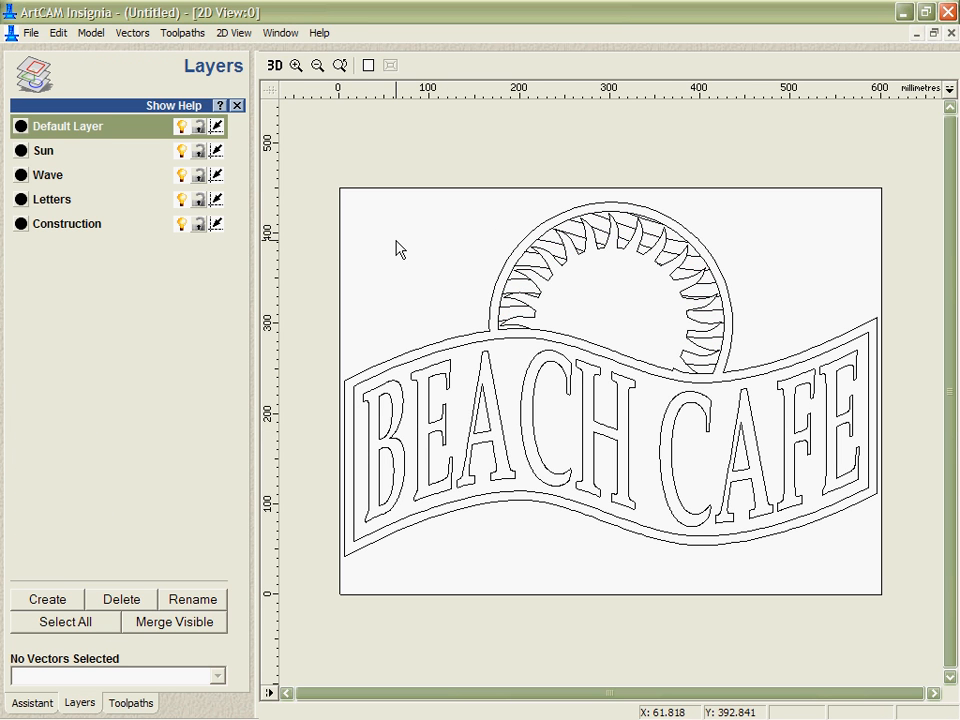